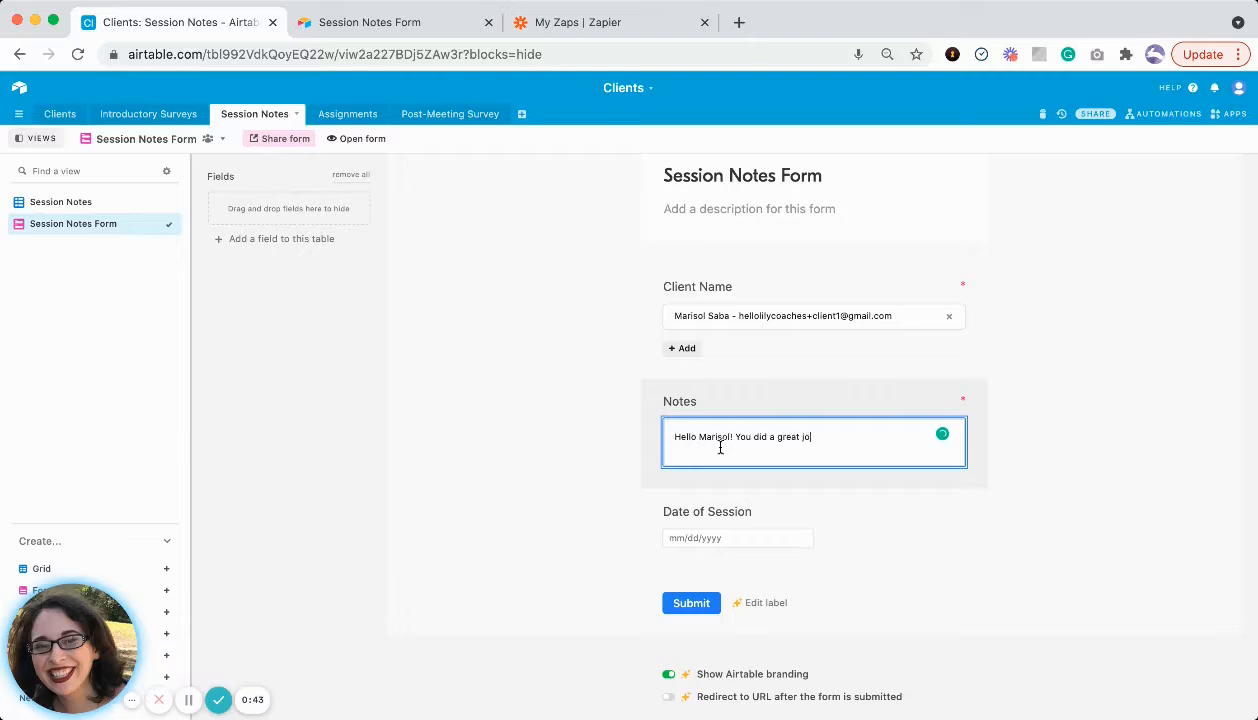
# Finish the session note: "You did a great job. Below, here are some notes that we discussed for you to review over the course of this coming week.".
pyautogui.write('b. Belo')
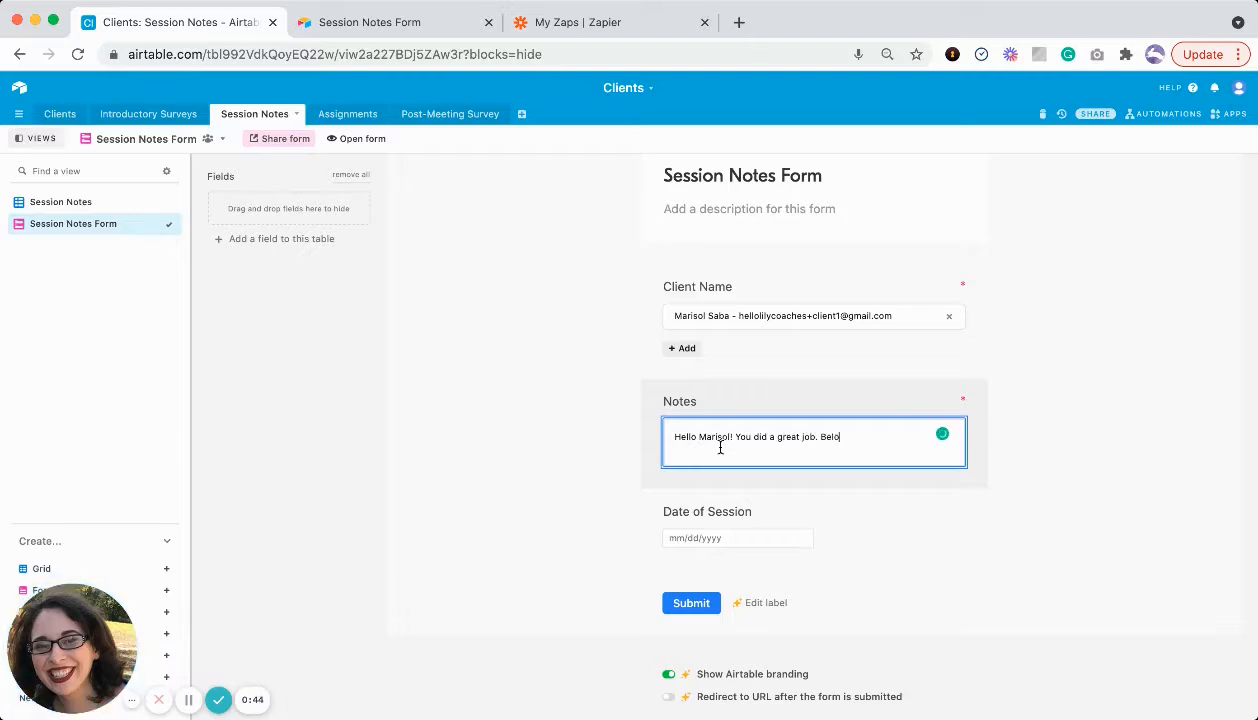
pyautogui.write('w, here are some notes th')
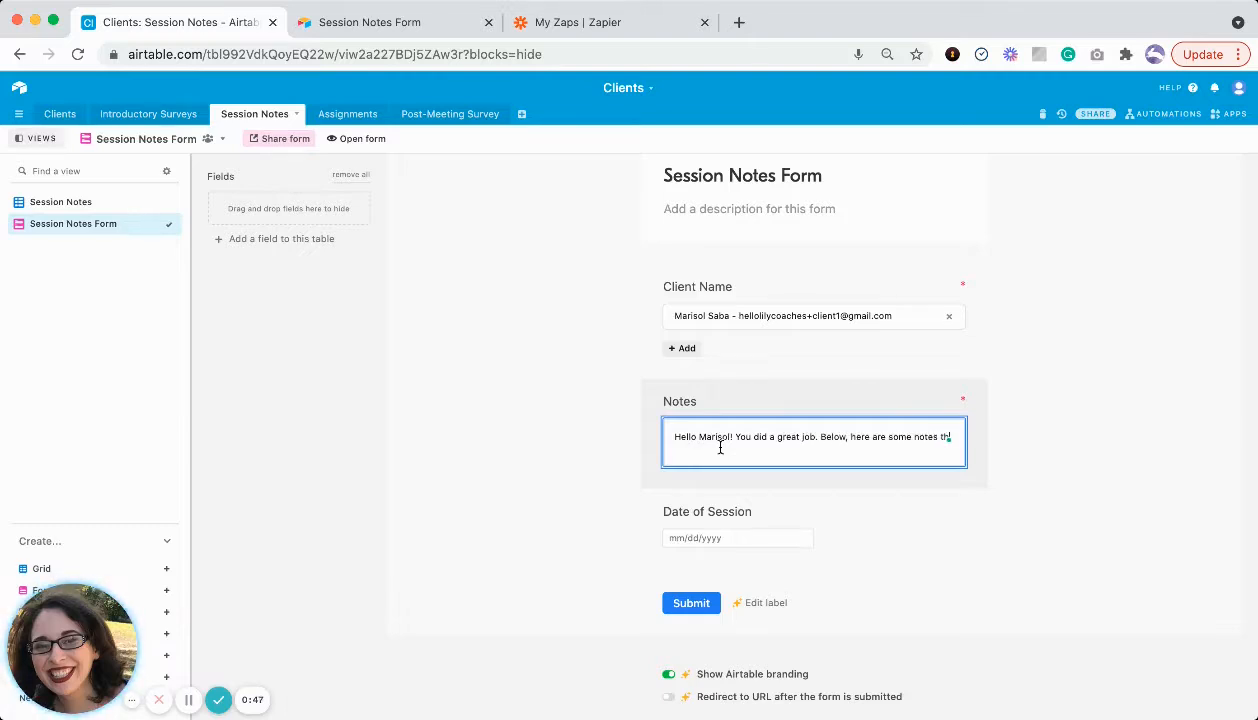
pyautogui.write('at we discussed')
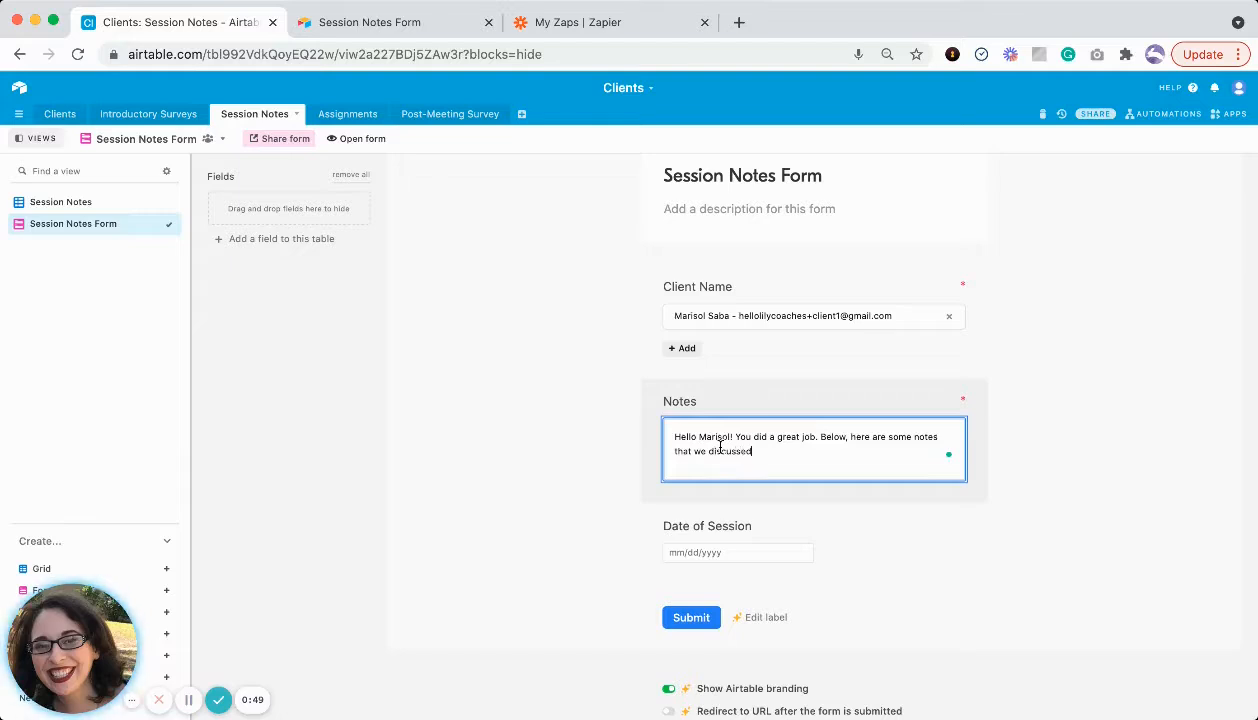
pyautogui.write(' for you to reeview over the cou')
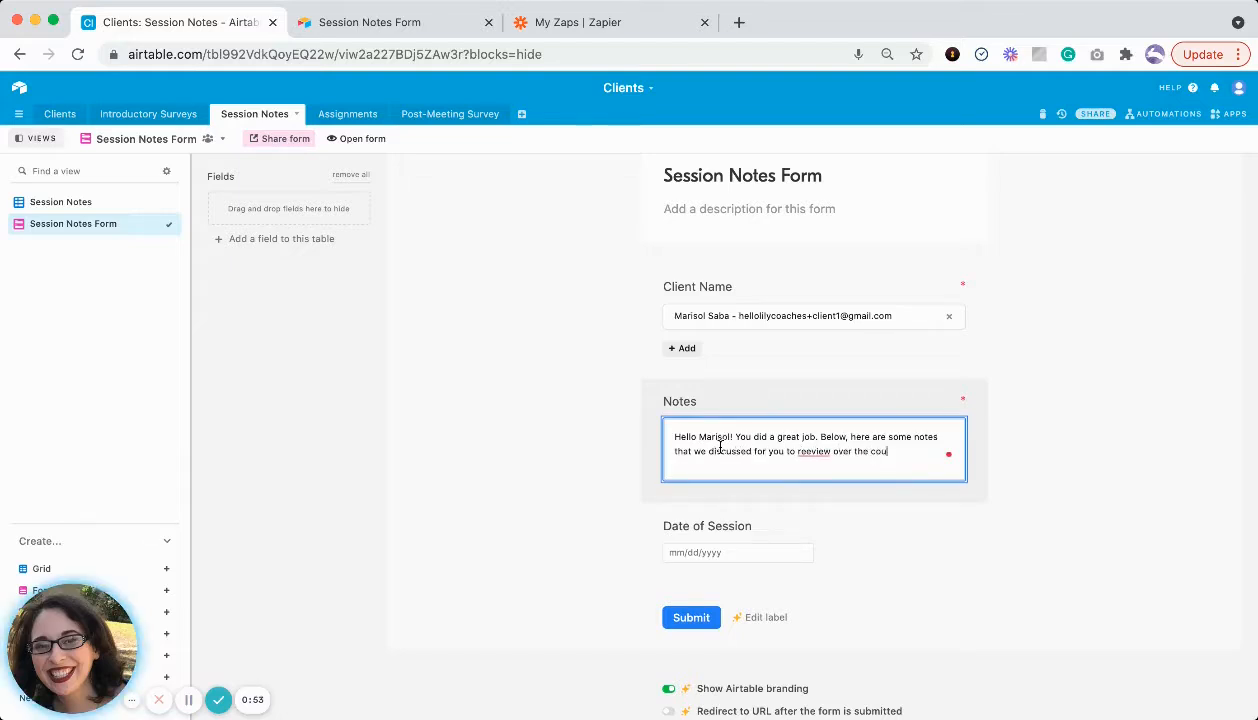
pyautogui.write('rse of this coming wee')
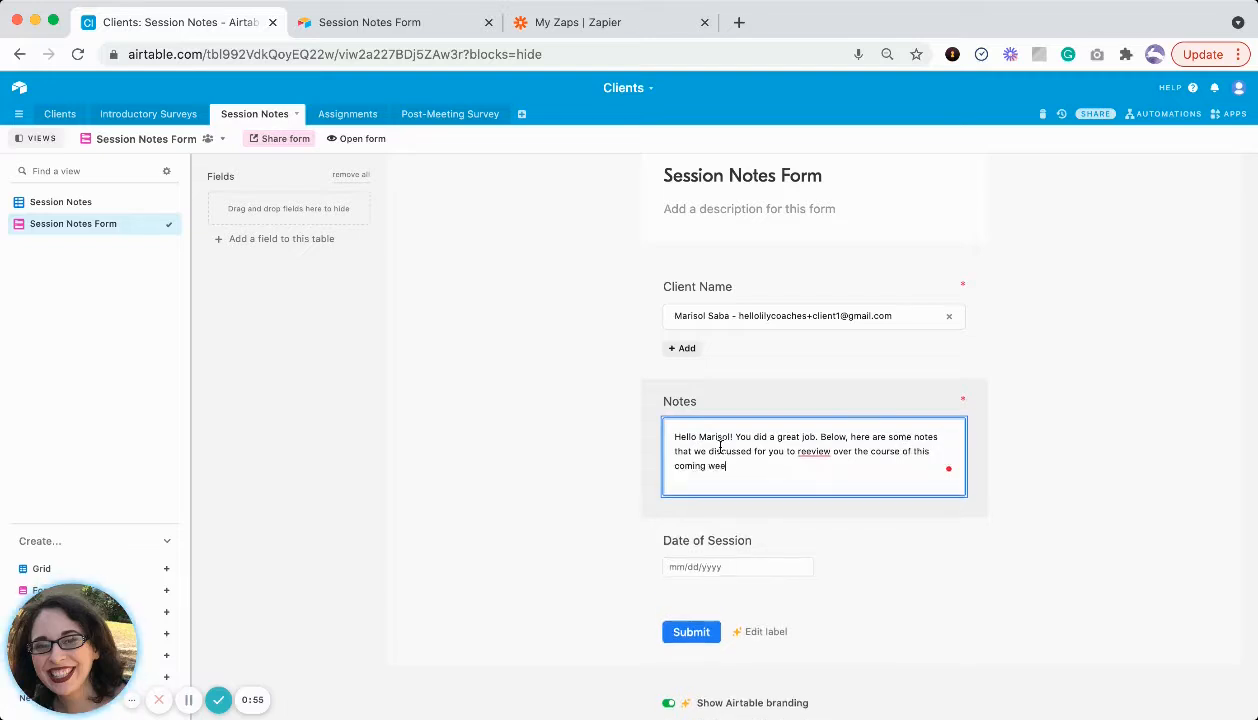
pyautogui.write('k.')
pyautogui.click(808, 452)
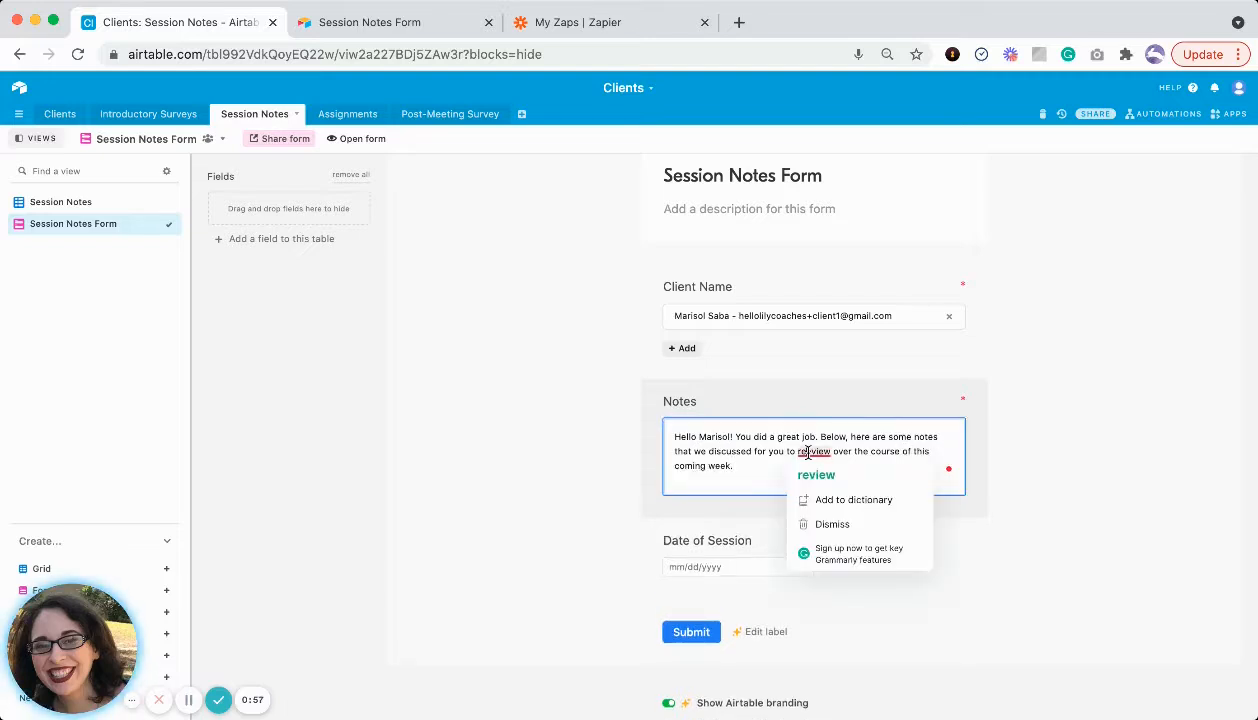
pyautogui.click(816, 475)
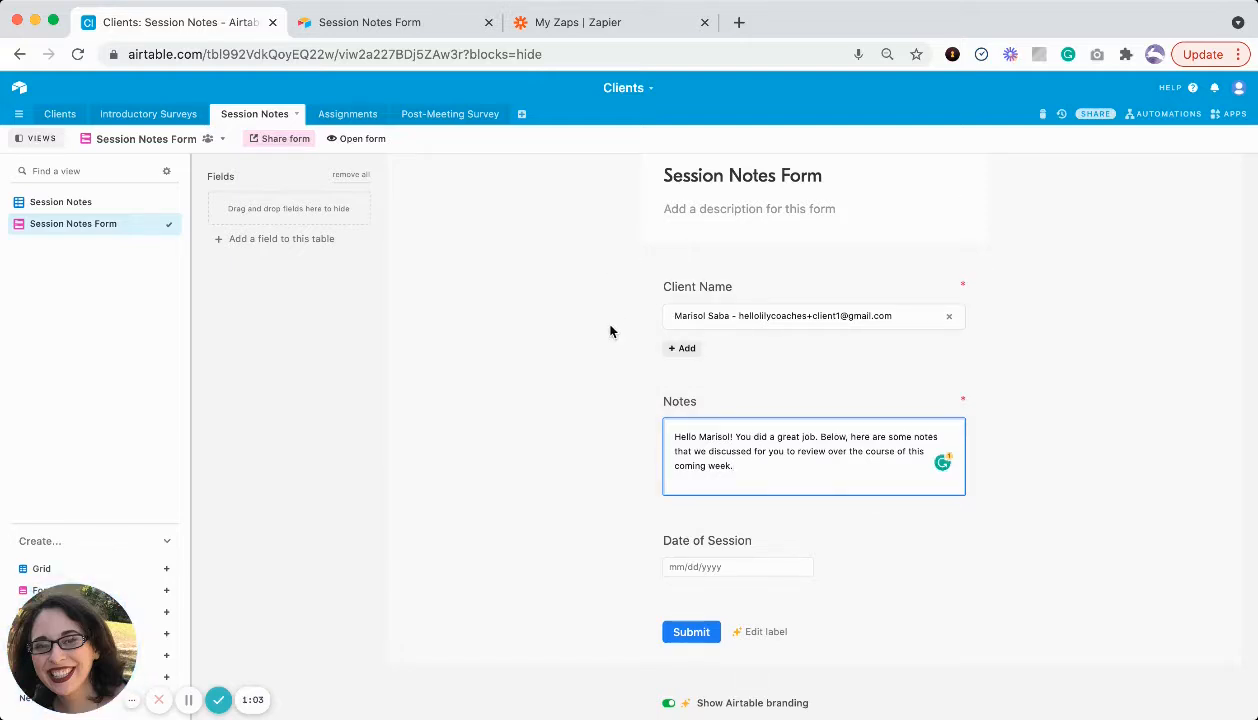
# Set the Date of Session to 8/21/2021 and copy the entire Notes text.
pyautogui.click(696, 570)
pyautogui.click(807, 488)
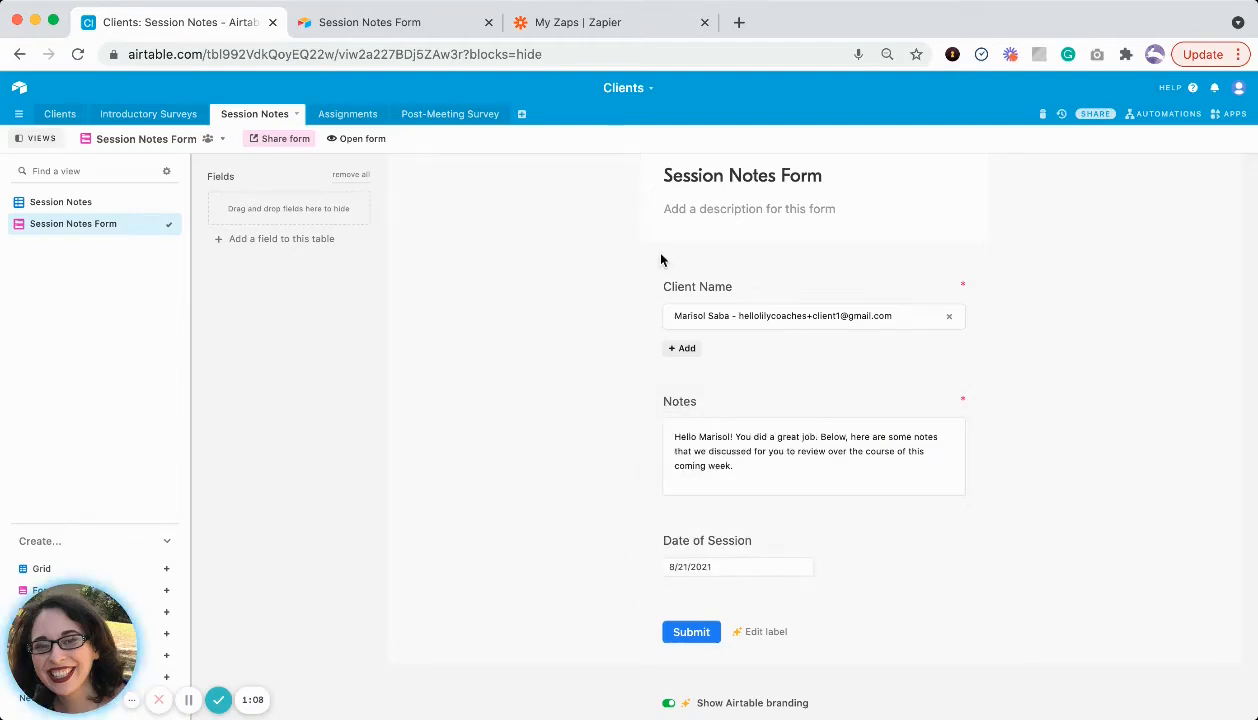
pyautogui.click(767, 423)
pyautogui.press('super+a')
pyautogui.press('super+c')
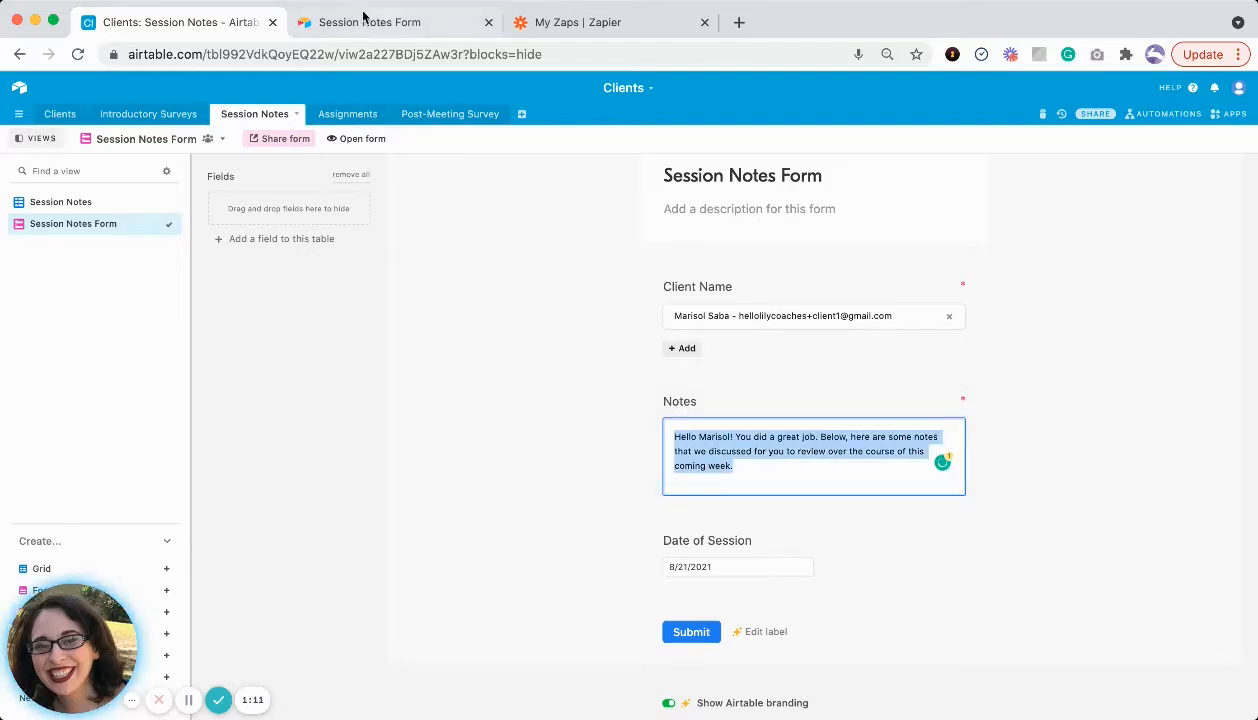
# In the shared Session Notes Form, add the client under Client Name and paste the copied text into Notes.
pyautogui.click(352, 27)
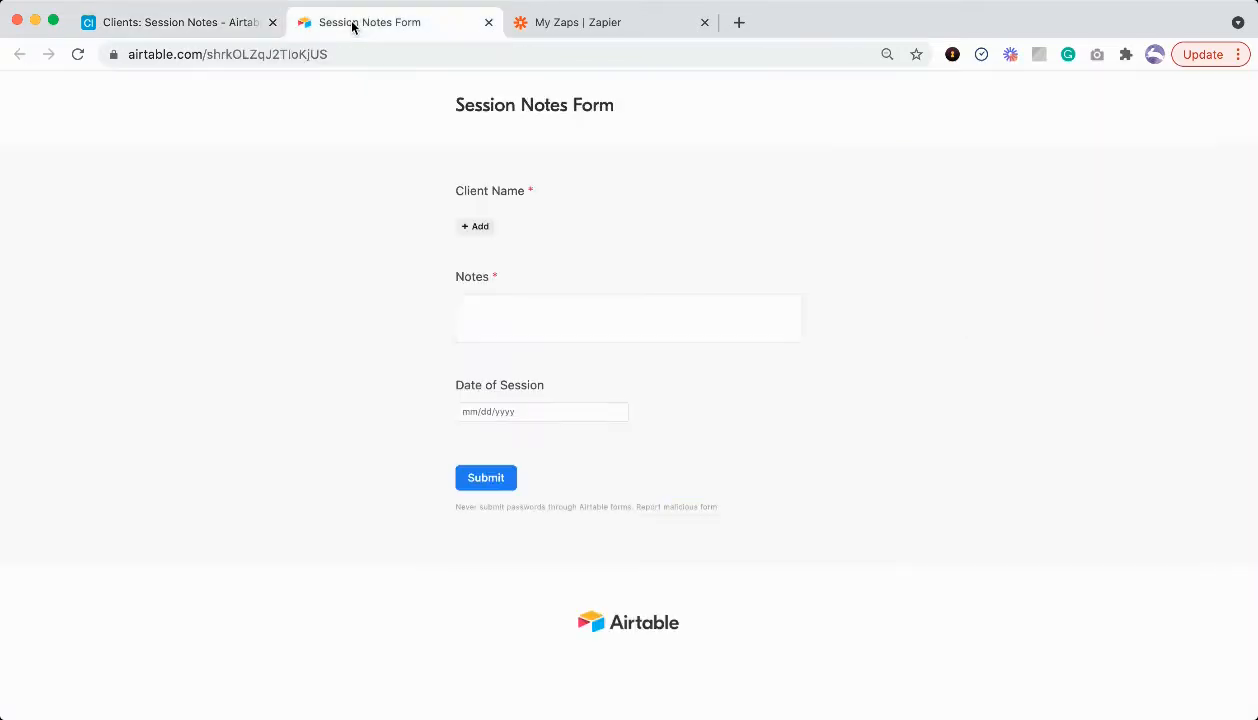
pyautogui.click(474, 225)
pyautogui.click(514, 137)
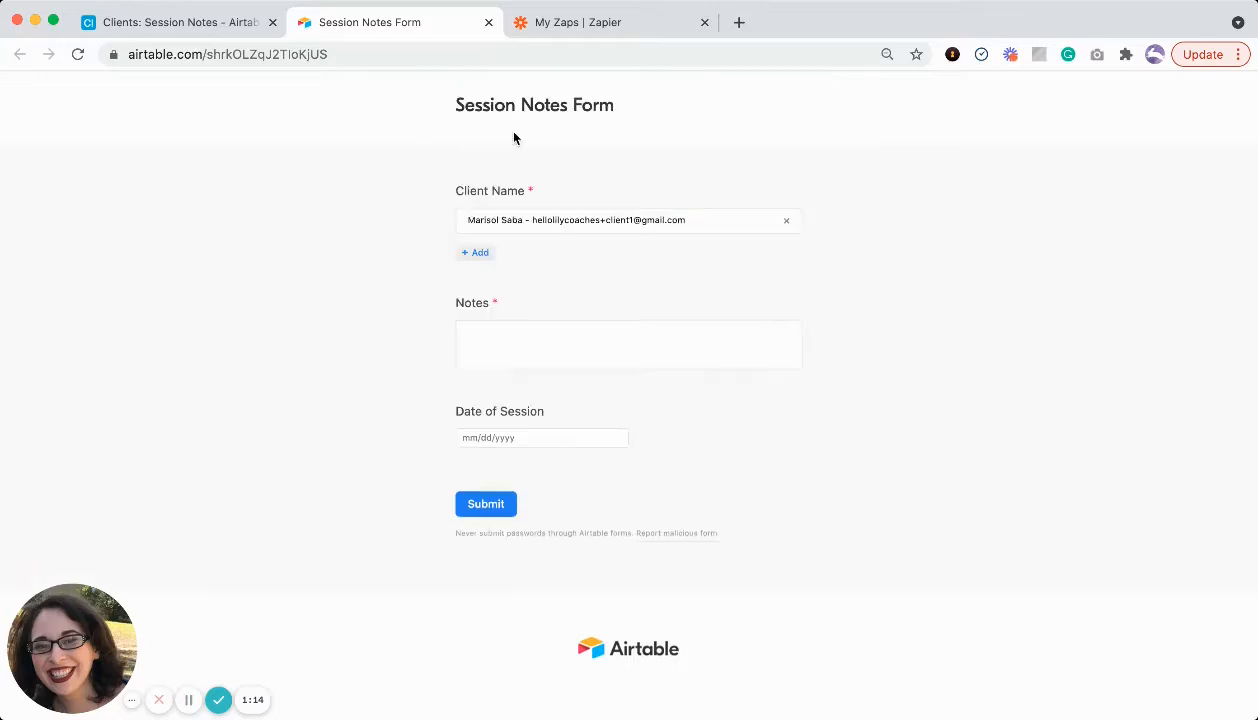
pyautogui.click(508, 332)
pyautogui.press('super+v')
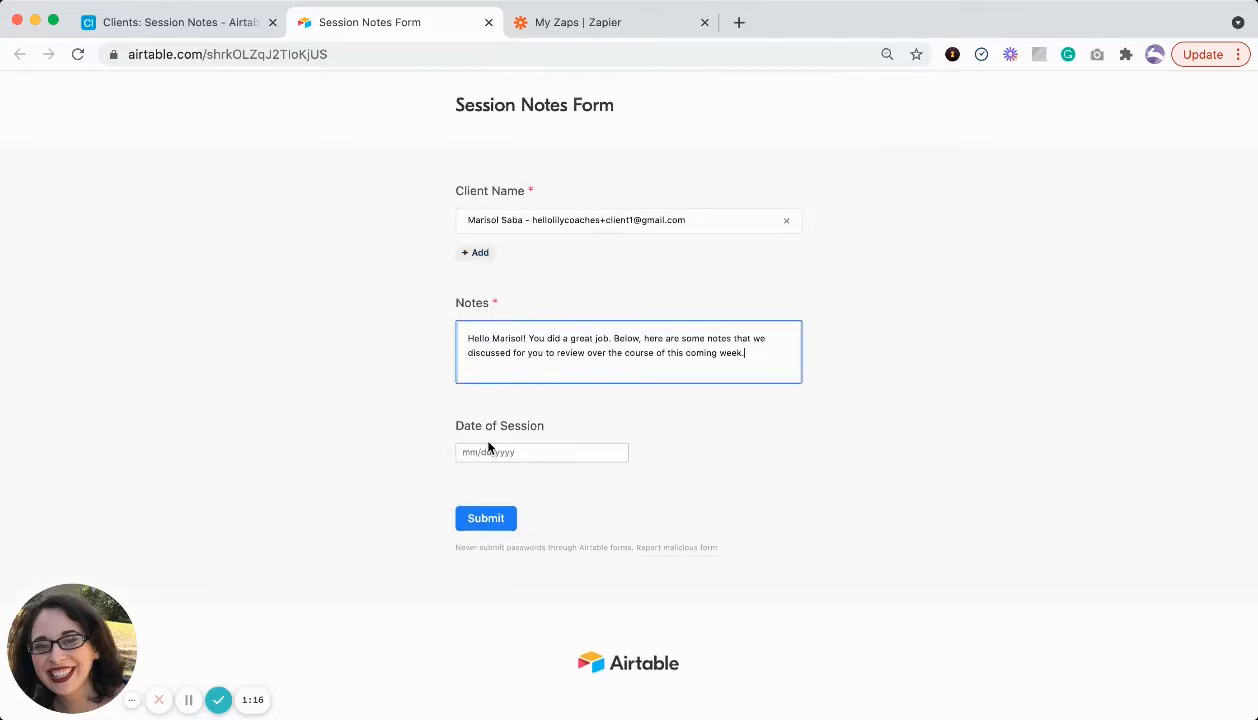
# Set the shared form's Date of Session to 8/17/2021 and submit the form.
pyautogui.click(489, 450)
pyautogui.click(510, 544)
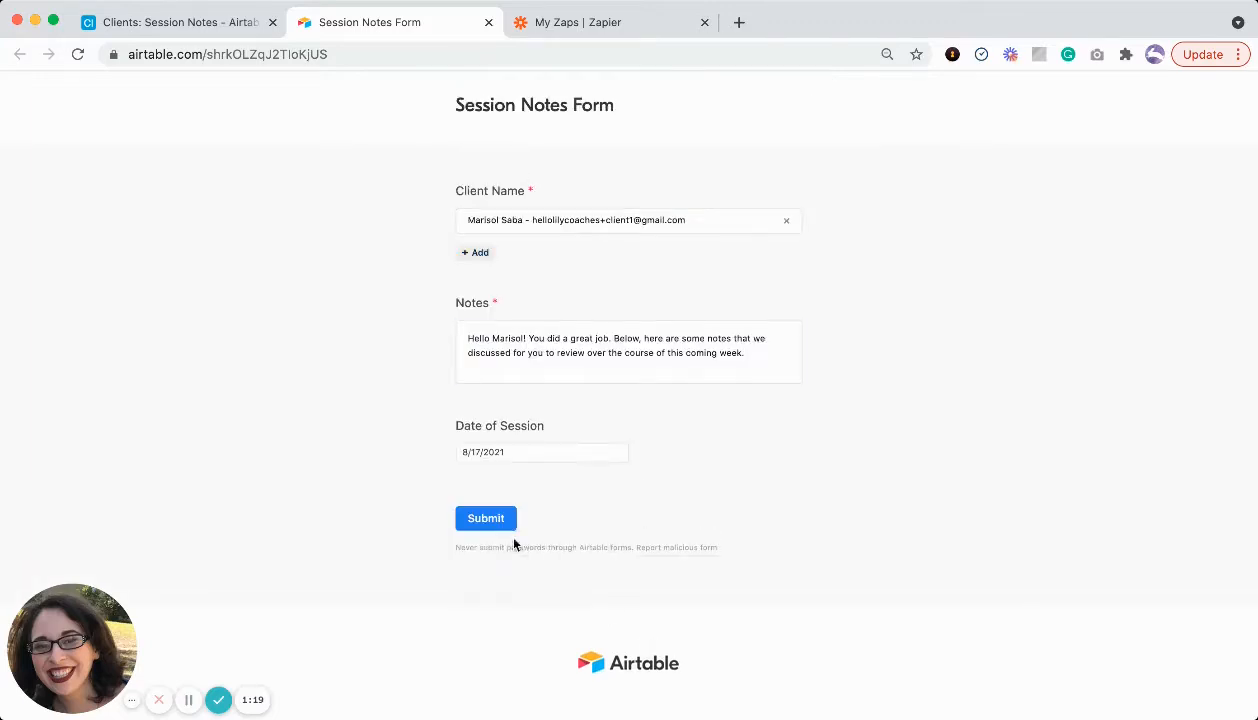
pyautogui.click(485, 518)
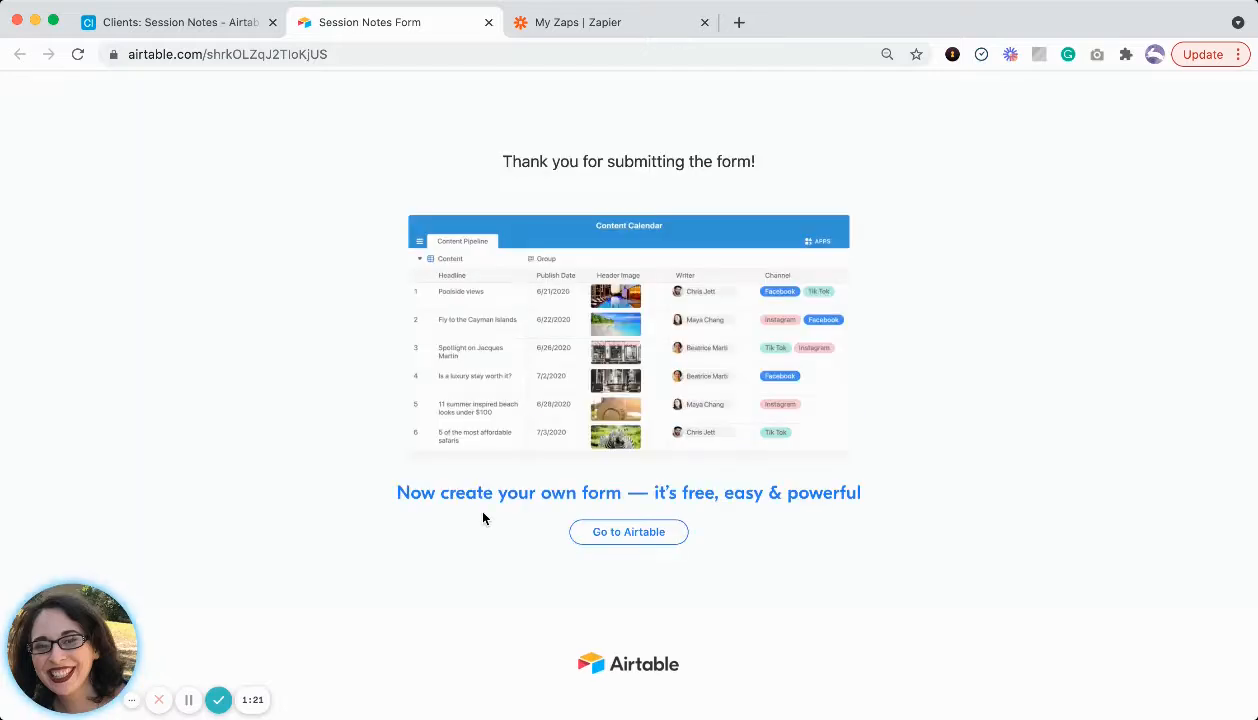
# Return to the Clients base and check the submitted record's notes and session date in the Session Notes grid.
pyautogui.click(183, 22)
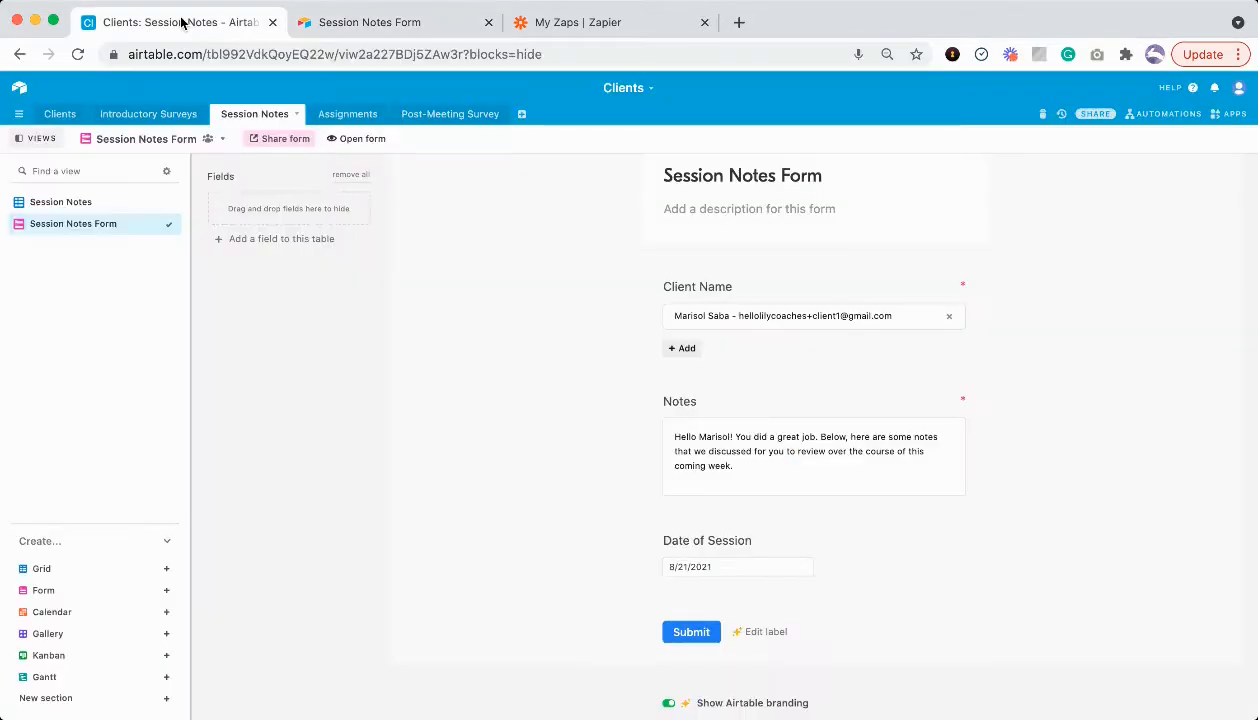
pyautogui.click(112, 202)
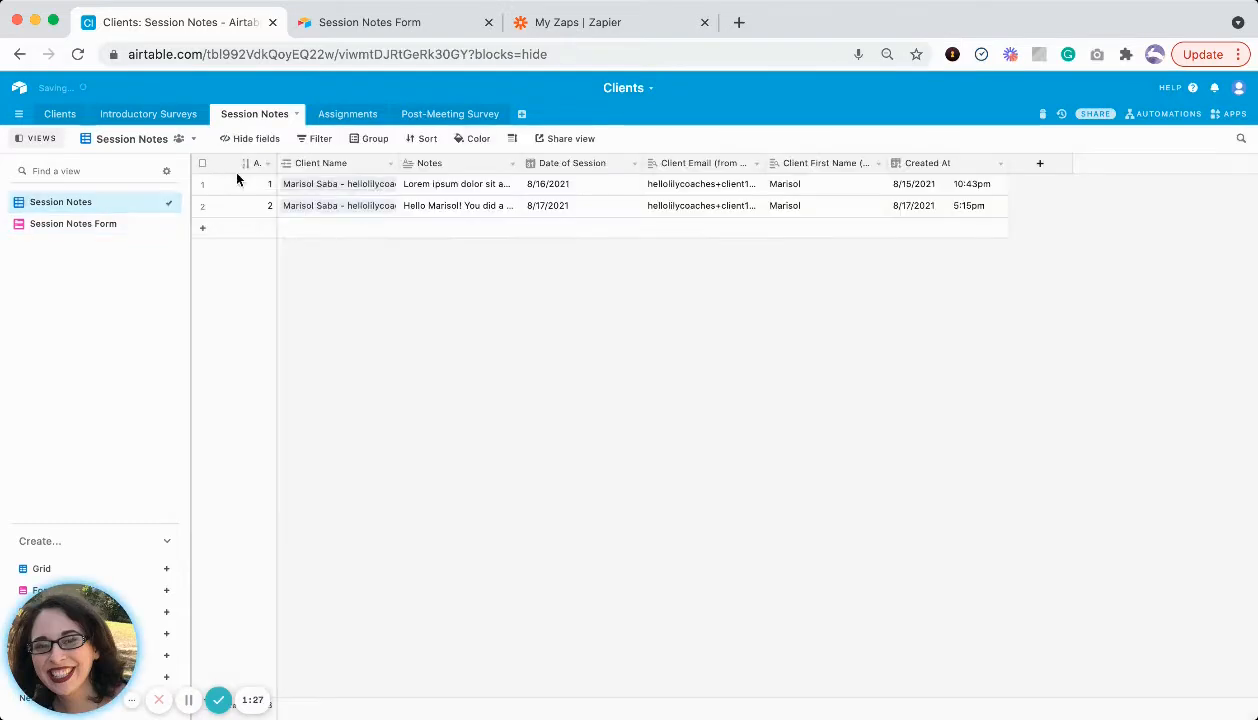
pyautogui.click(461, 212)
pyautogui.click(600, 217)
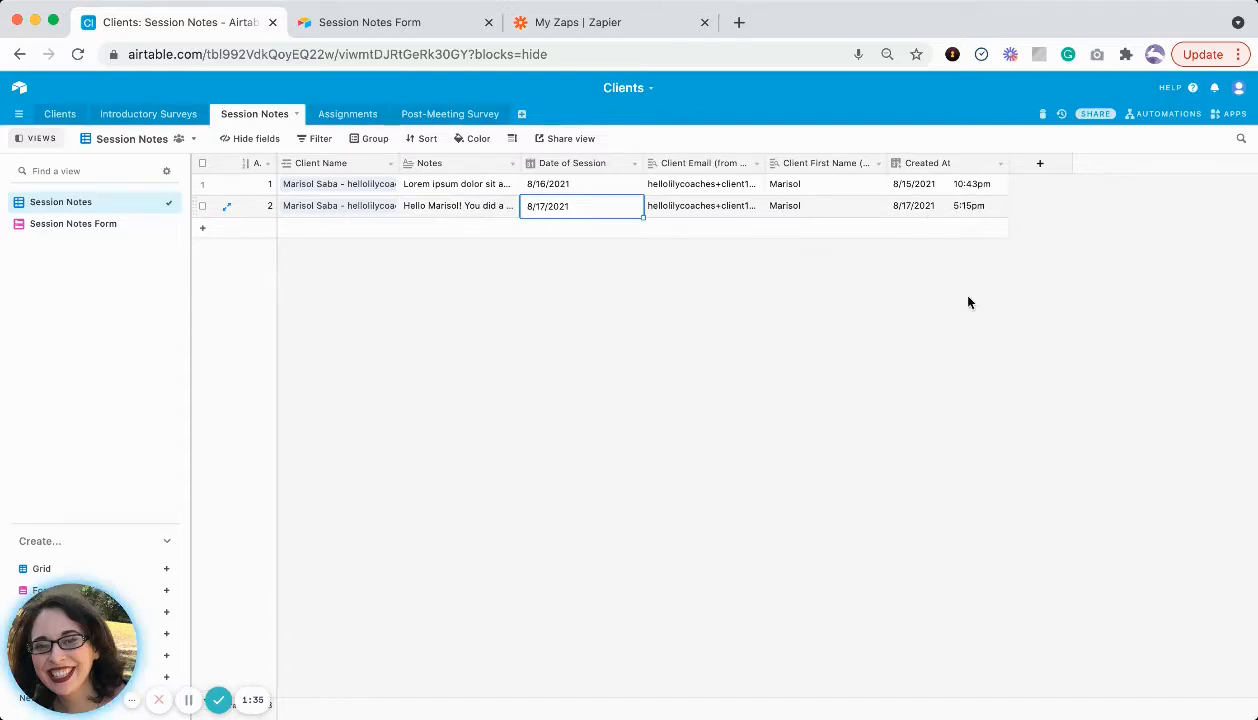
pyautogui.press('Escape')
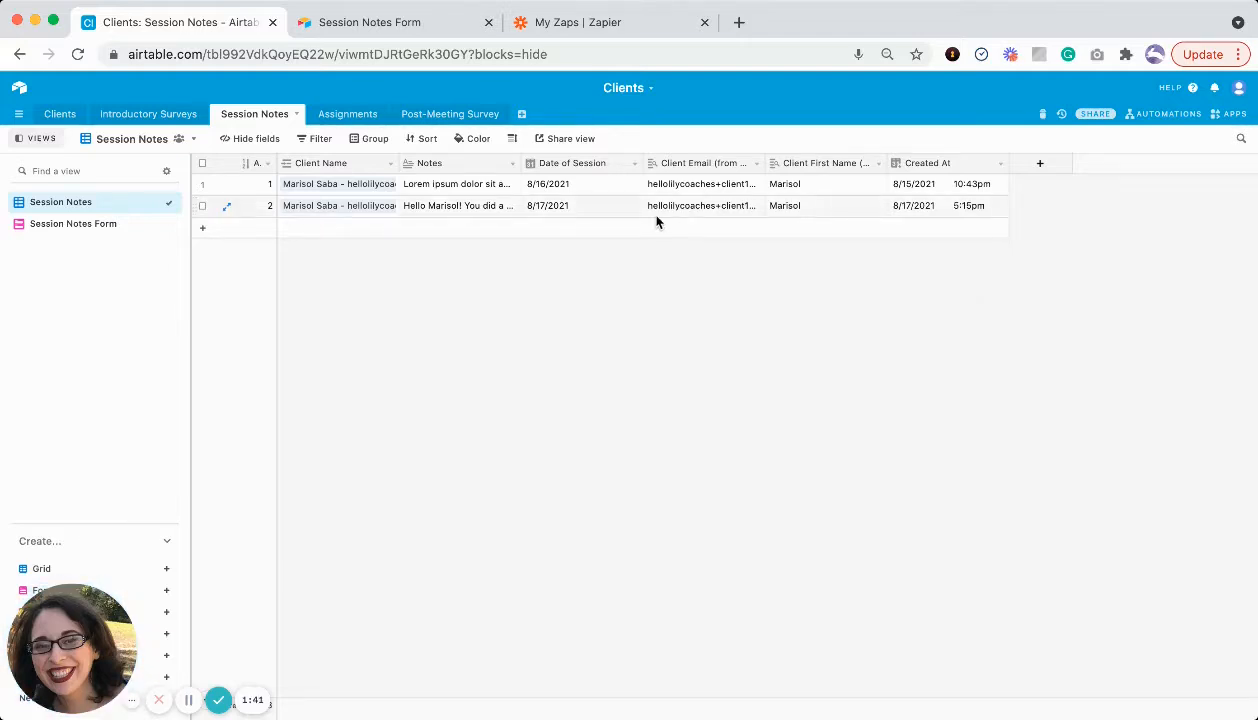
# Examine the Client Name field's configuration to see how it links to the Clients table.
pyautogui.click(390, 164)
pyautogui.click(370, 189)
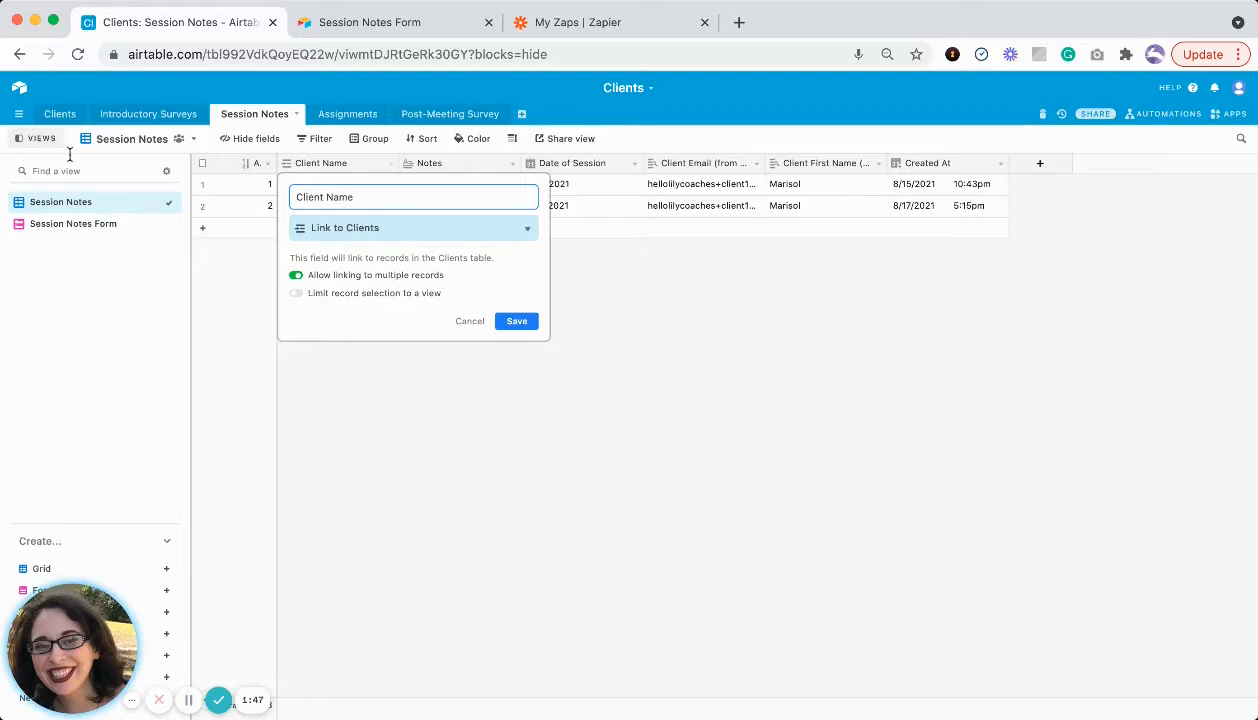
pyautogui.click(469, 320)
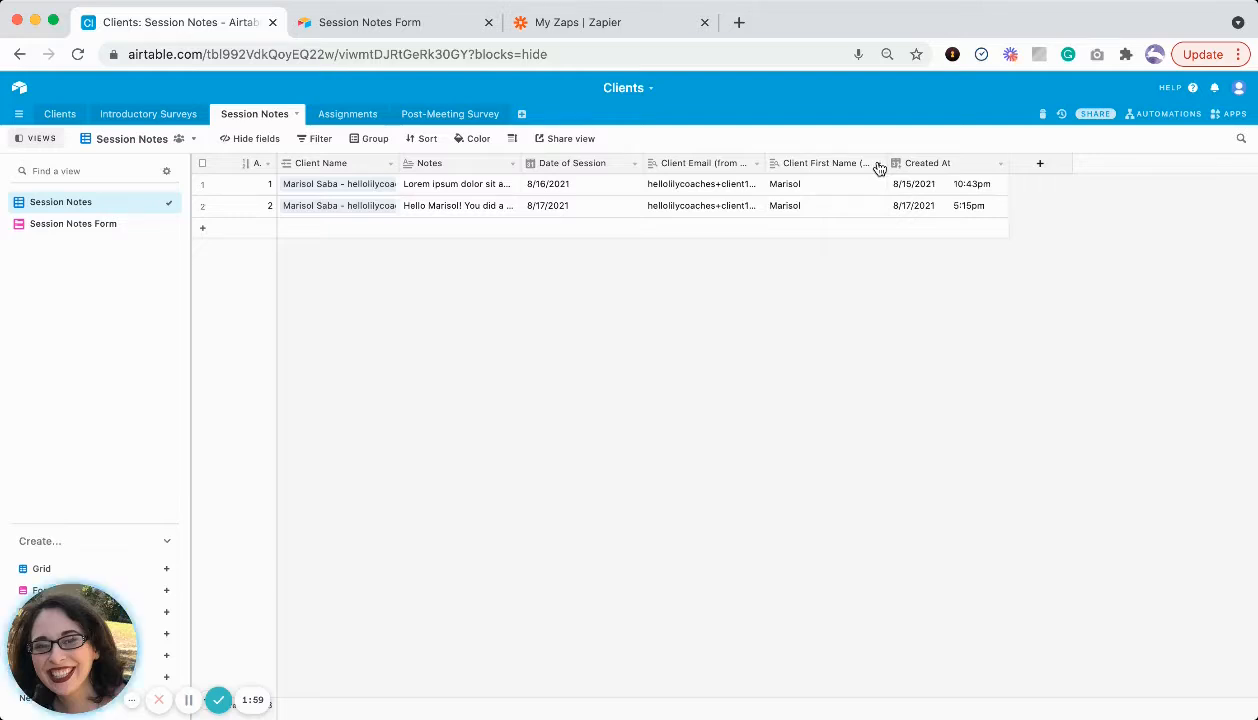
# Examine the lookup configuration of the Client Email (from Client Name) field and the field options of the Client First Name column.
pyautogui.click(755, 163)
pyautogui.click(728, 182)
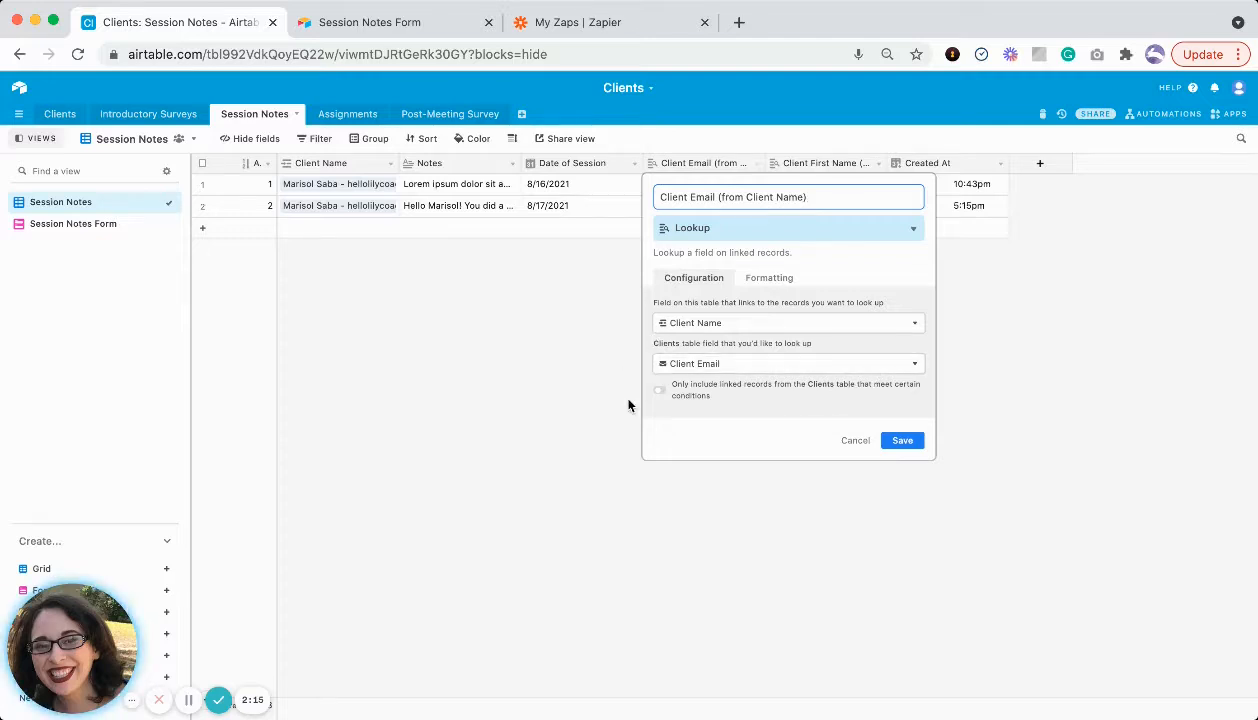
pyautogui.click(902, 440)
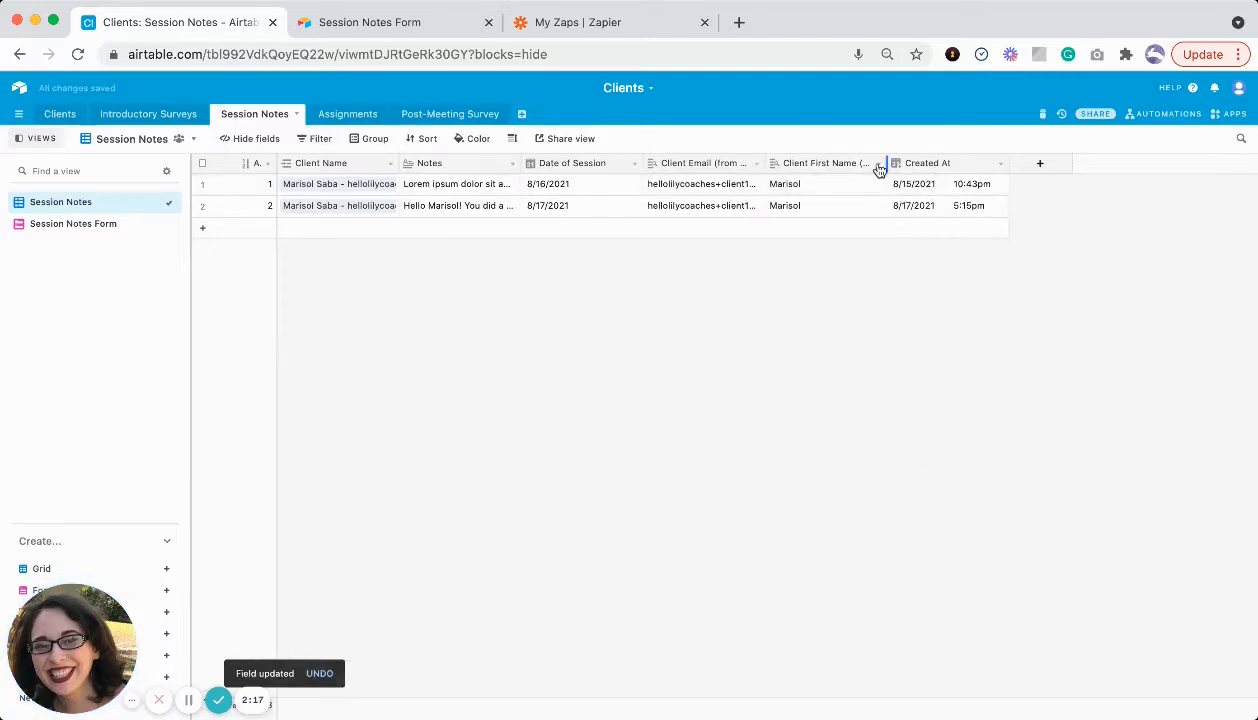
pyautogui.click(878, 167)
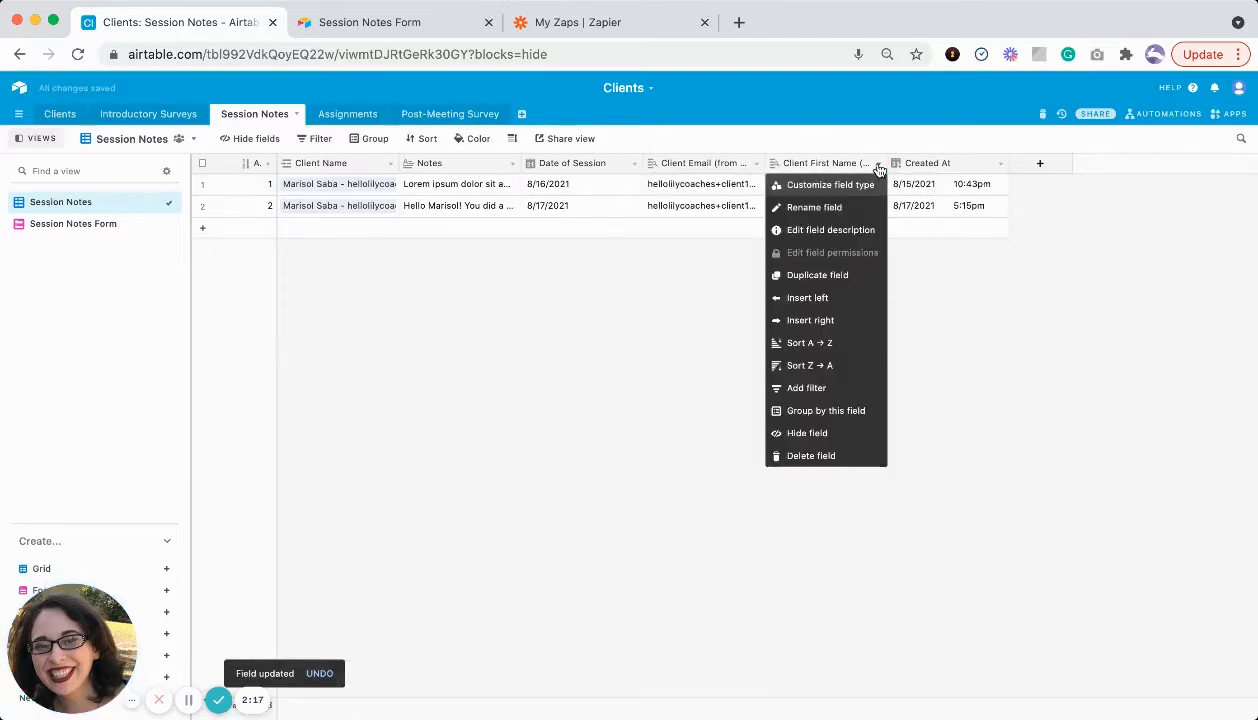
pyautogui.click(962, 297)
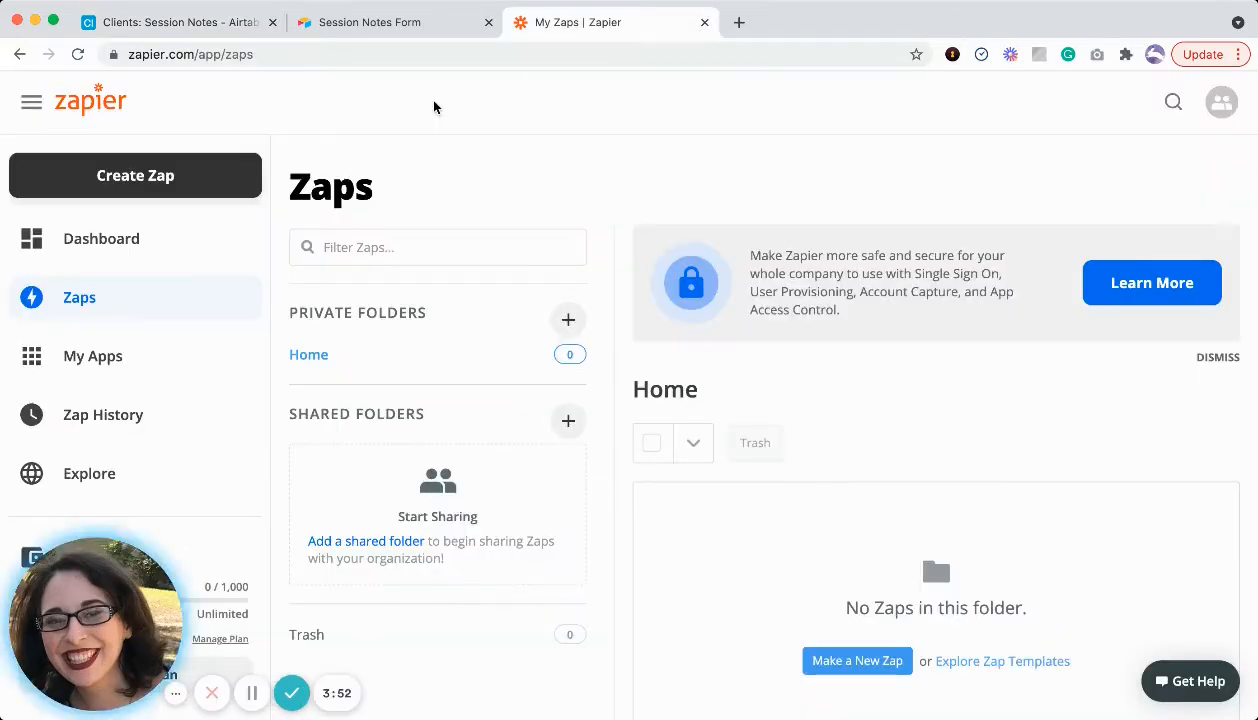
# Create a new Zap in Zapier.
pyautogui.click(164, 189)
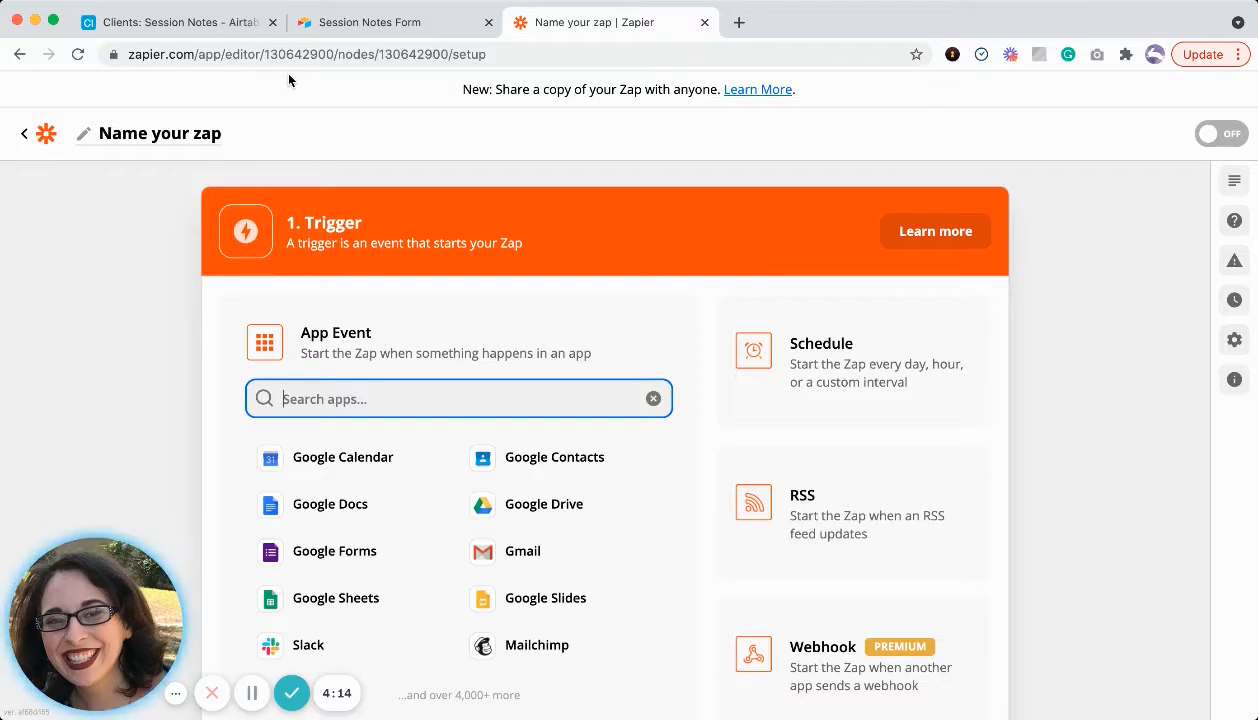
# Switch to Airtable and look over the Session Notes grid and the shared form page.
pyautogui.click(205, 29)
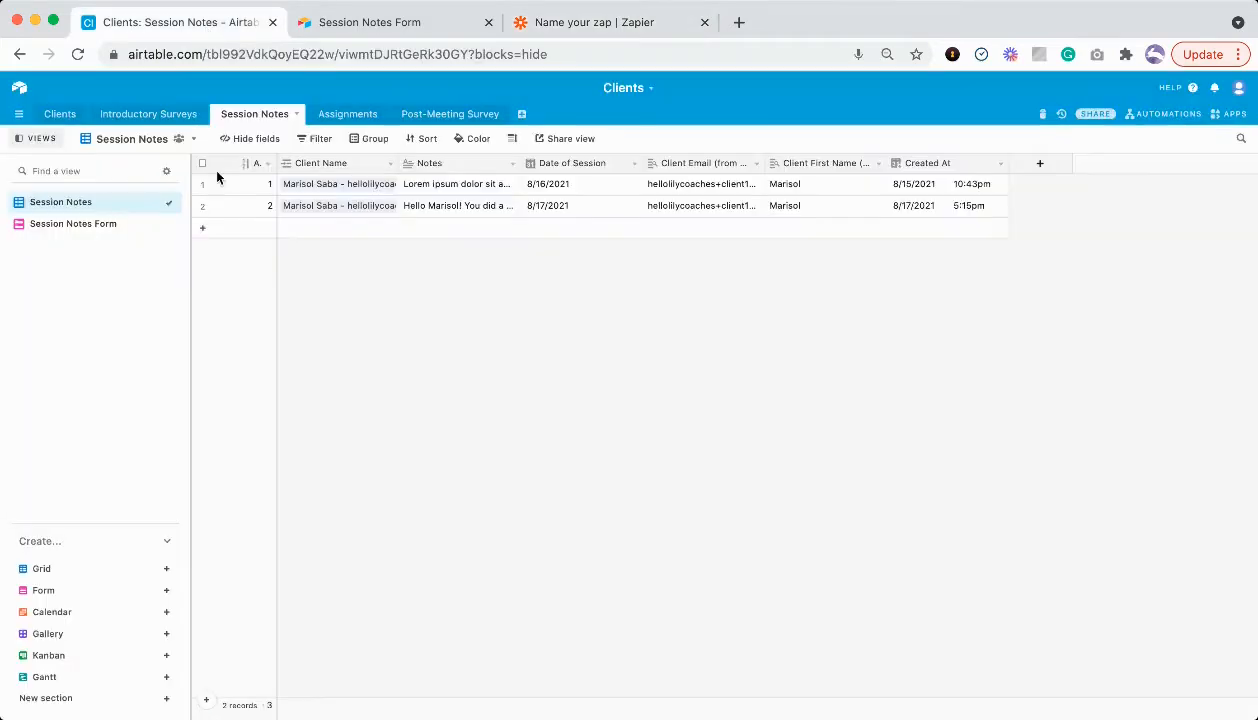
pyautogui.click(403, 37)
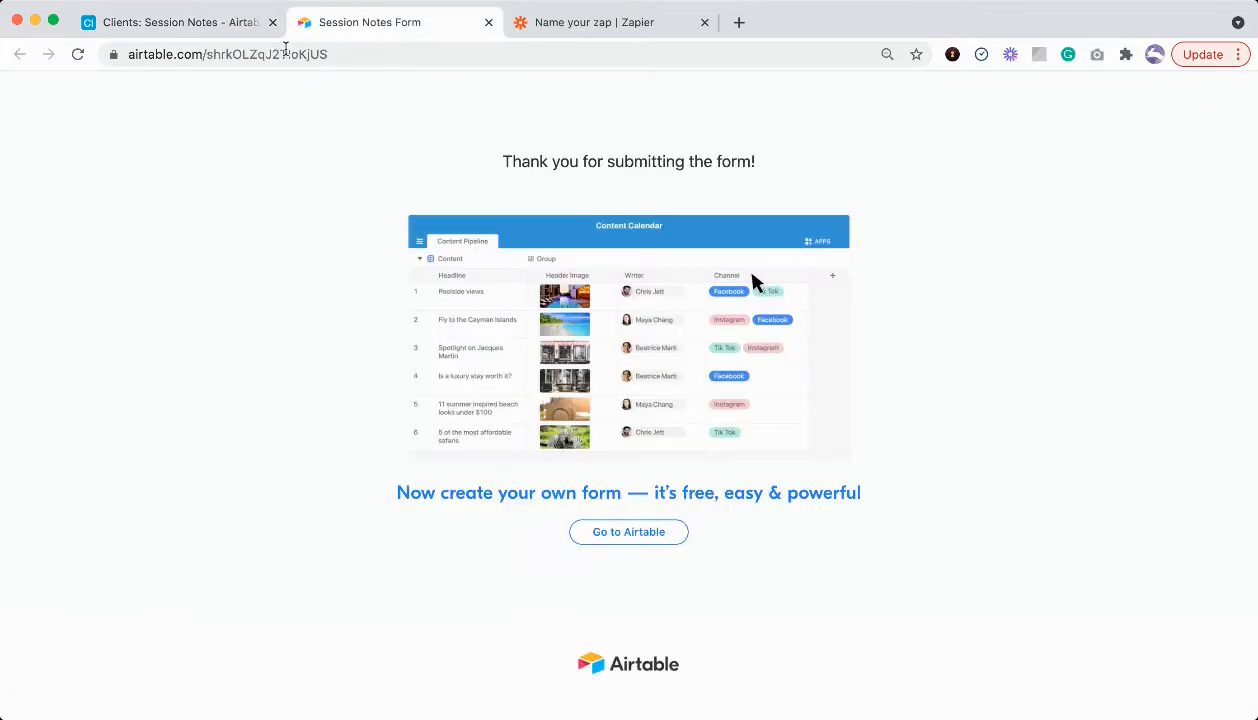
pyautogui.click(202, 38)
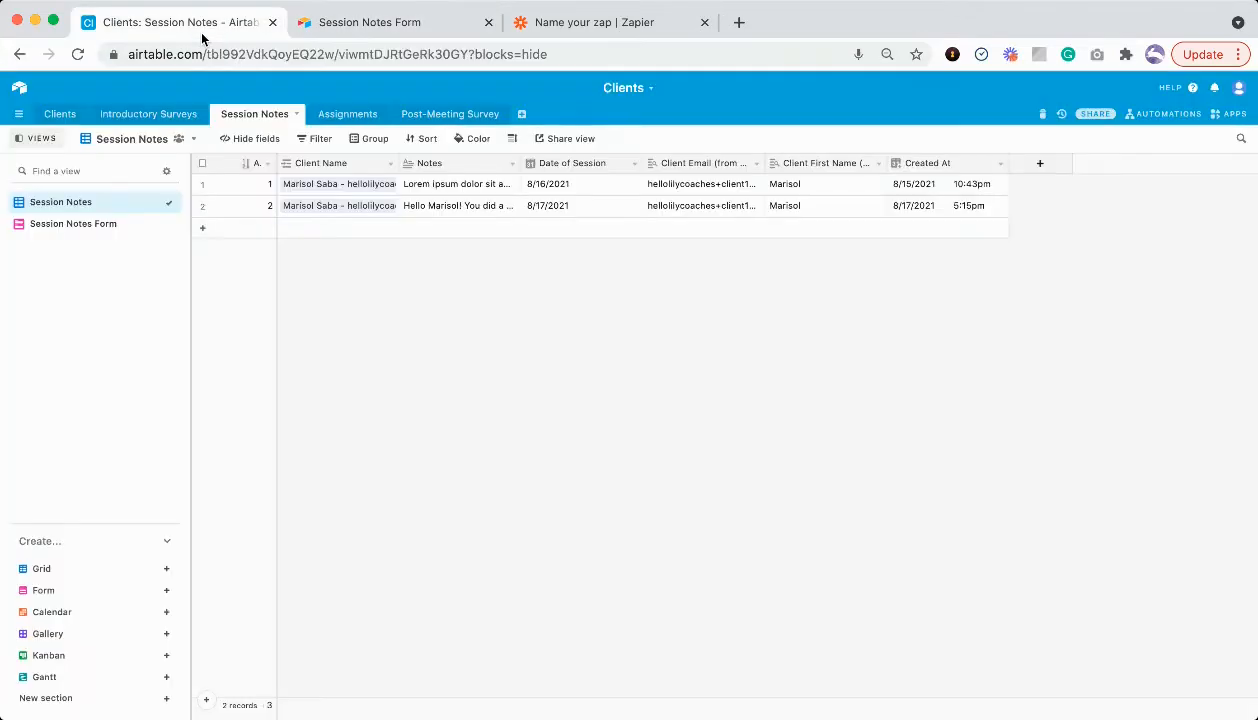
# Switch back to the Zapier editor and set the Zap's trigger to Airtable with the New Record event.
pyautogui.click(614, 24)
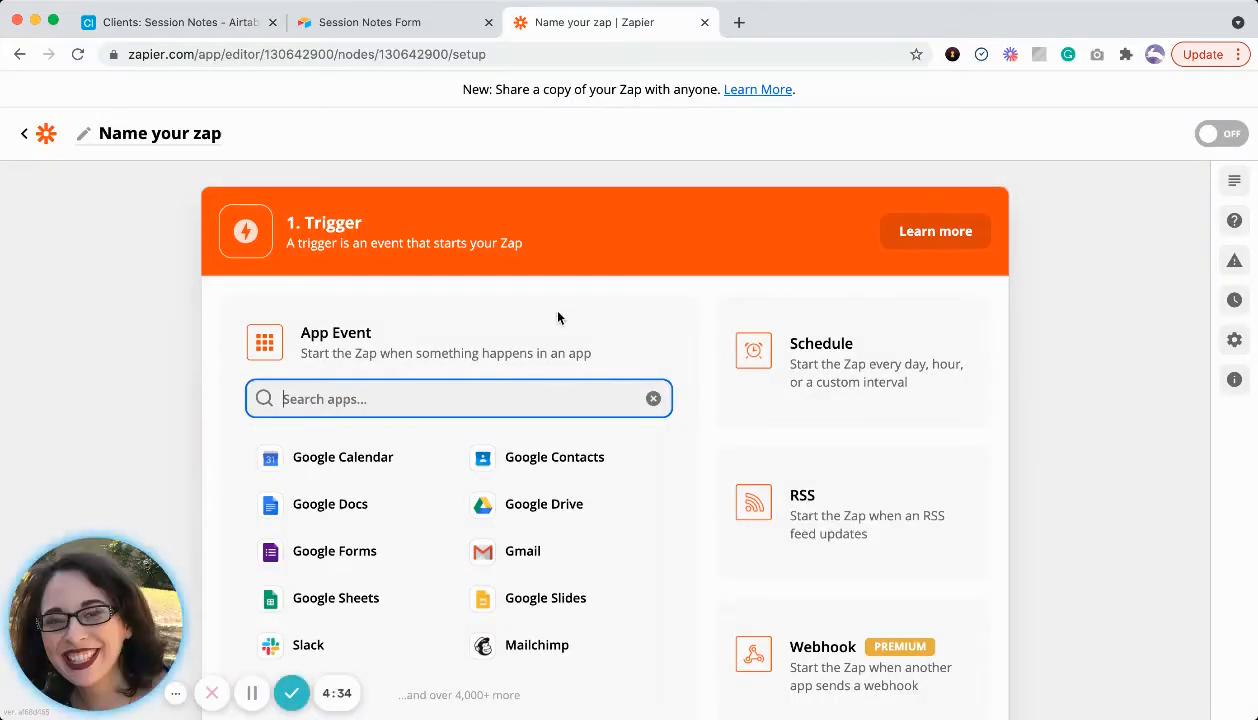
pyautogui.scroll(-2, 558, 310)
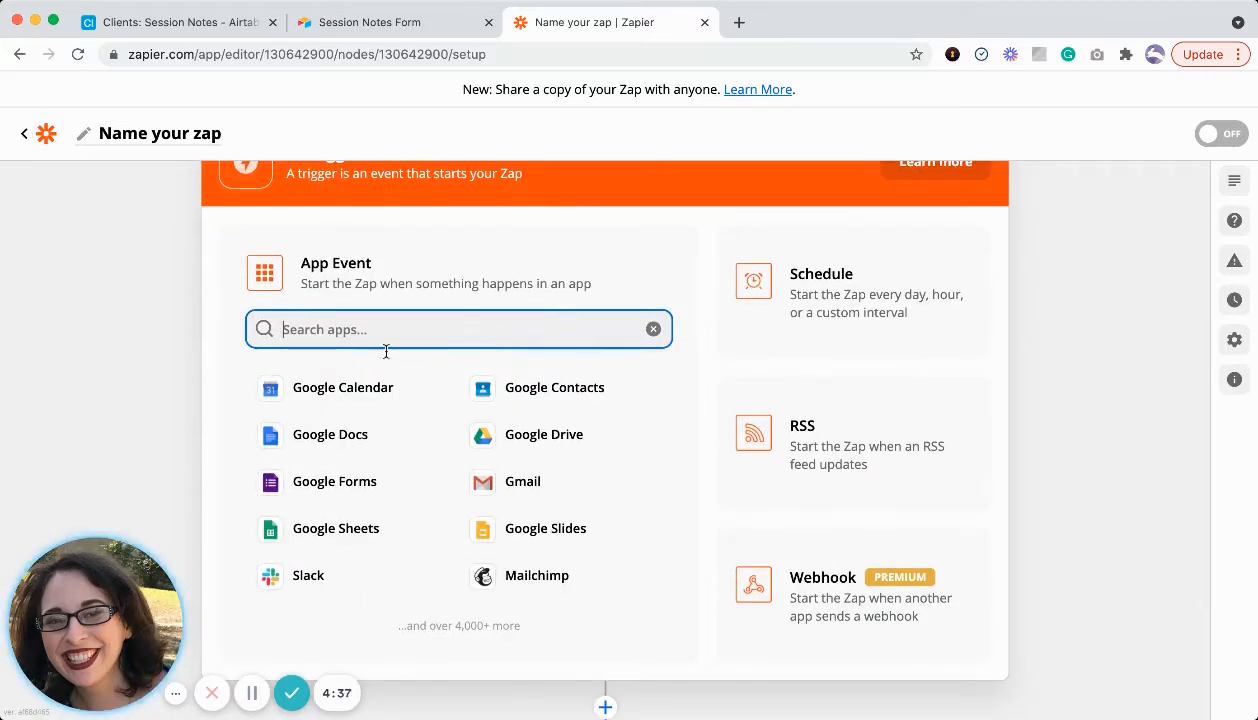
pyautogui.write('airta')
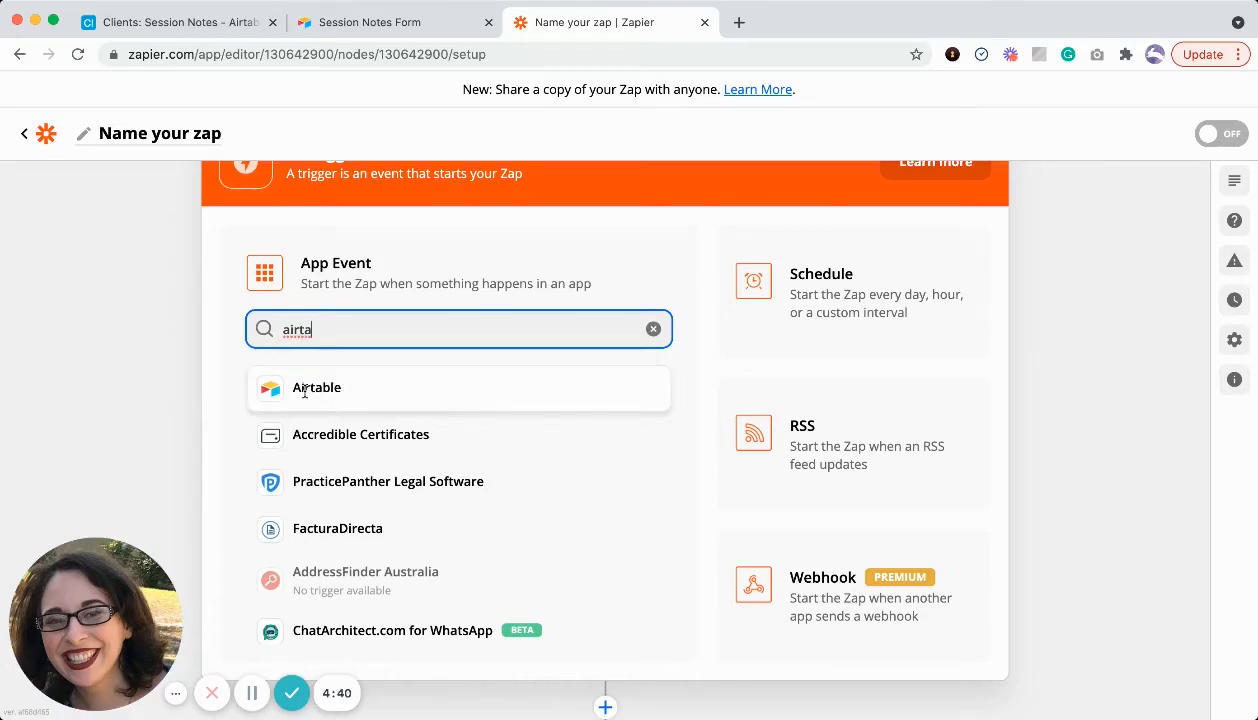
pyautogui.click(302, 389)
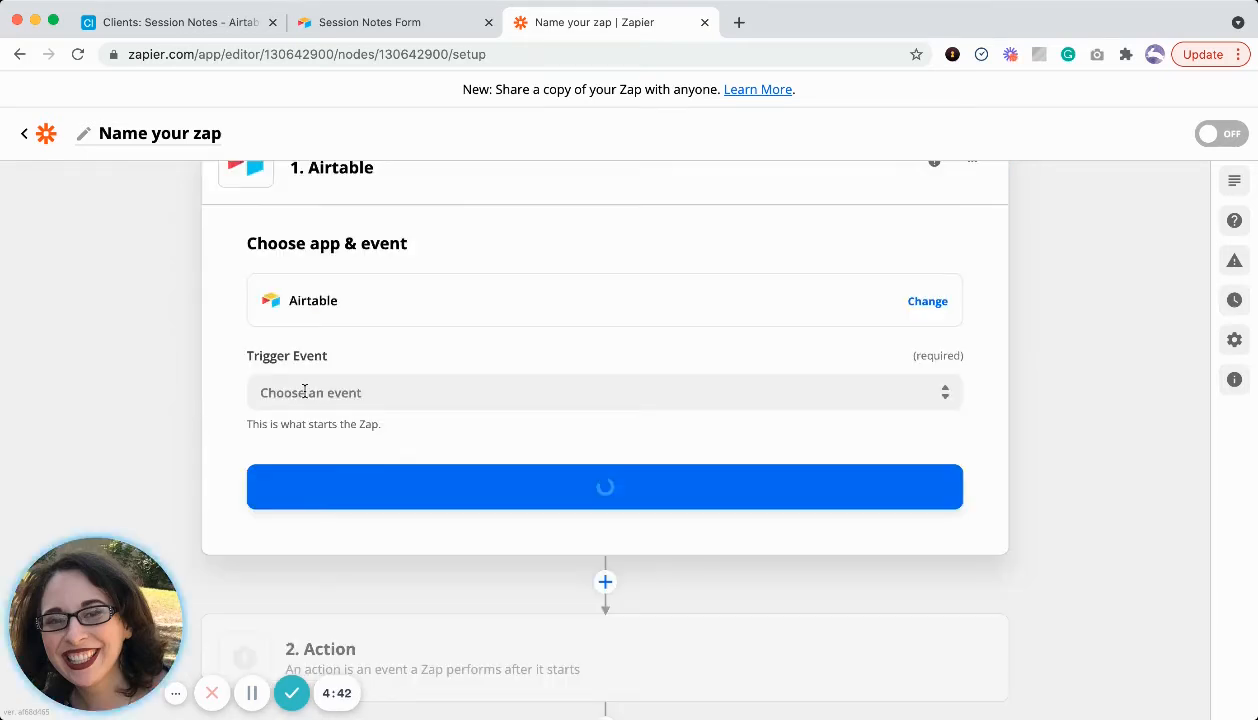
pyautogui.click(389, 393)
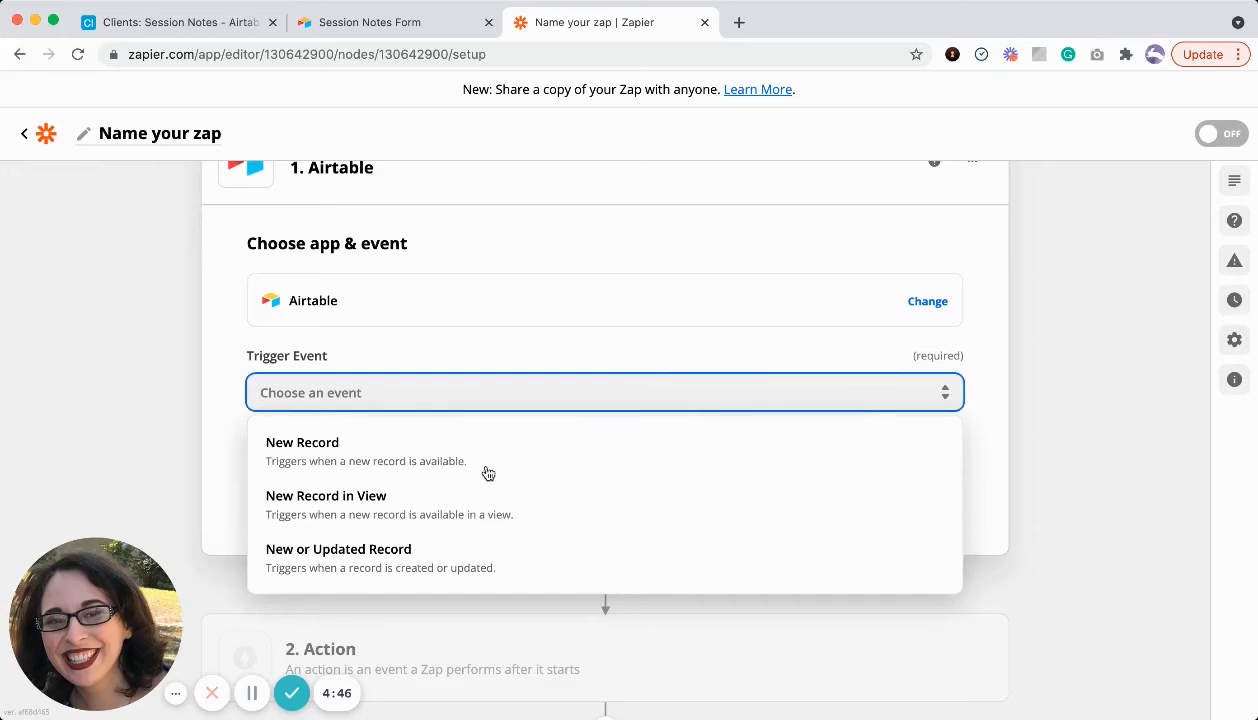
pyautogui.click(340, 464)
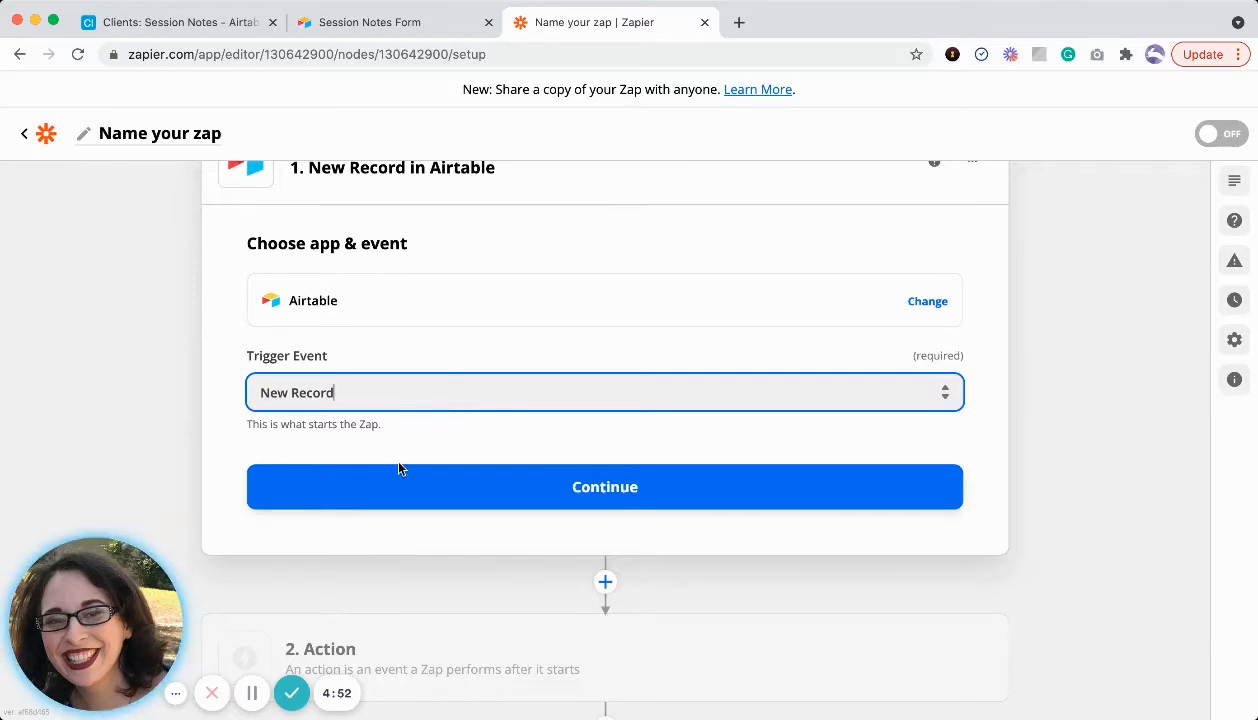
# Switch to Airtable to check the Session Notes grid, then return to Zapier and review the available trigger events.
pyautogui.click(204, 24)
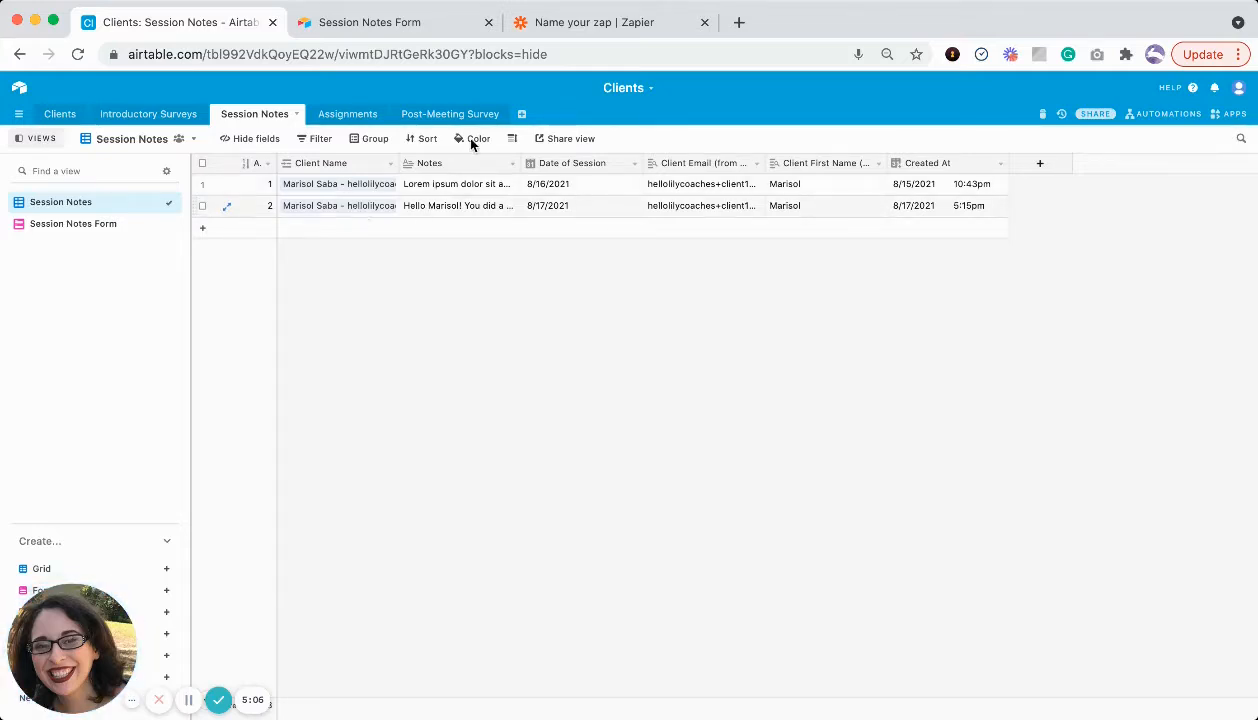
pyautogui.click(599, 37)
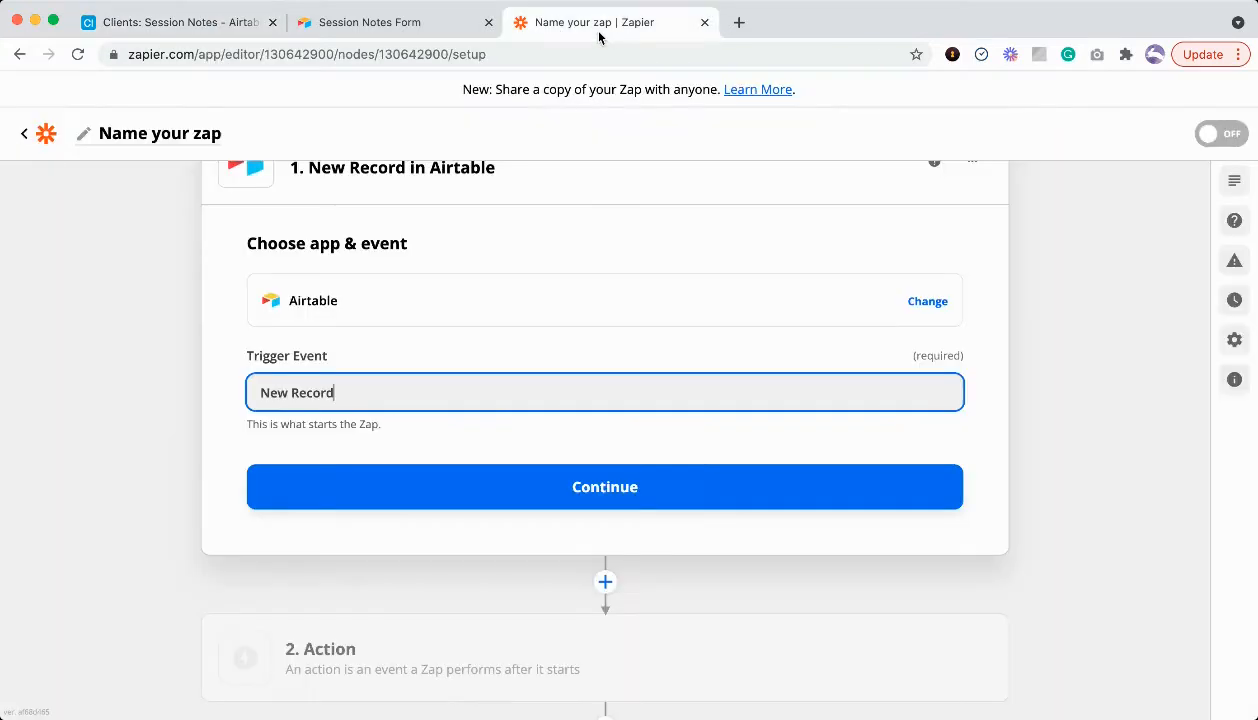
pyautogui.click(508, 379)
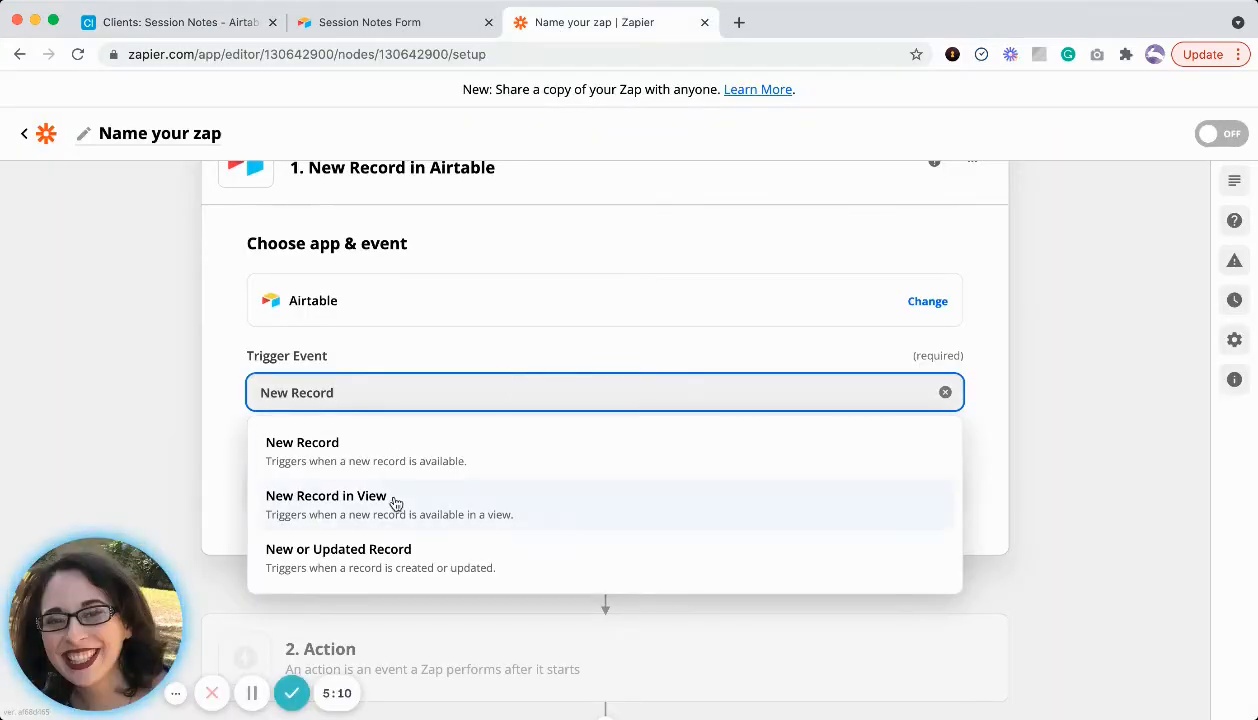
pyautogui.click(181, 420)
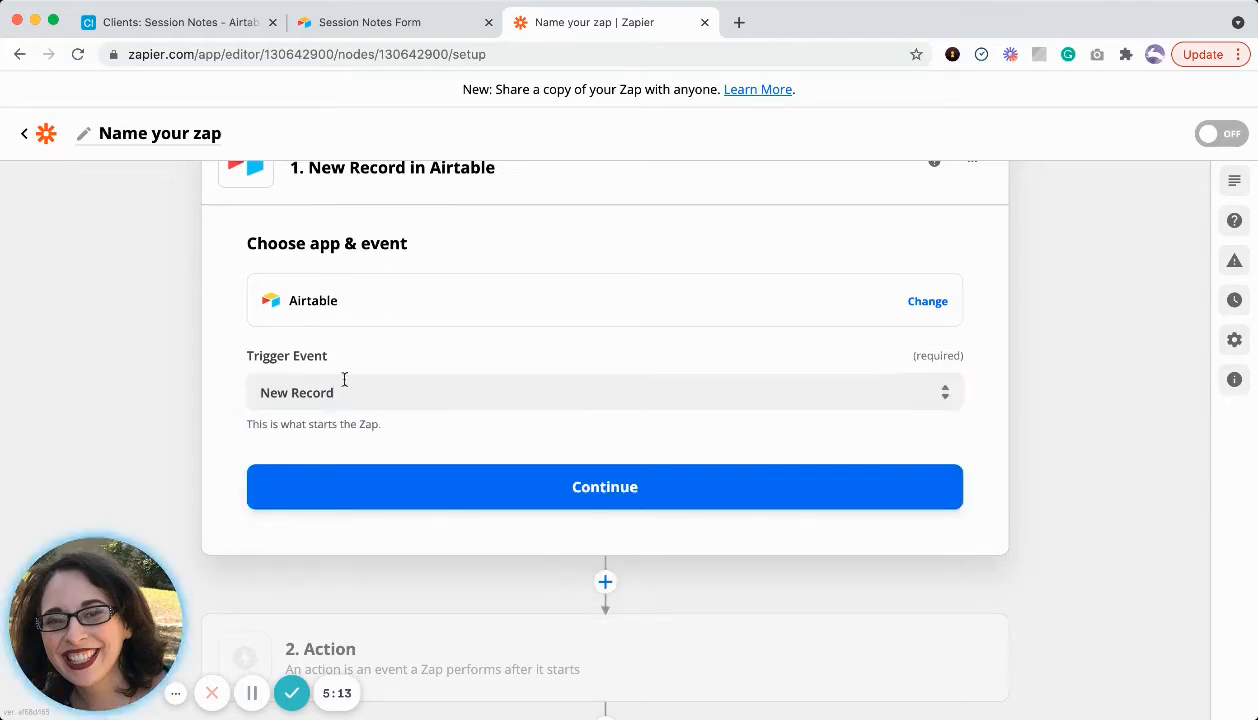
# Accept the New Record trigger event and connect the Airtable account to the trigger.
pyautogui.click(466, 492)
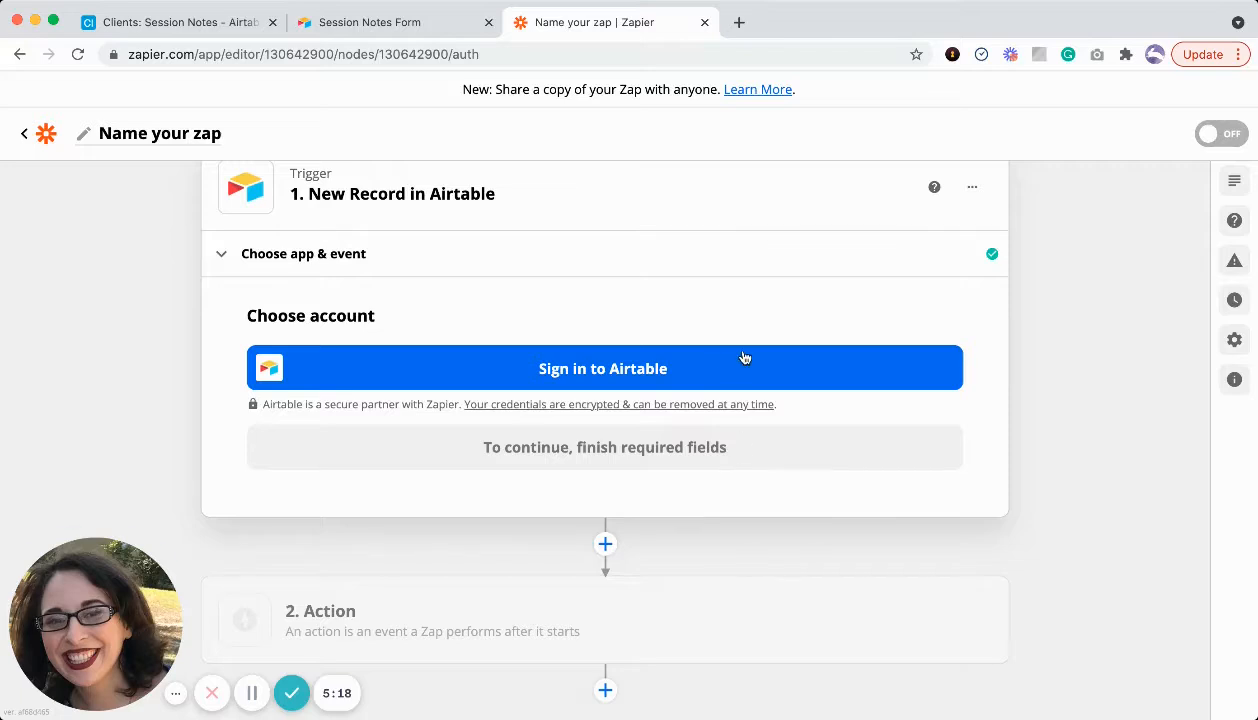
pyautogui.click(576, 362)
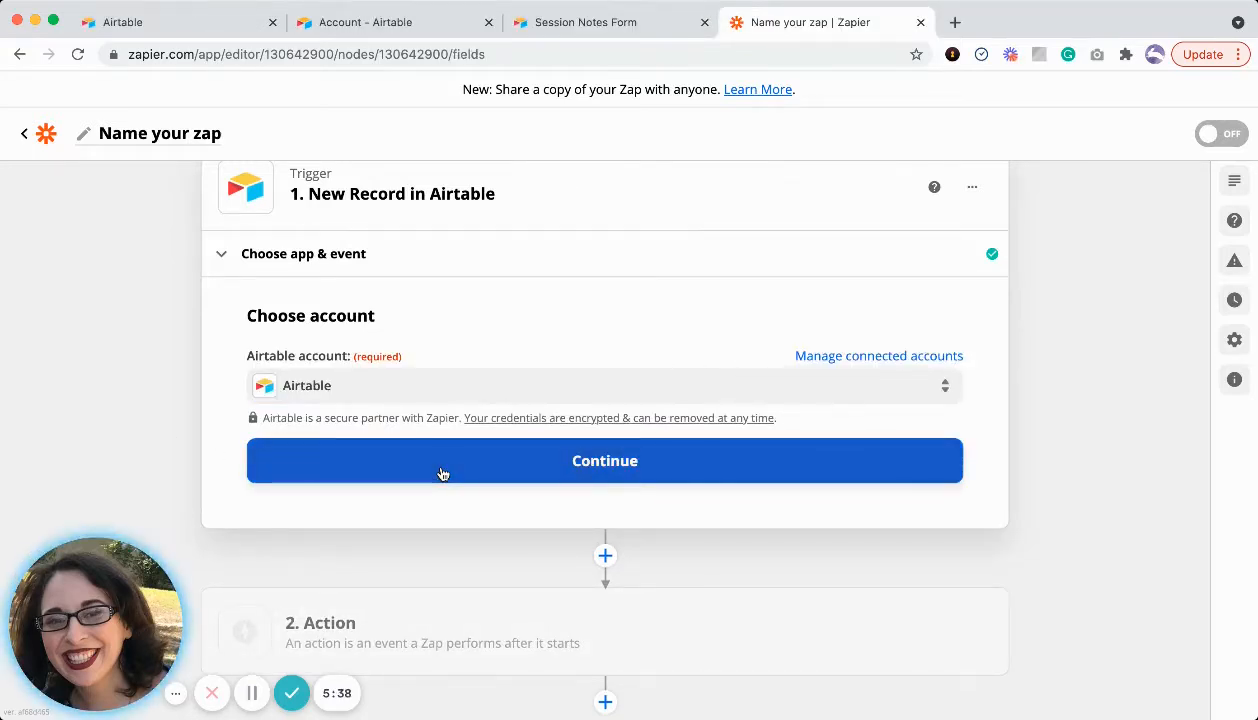
pyautogui.click(592, 460)
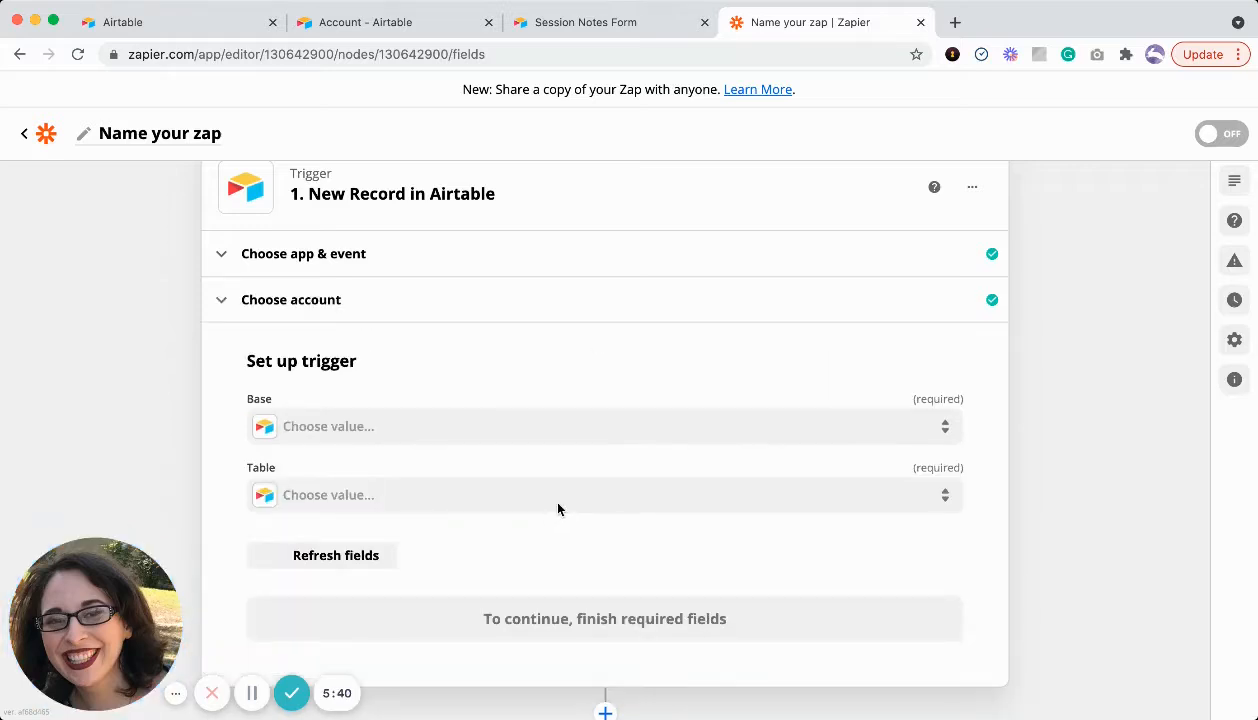
# Set the trigger's base to Clients and its table to Session Notes, checking the table in Airtable before accepting the setup.
pyautogui.click(946, 430)
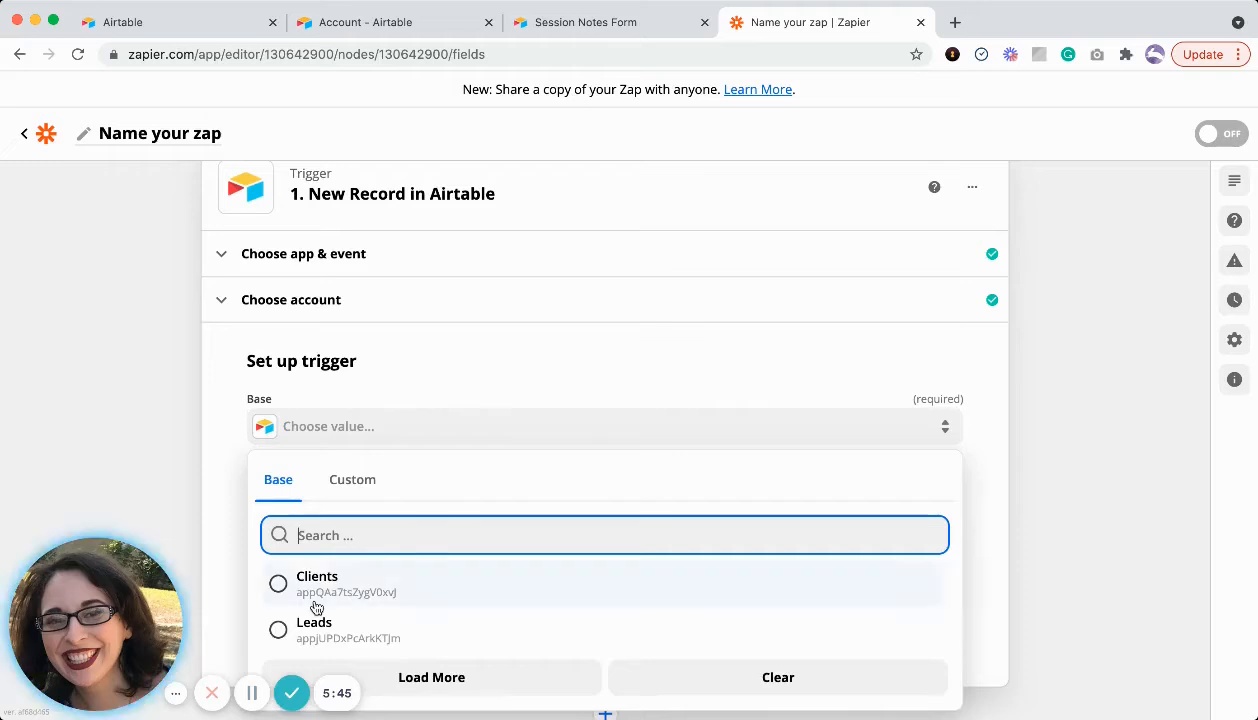
pyautogui.click(314, 590)
pyautogui.scroll(-2, 440, 432)
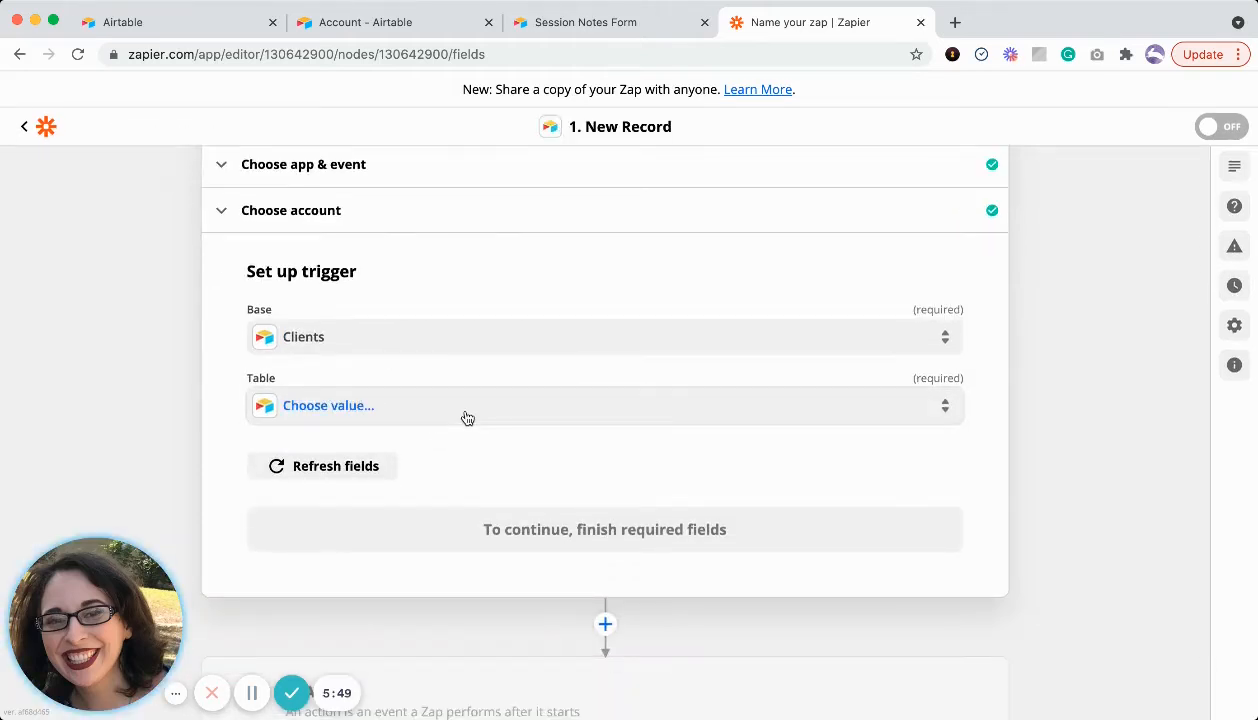
pyautogui.click(466, 417)
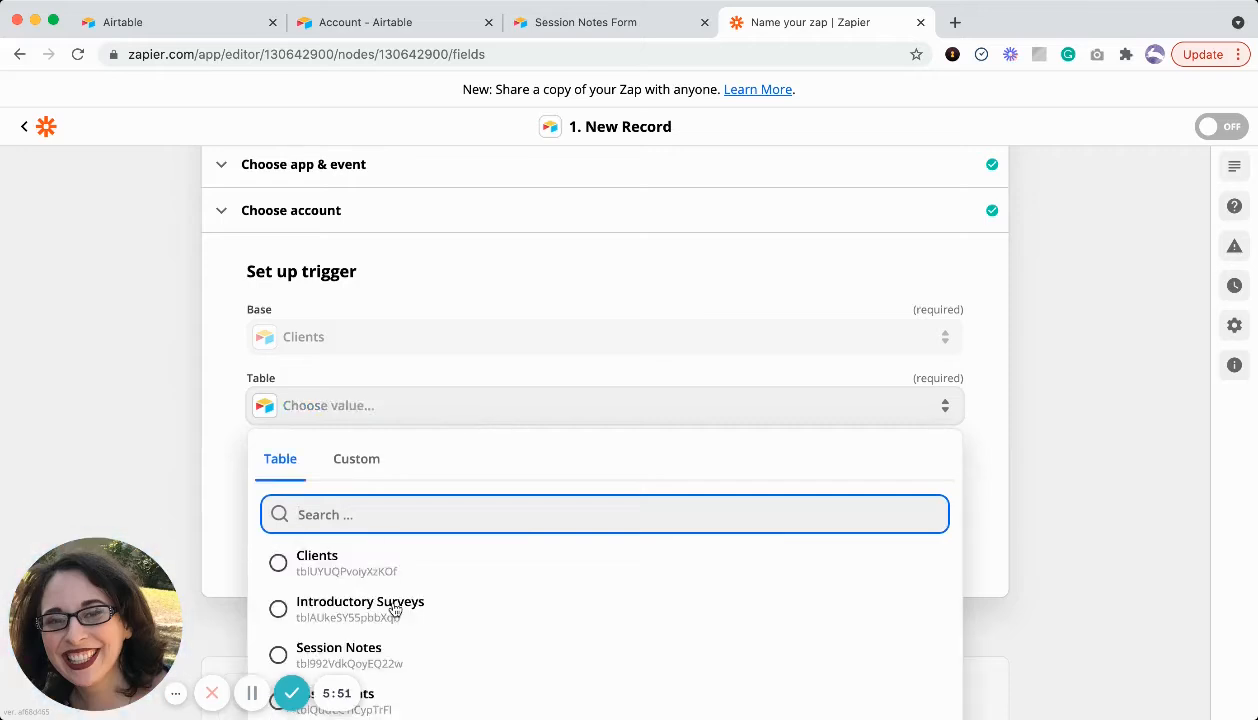
pyautogui.scroll(-2, 393, 613)
pyautogui.click(349, 563)
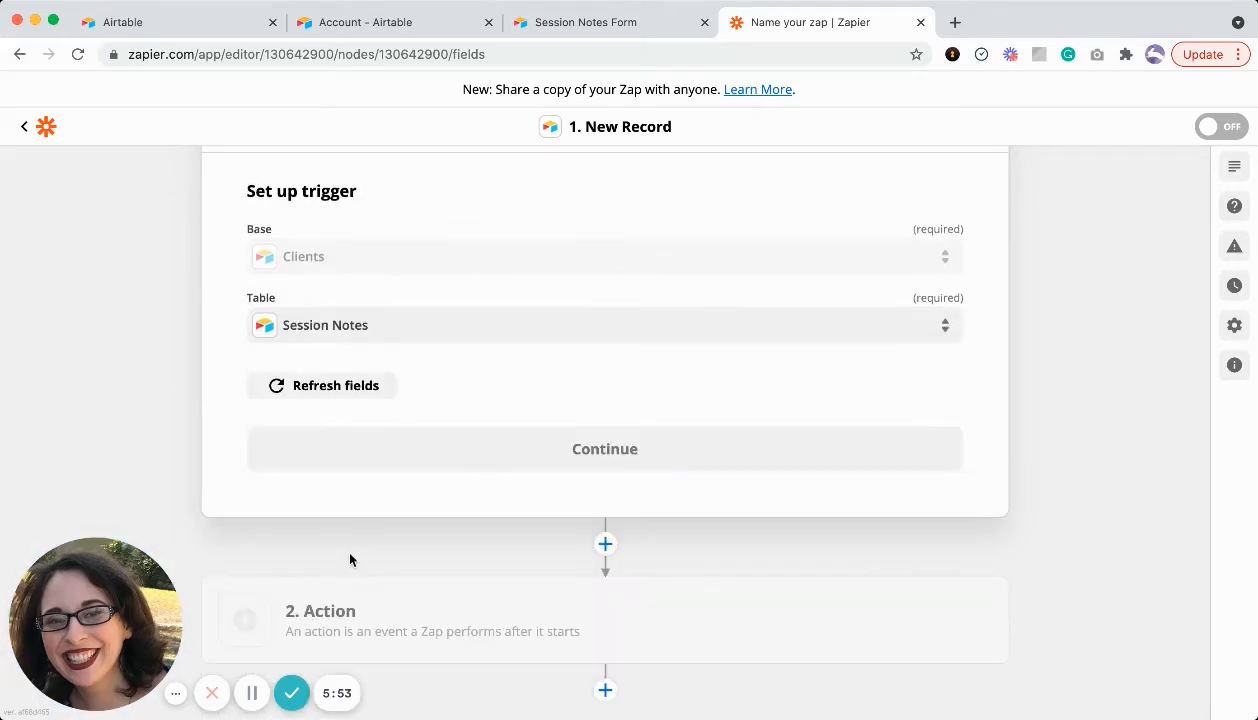
pyautogui.click(197, 30)
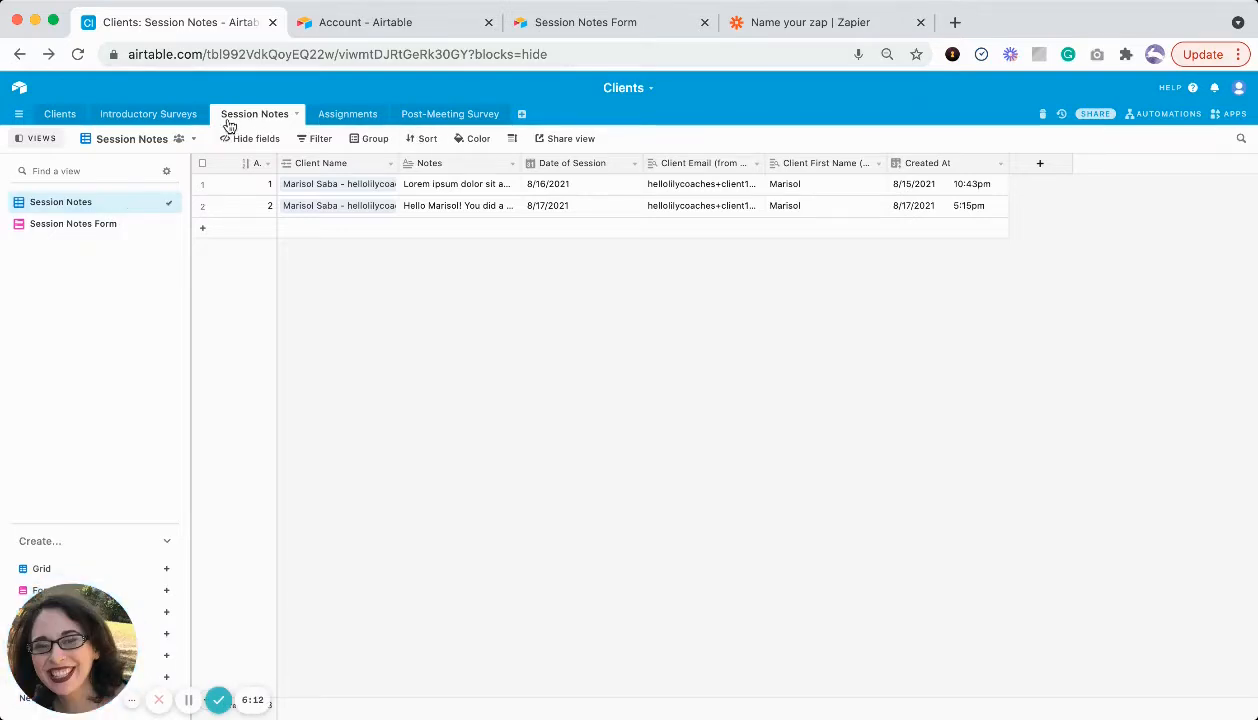
pyautogui.click(790, 27)
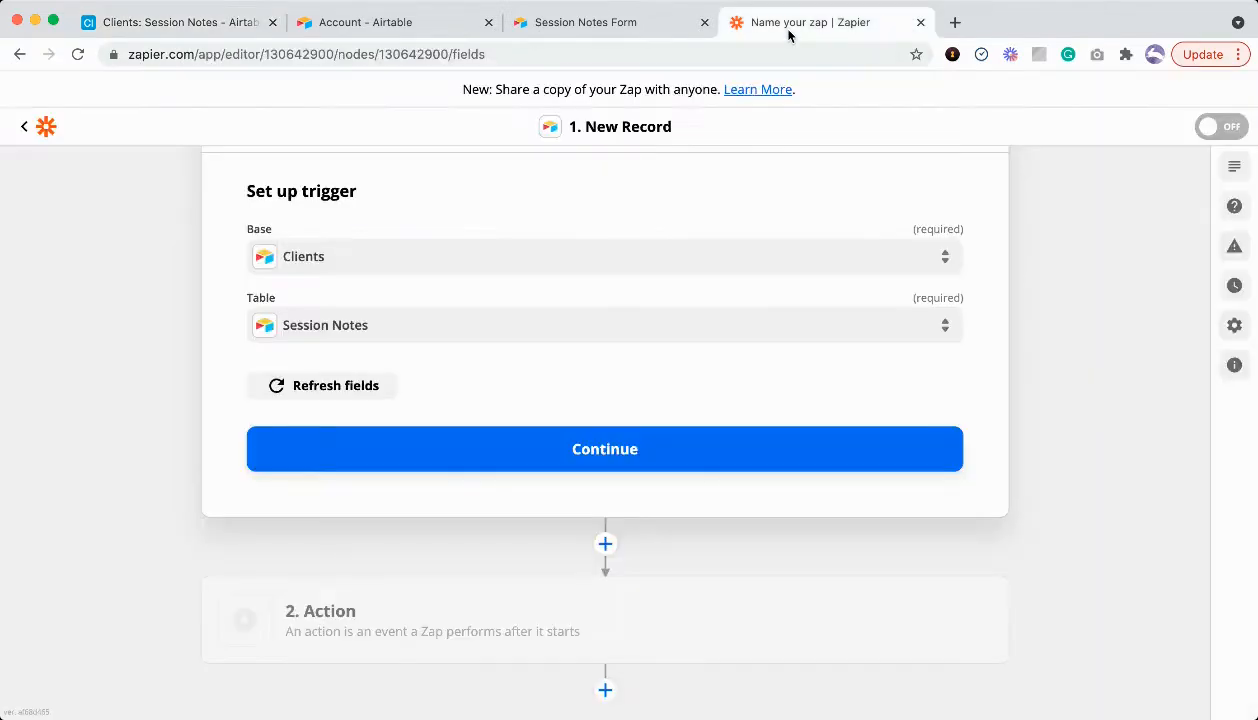
pyautogui.click(616, 453)
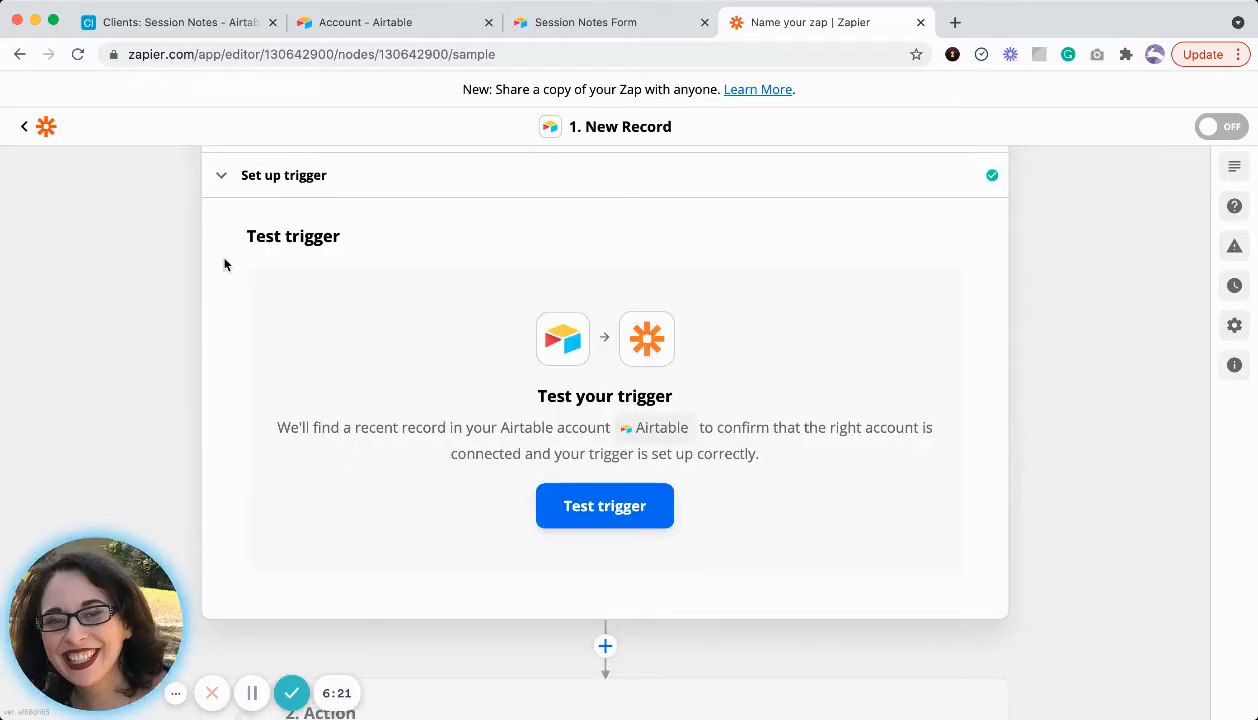
# Test the trigger and compare the sample record's fields with the Session Notes grid in Airtable.
pyautogui.click(616, 522)
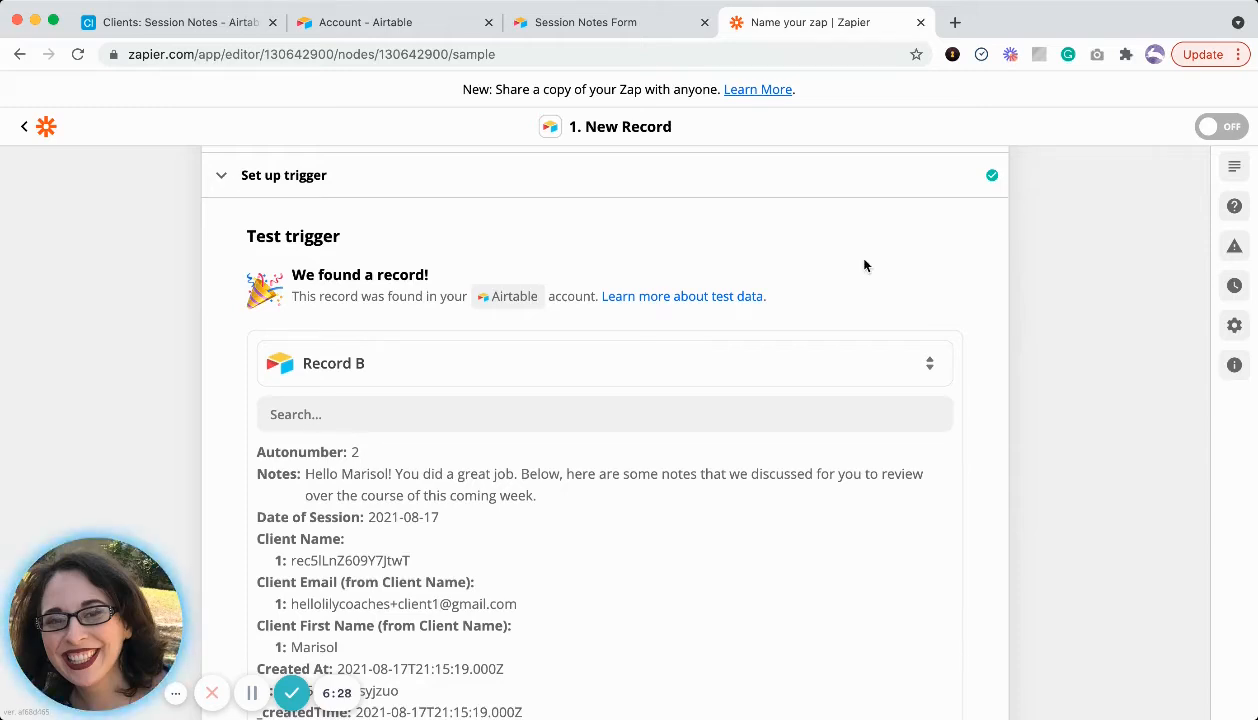
pyautogui.scroll(-1, 508, 178)
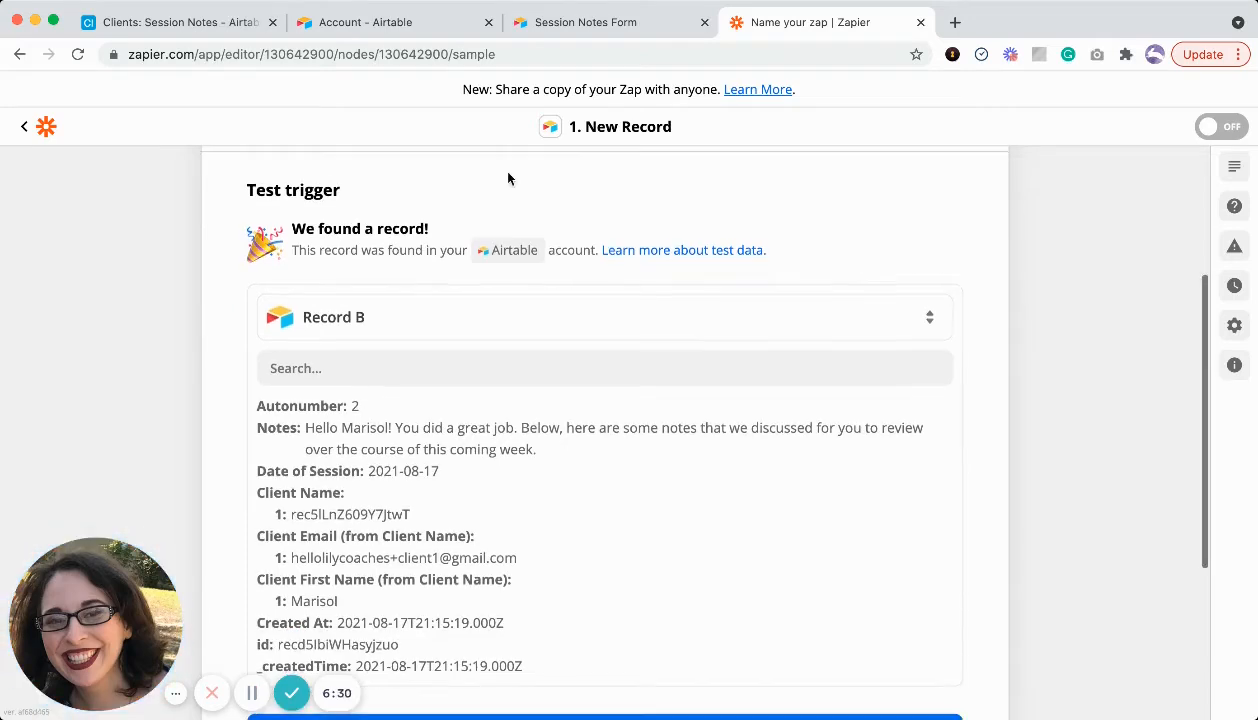
pyautogui.click(180, 24)
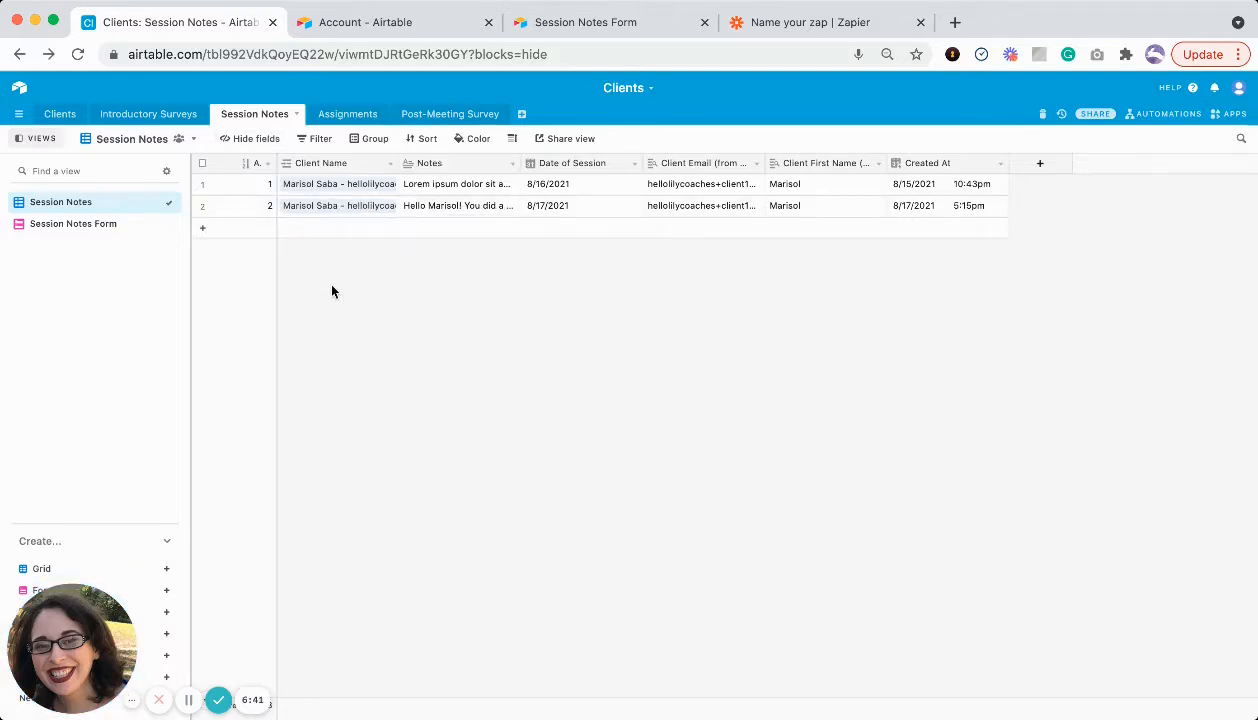
pyautogui.click(806, 24)
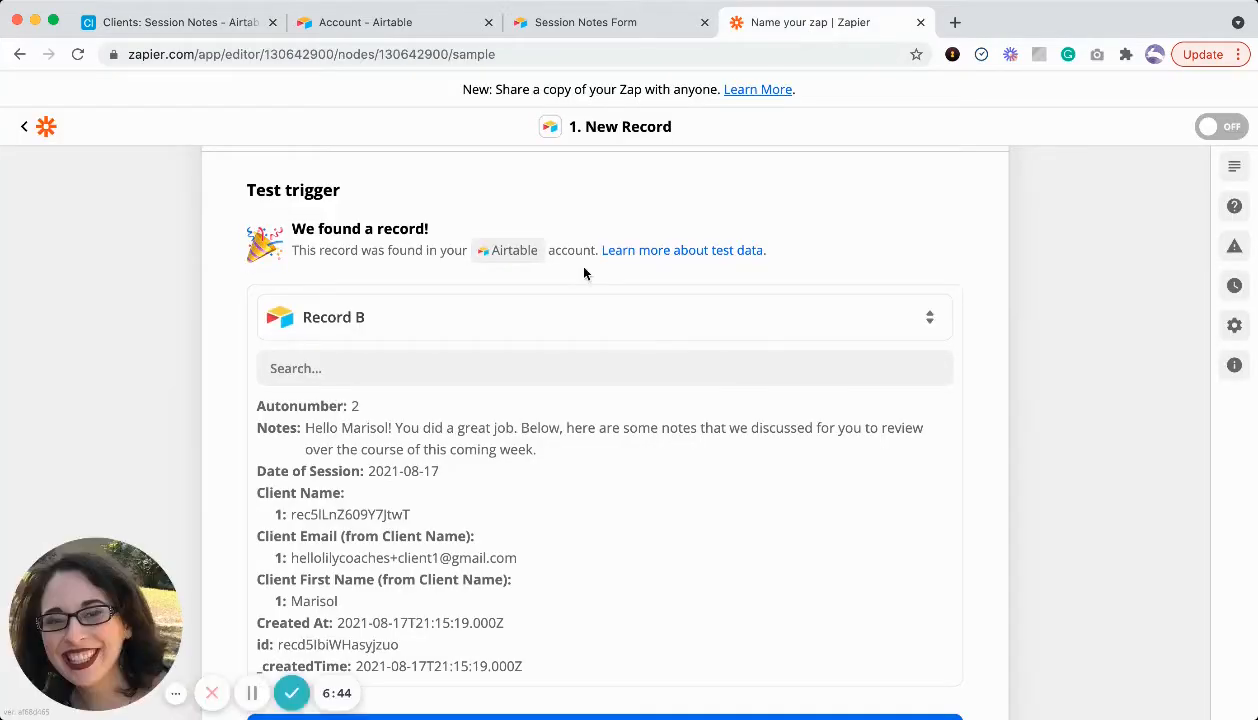
pyautogui.scroll(-3, 567, 390)
pyautogui.scroll(-3, 562, 416)
pyautogui.scroll(2, 560, 330)
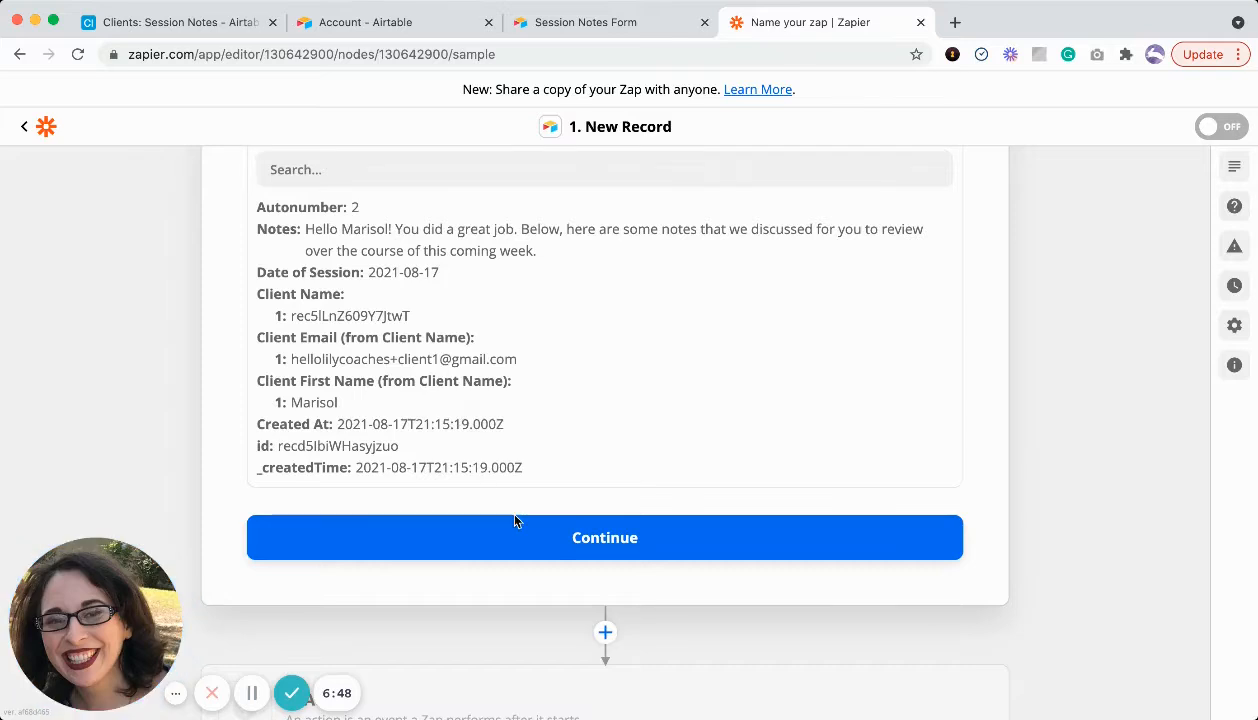
# Accept the trigger test and set the Zap's action to Gmail with the Send Email event.
pyautogui.click(462, 537)
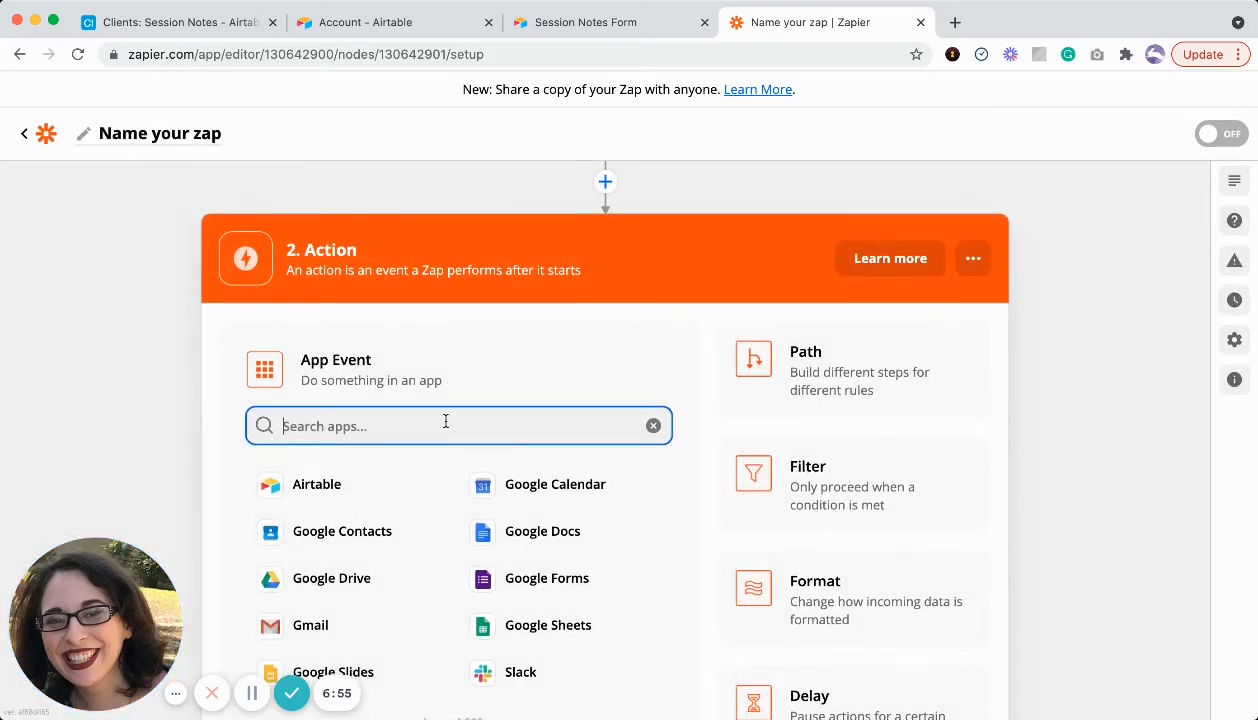
pyautogui.scroll(1, 534, 319)
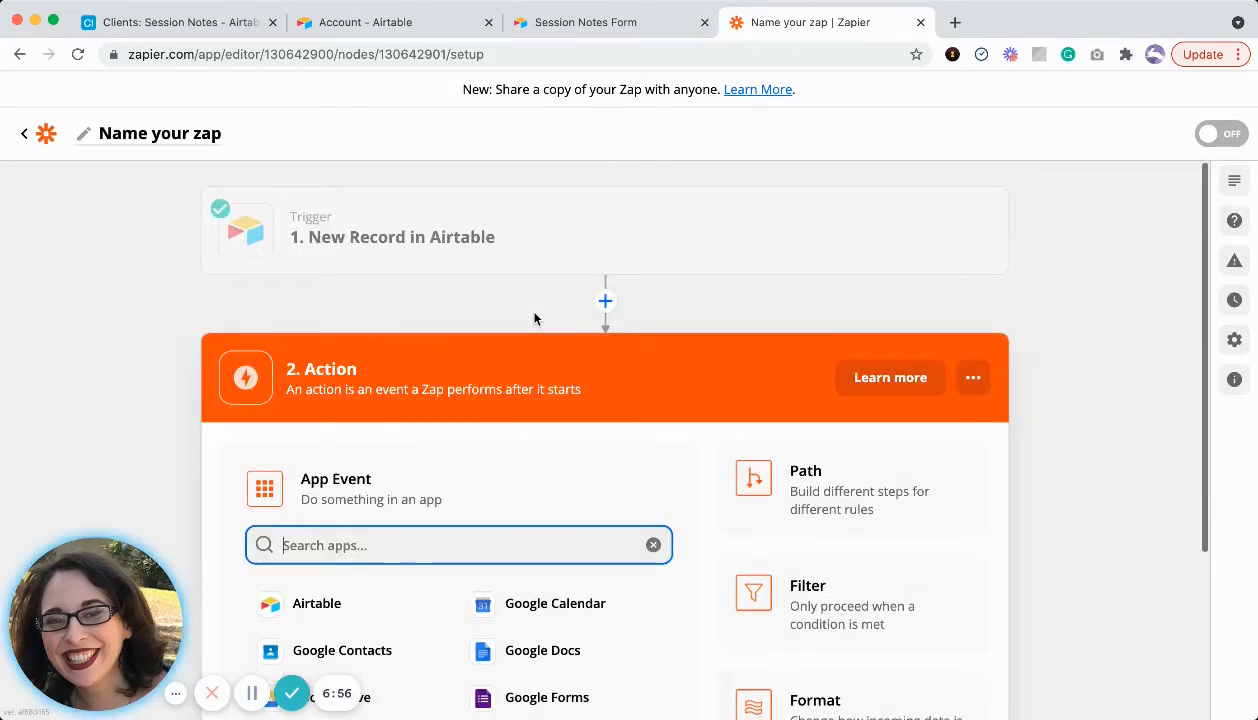
pyautogui.scroll(-1, 534, 316)
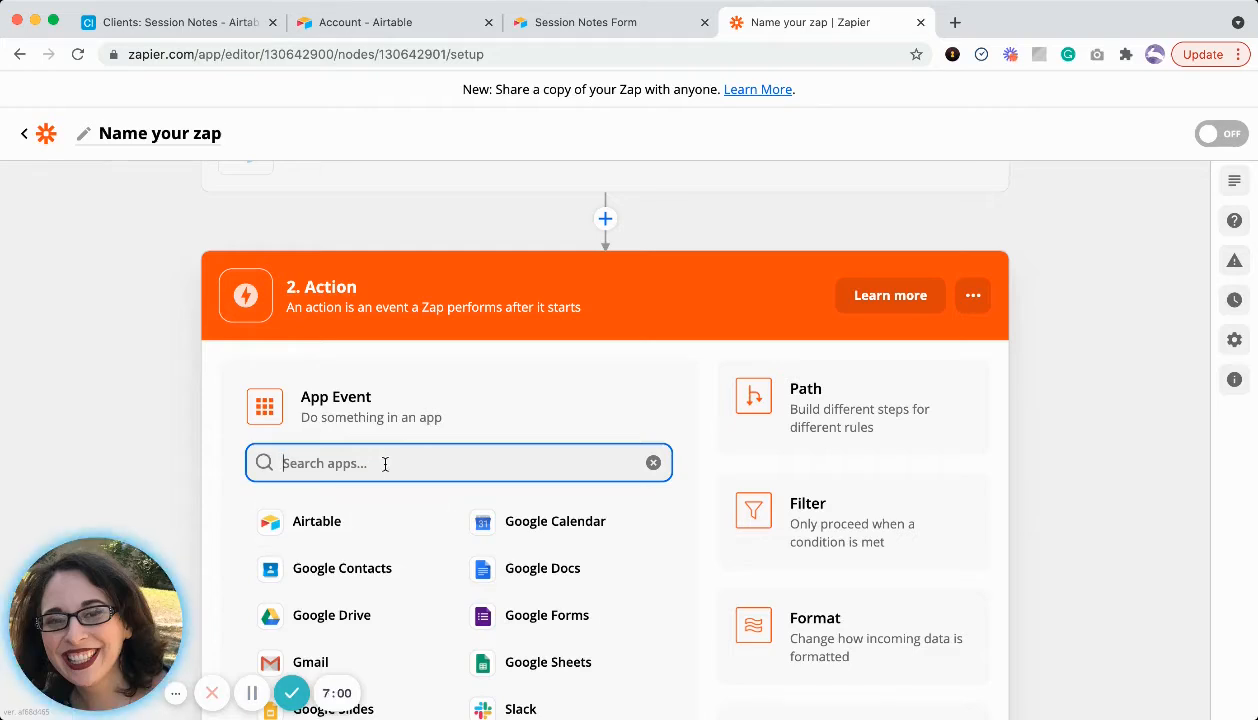
pyautogui.scroll(-1, 385, 464)
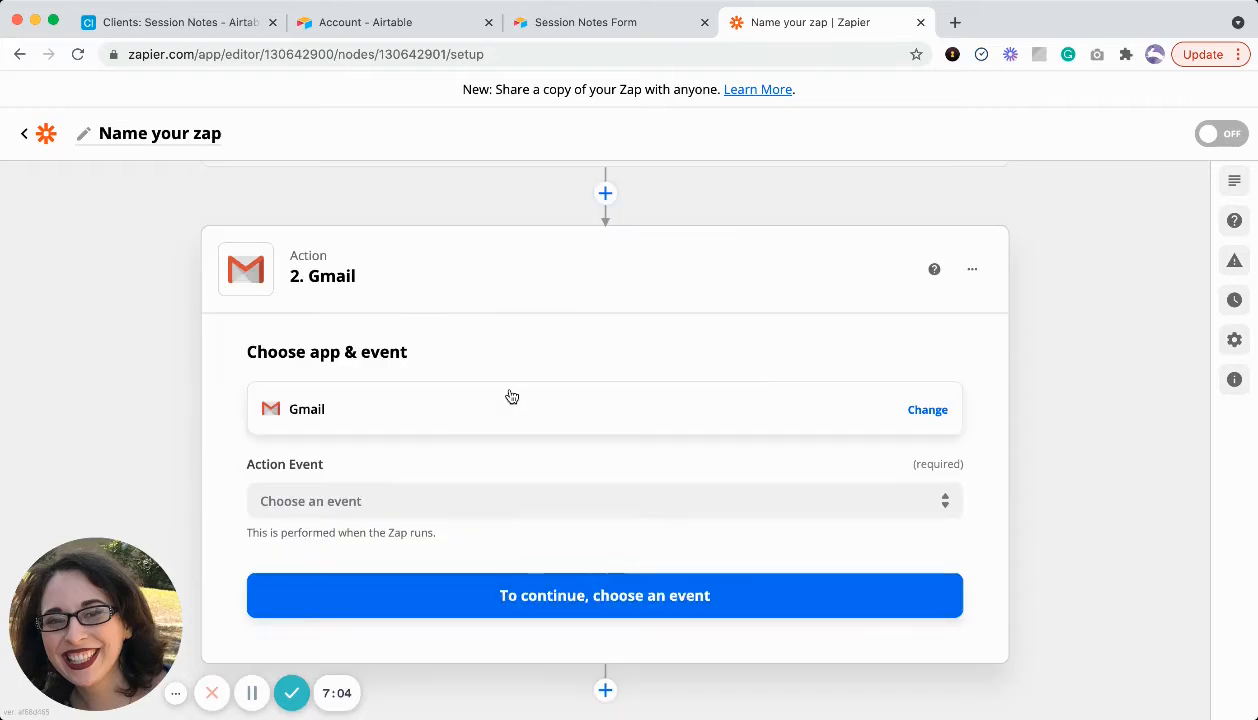
pyautogui.click(486, 499)
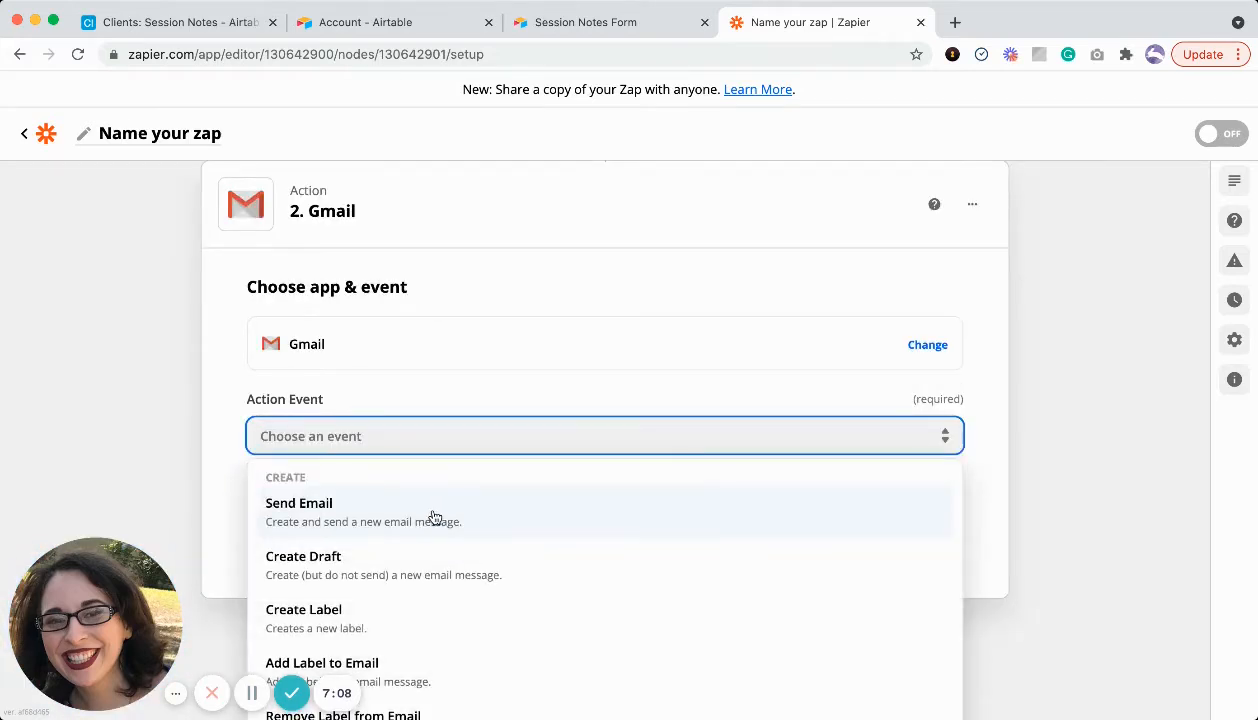
pyautogui.press('Return')
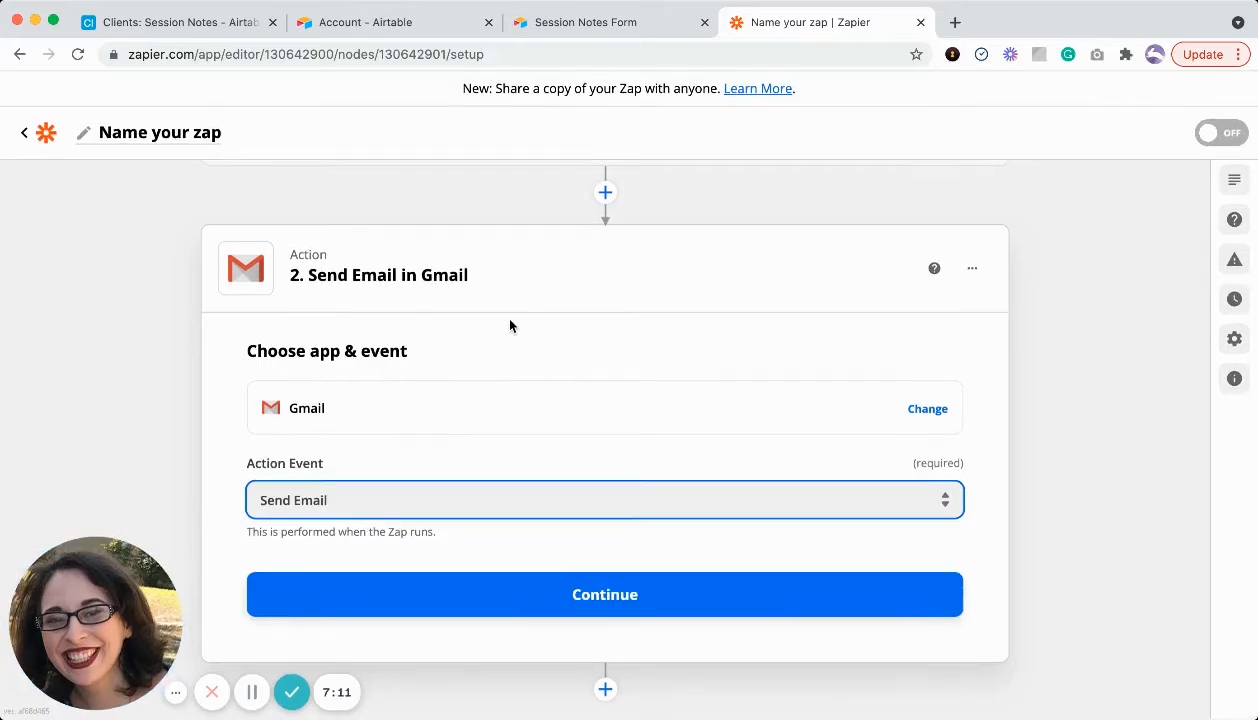
# Accept the Send Email event and connect the Gmail account to the action.
pyautogui.click(507, 600)
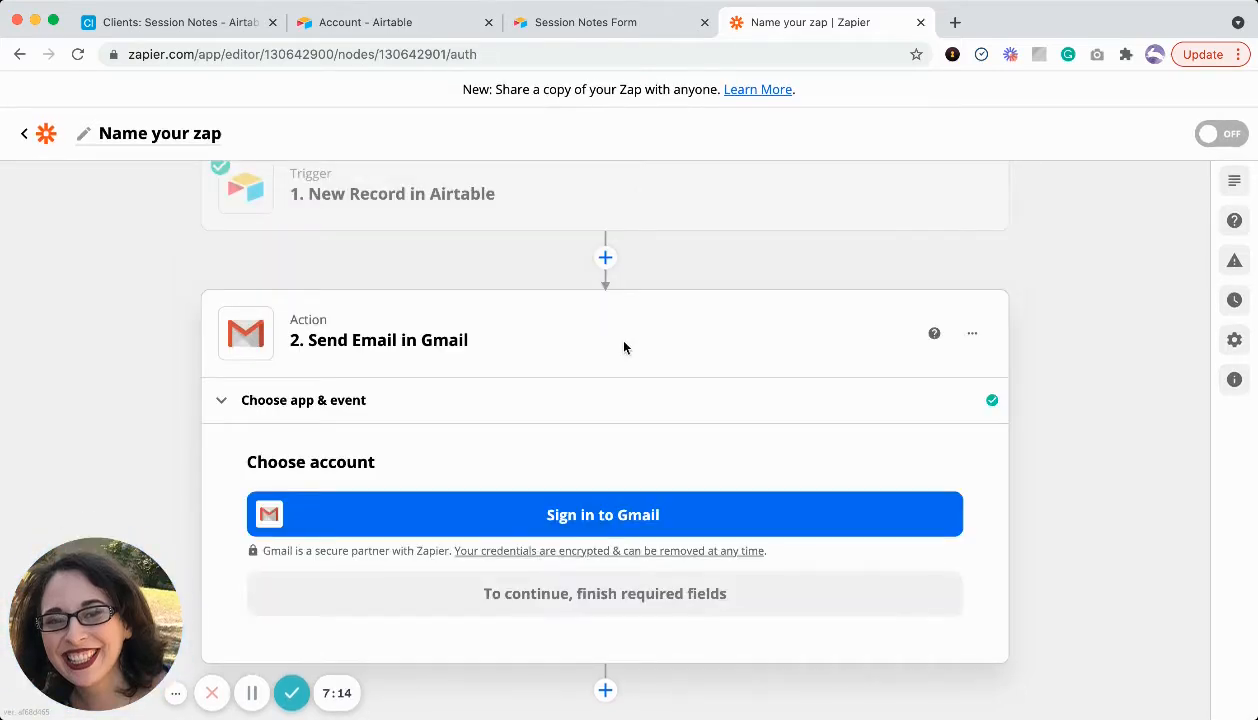
pyautogui.click(533, 520)
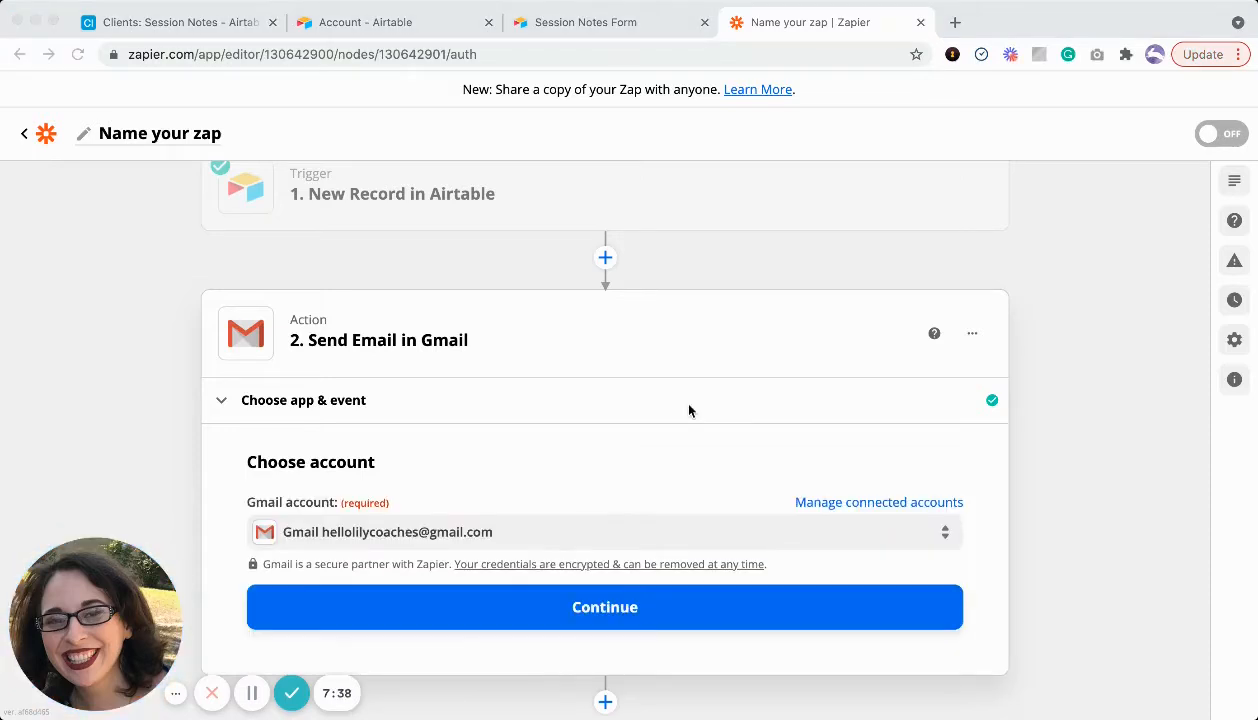
pyautogui.click(602, 612)
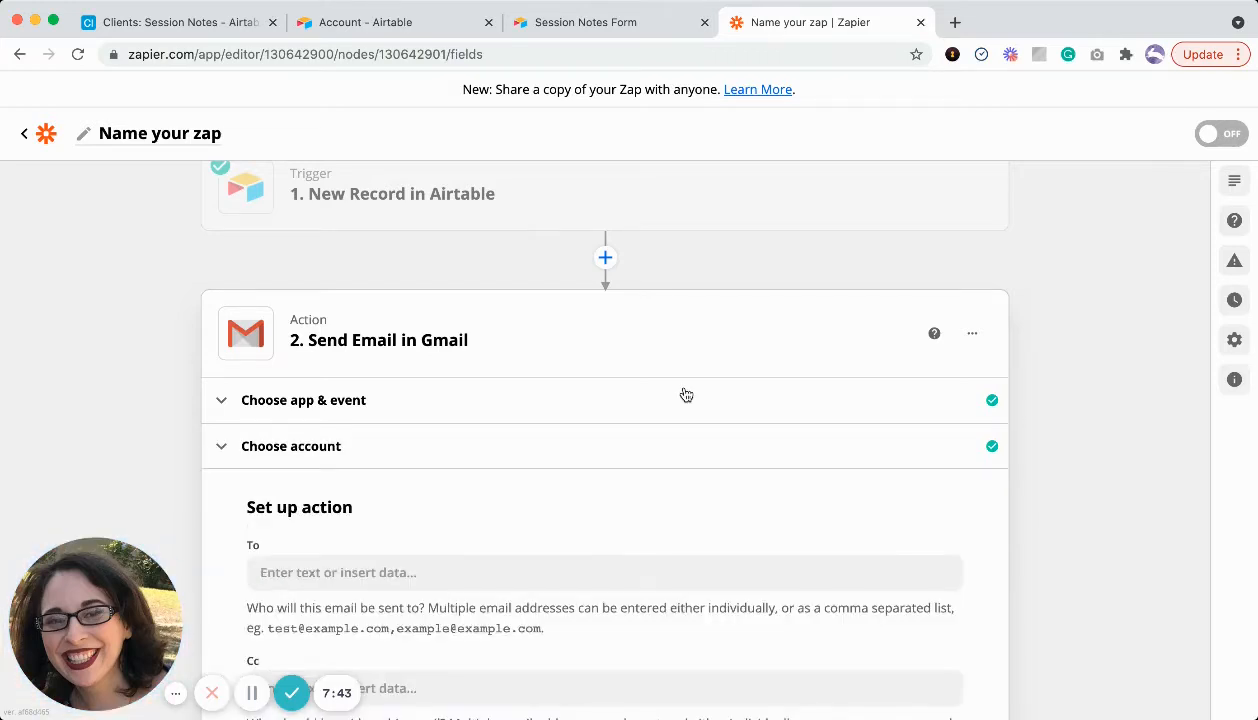
# Map the email's To field to Client Email (from Client Name) from the Airtable record.
pyautogui.scroll(-3, 686, 395)
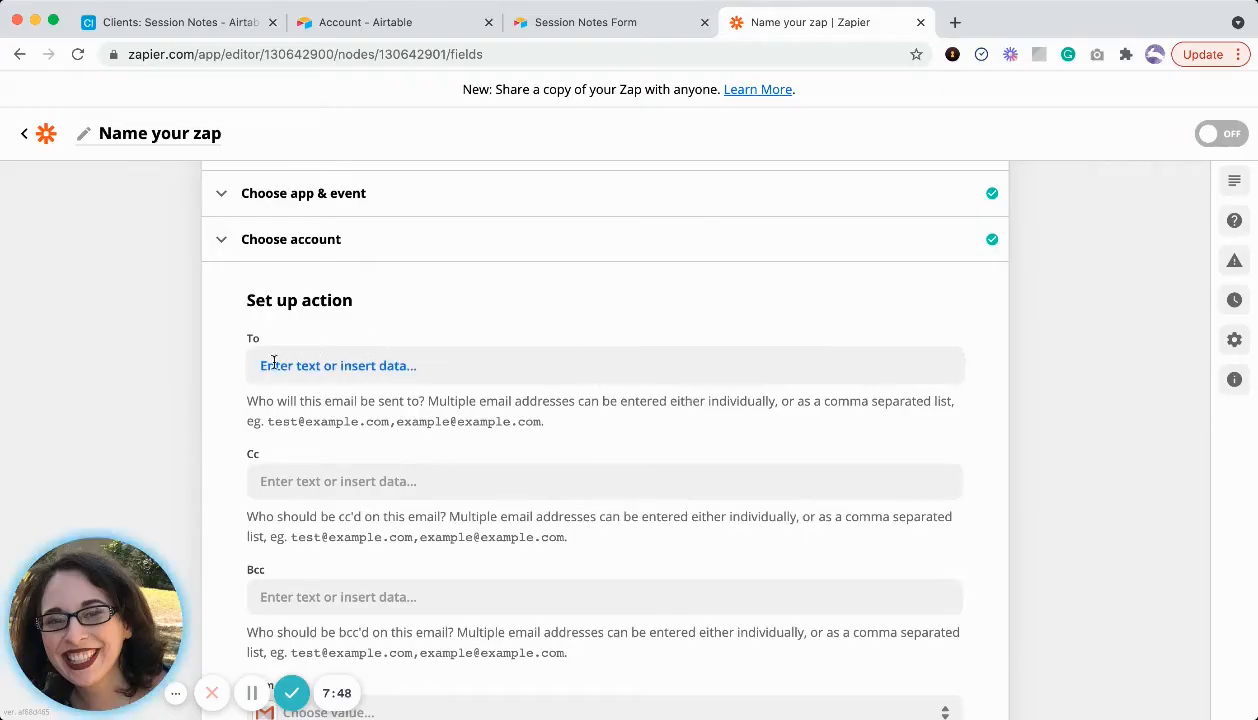
pyautogui.click(441, 367)
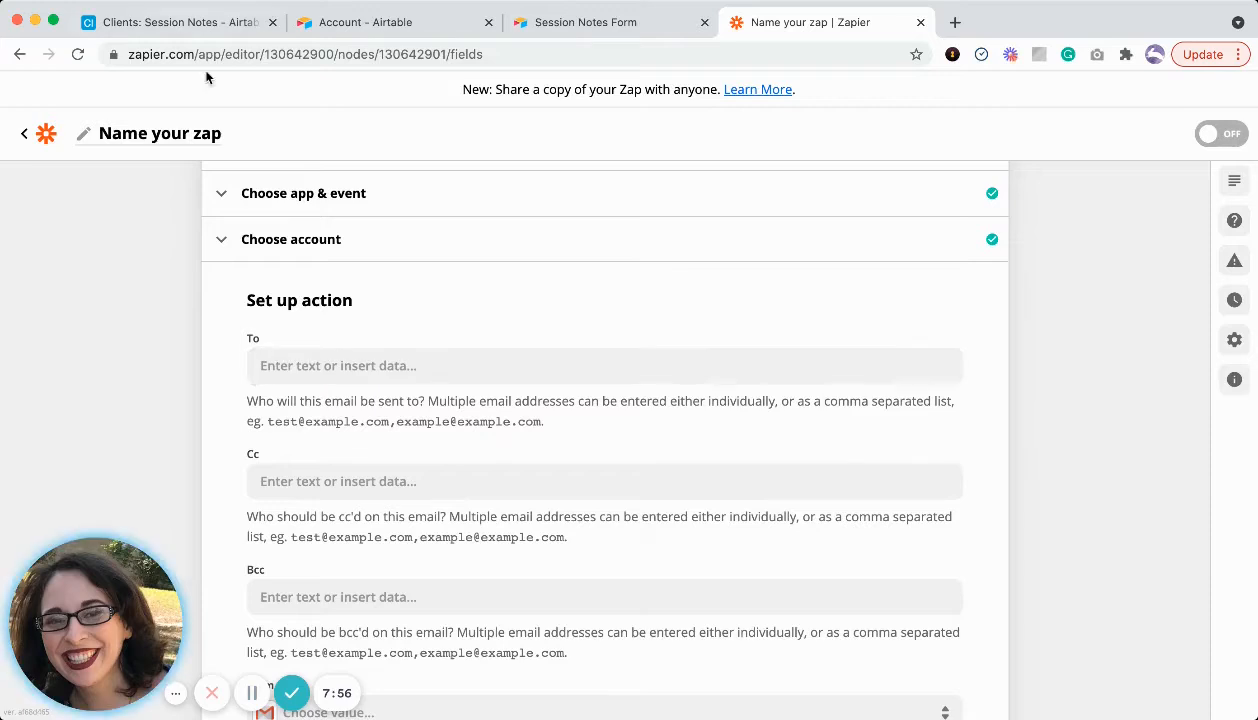
pyautogui.click(435, 364)
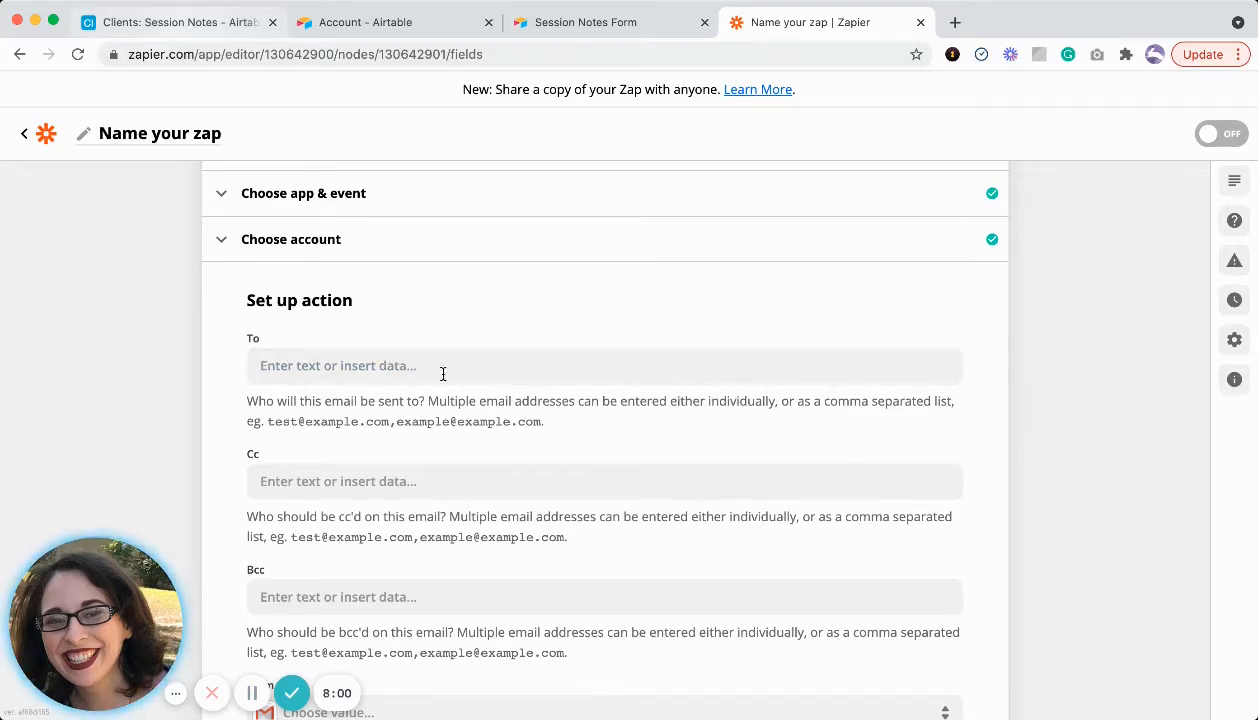
pyautogui.click(474, 366)
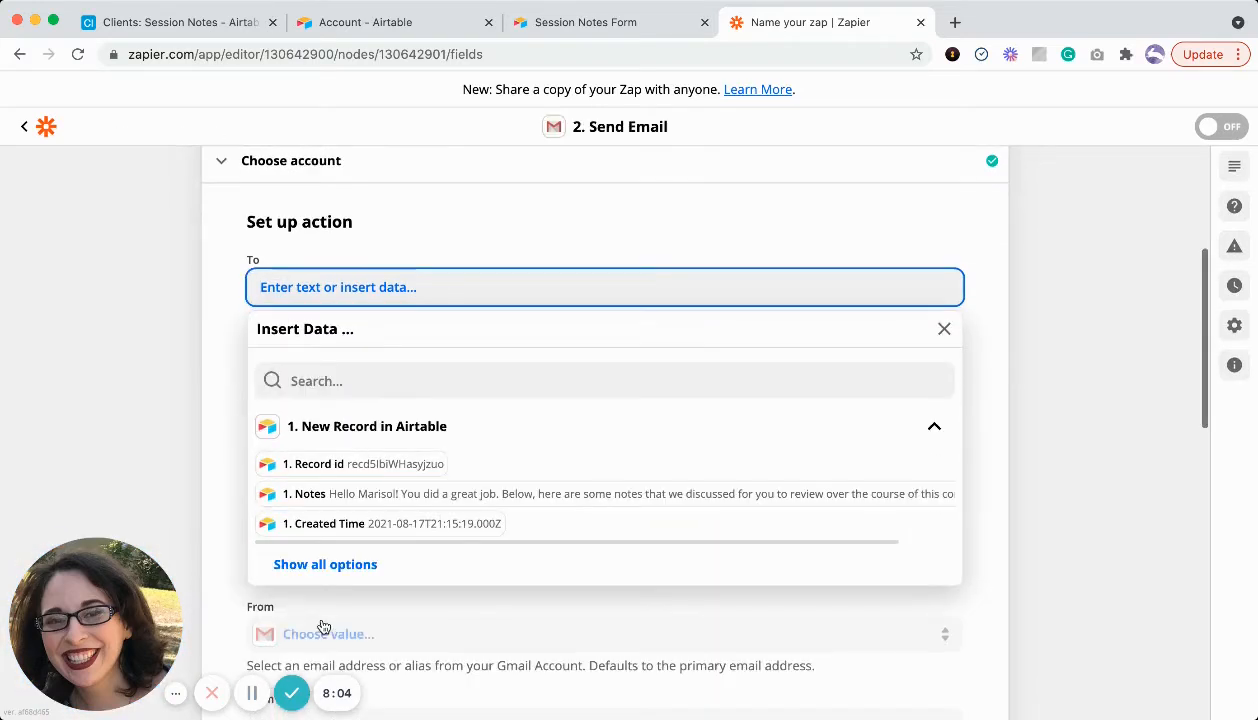
pyautogui.click(317, 566)
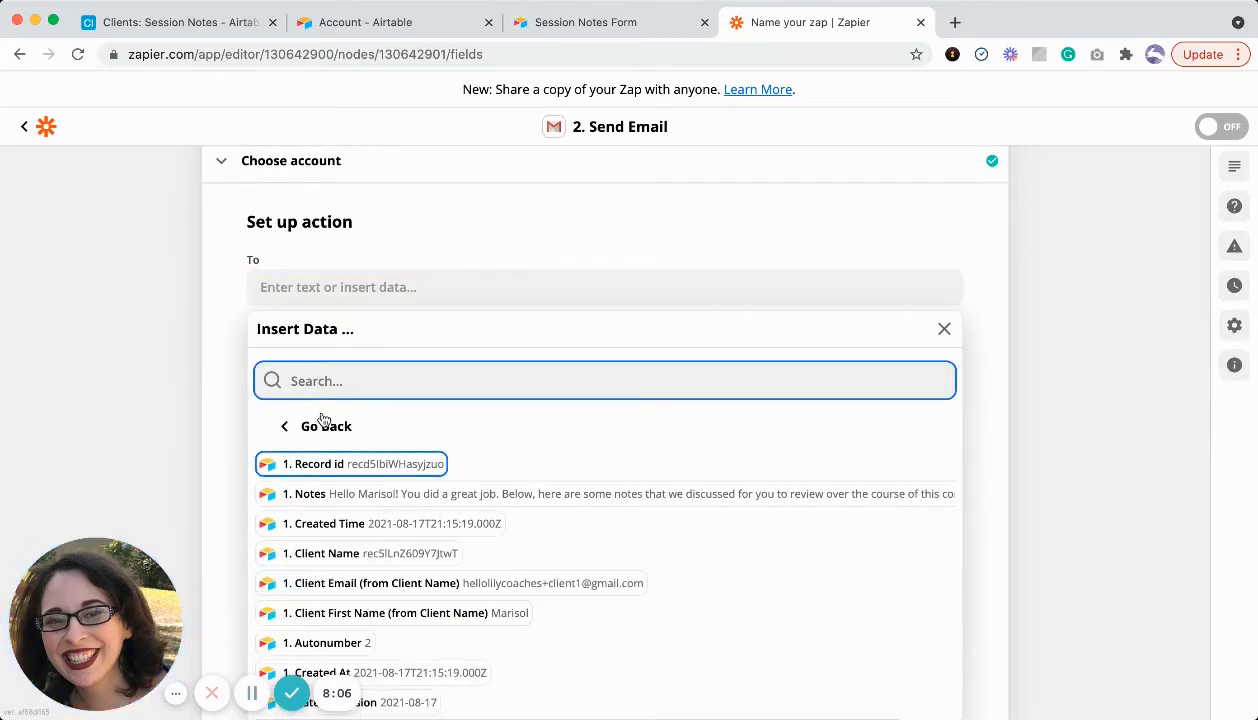
pyautogui.scroll(-2, 317, 416)
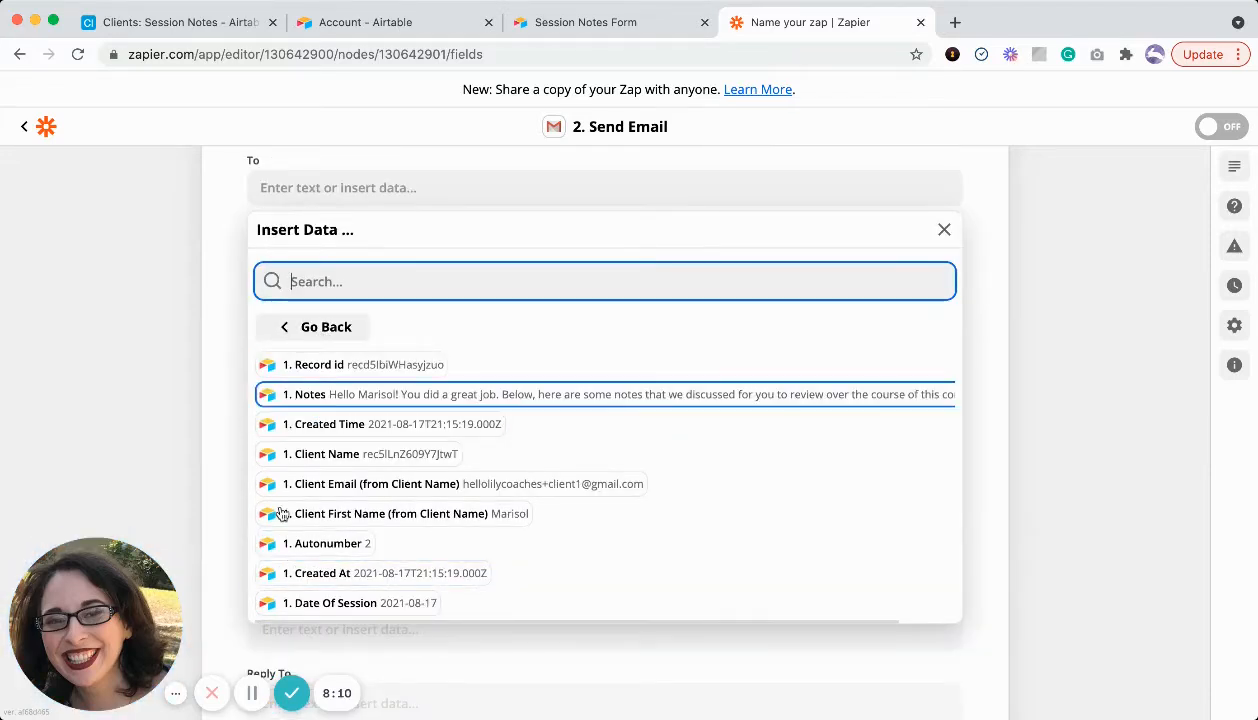
pyautogui.click(373, 485)
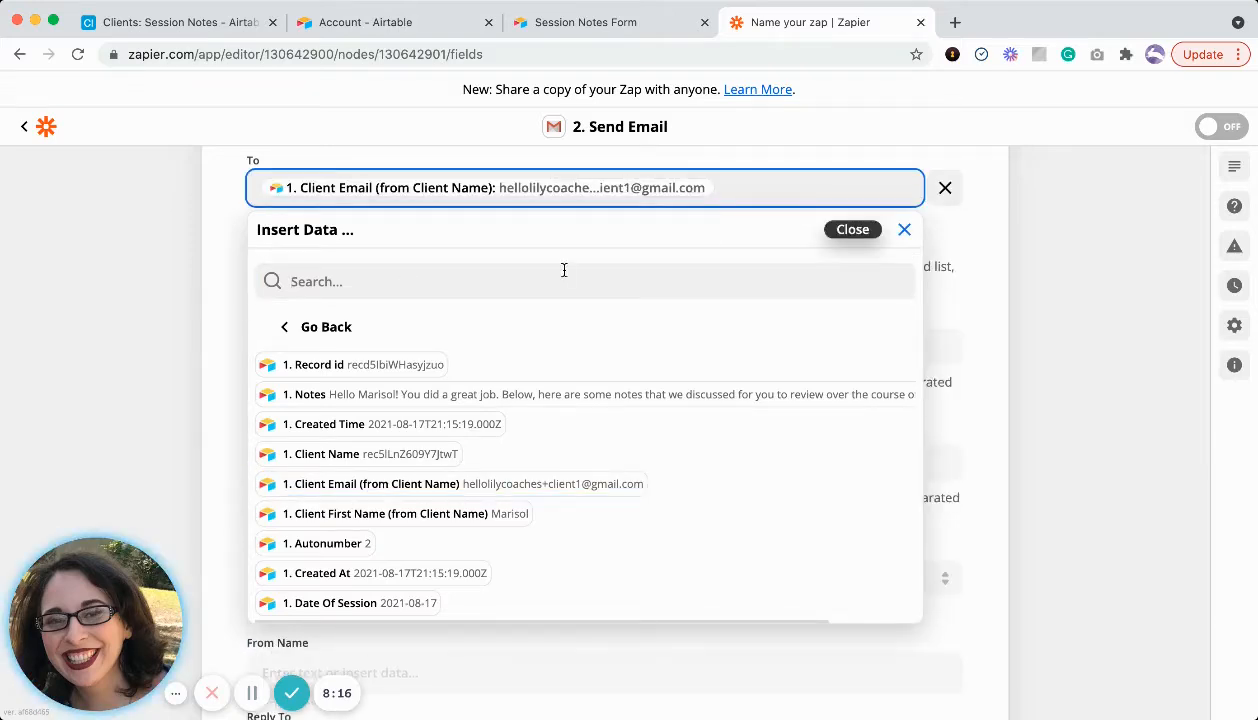
# Finish the To field and set the email's From field to the connected Gmail address.
pyautogui.click(905, 232)
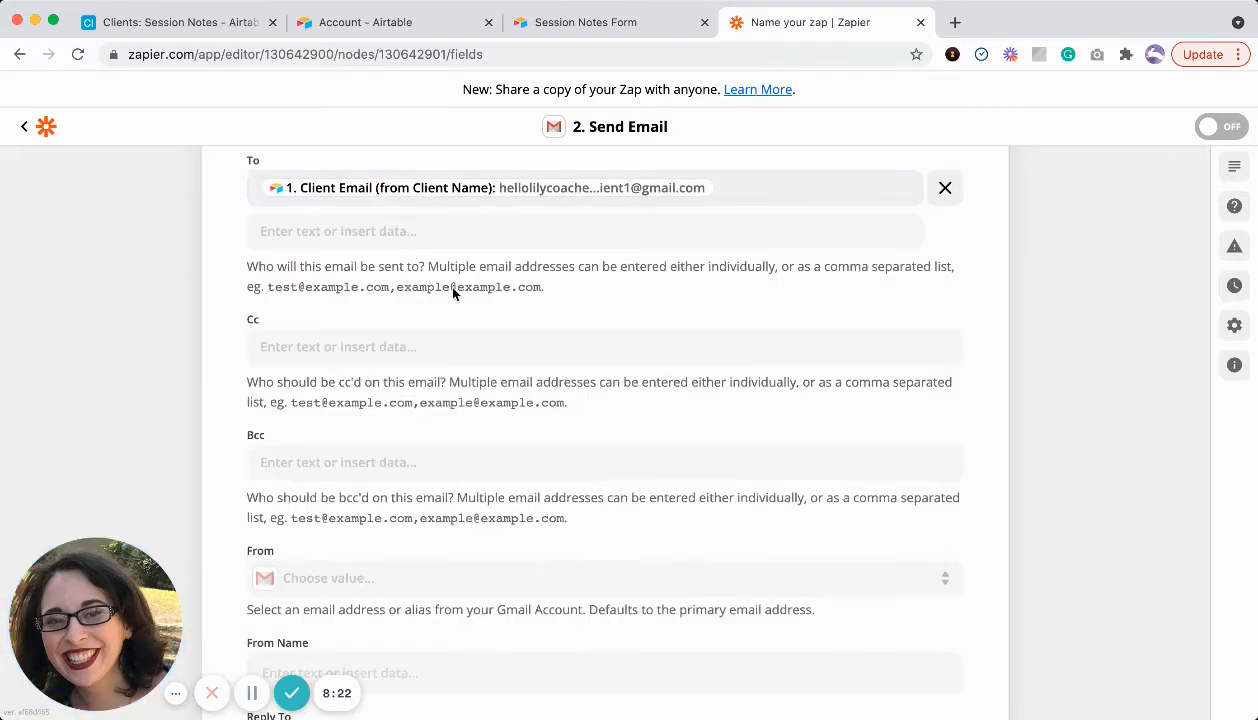
pyautogui.scroll(-5, 420, 430)
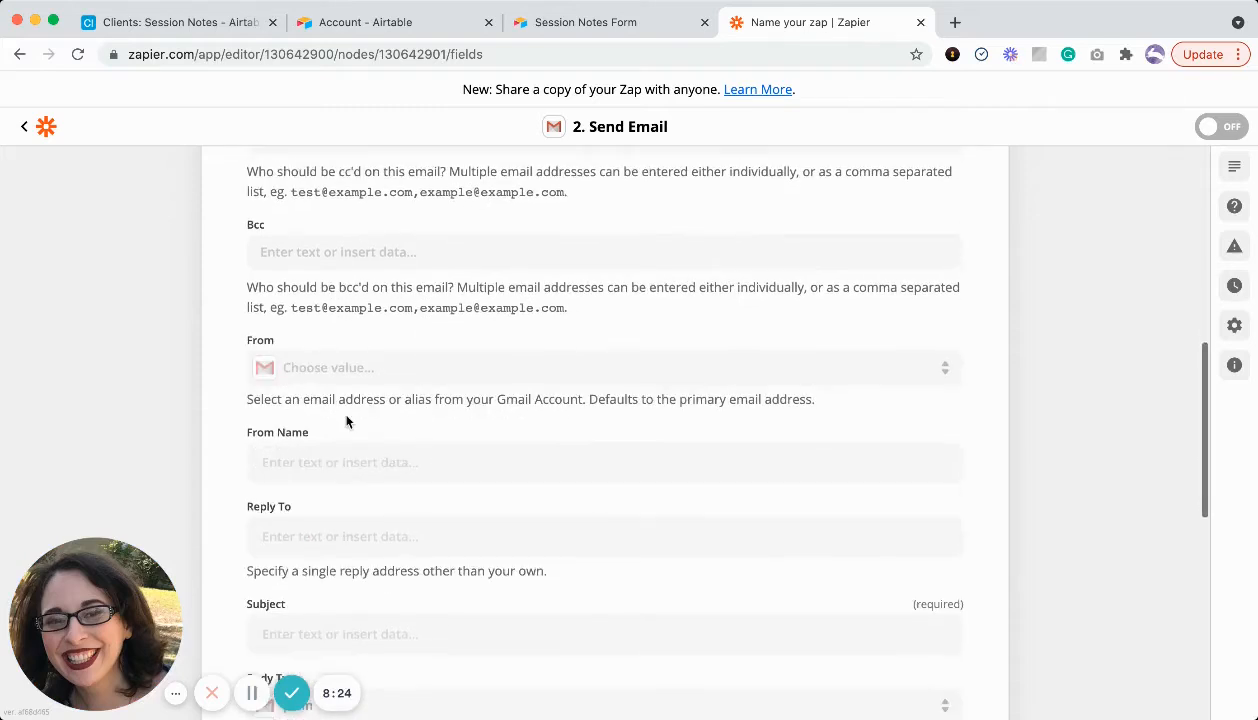
pyautogui.click(305, 372)
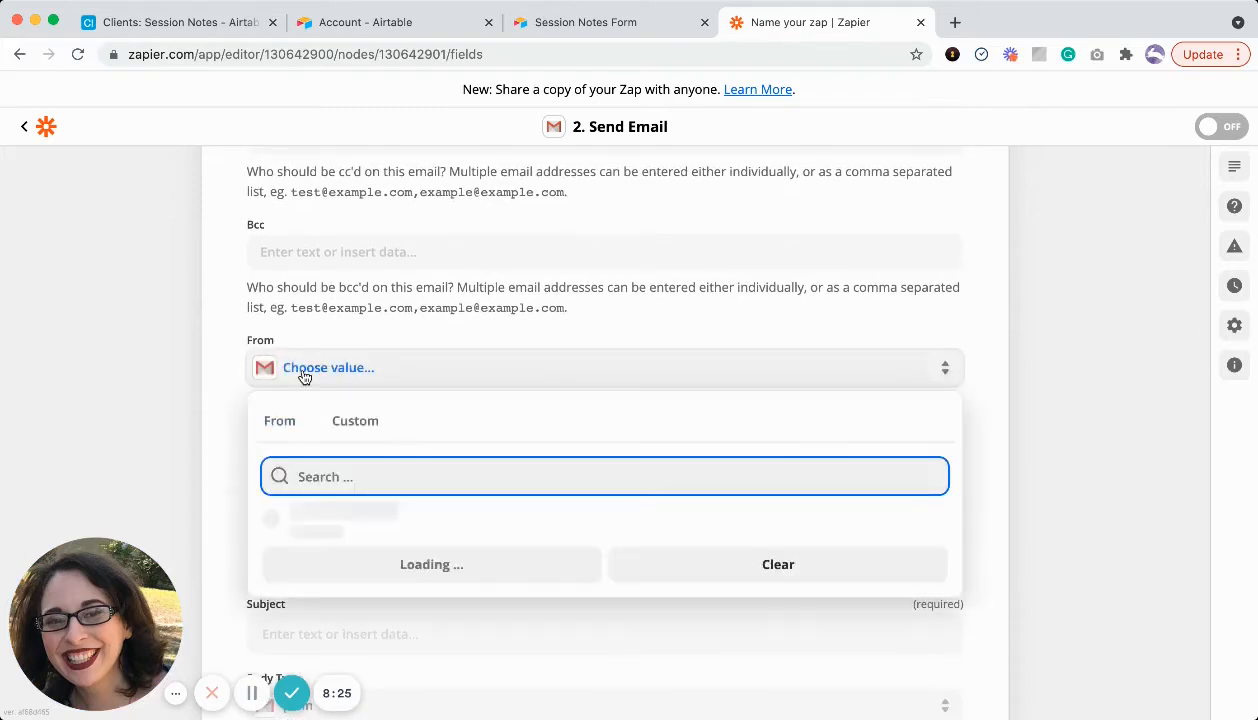
pyautogui.click(326, 530)
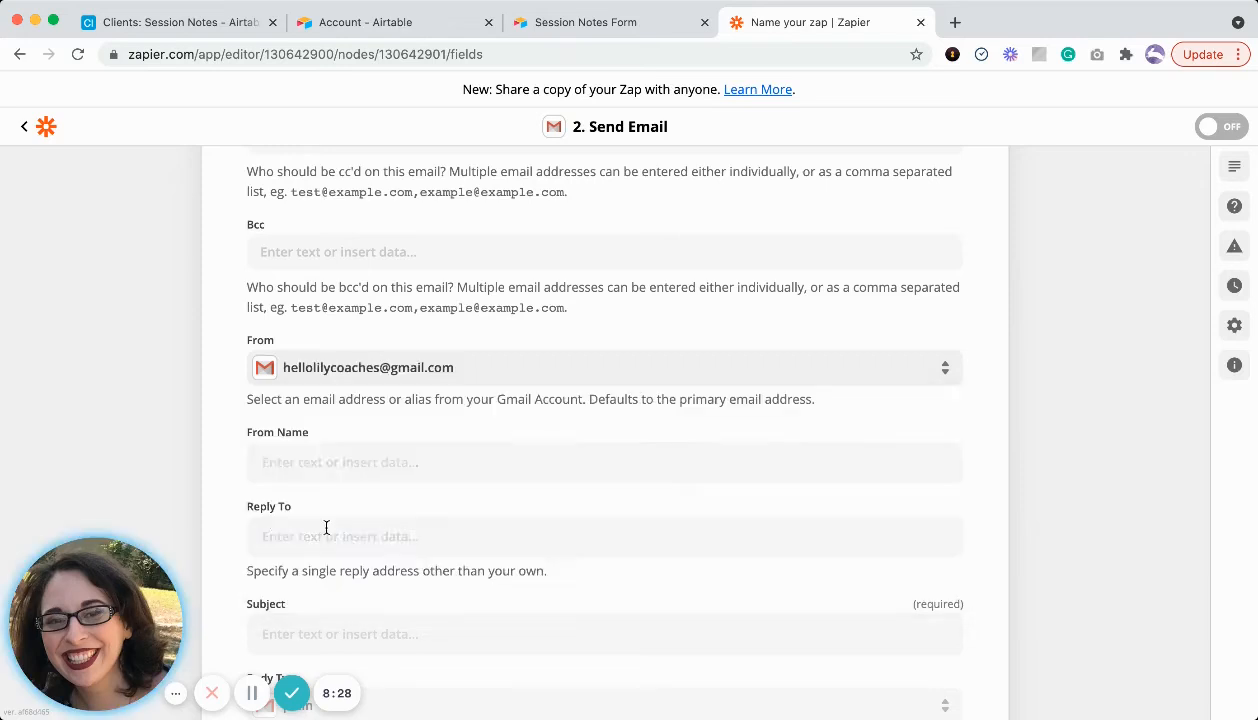
# Start the email's Subject with the text "Here's a copy of our meeting notes from".
pyautogui.scroll(-3, 1075, 383)
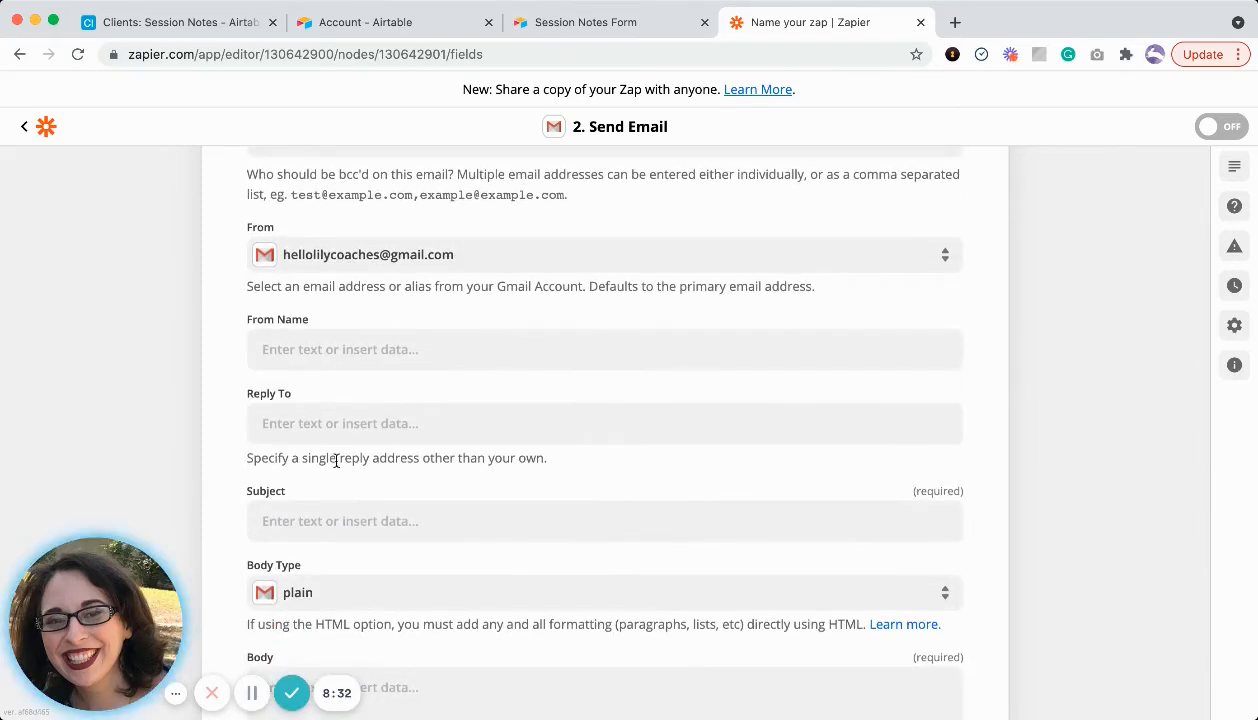
pyautogui.scroll(-2, 336, 461)
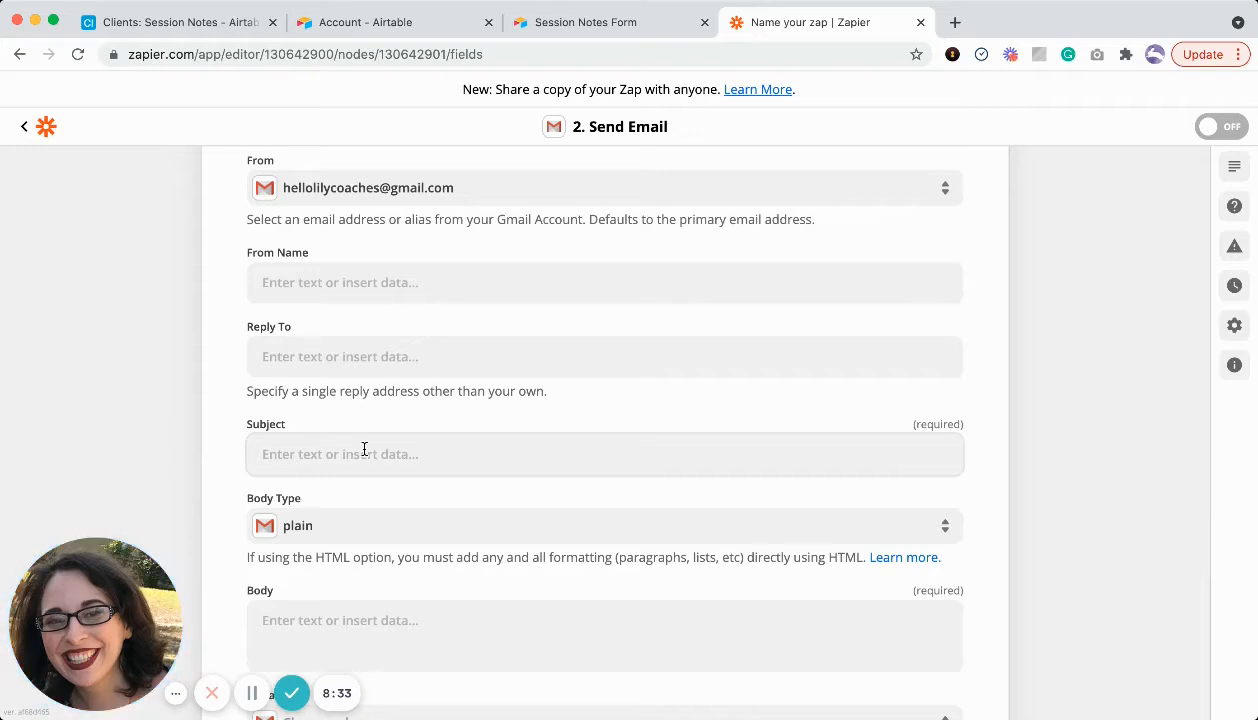
pyautogui.click(364, 451)
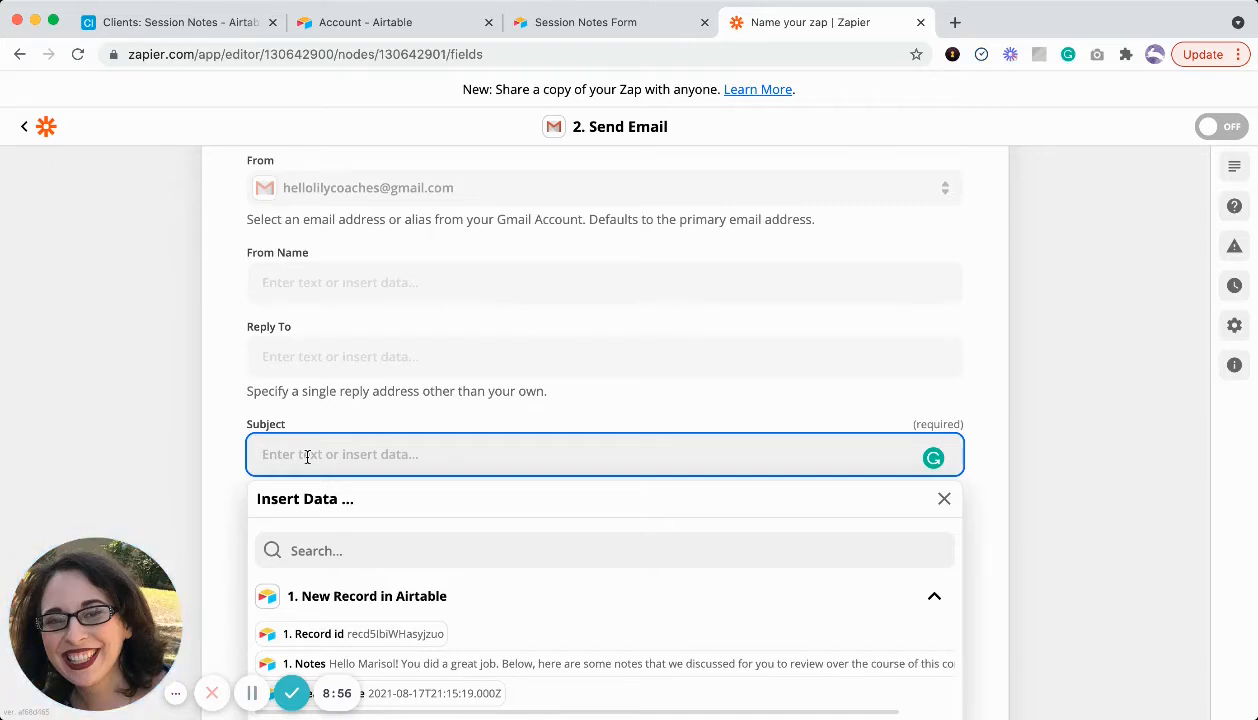
pyautogui.write("Here's a cop")
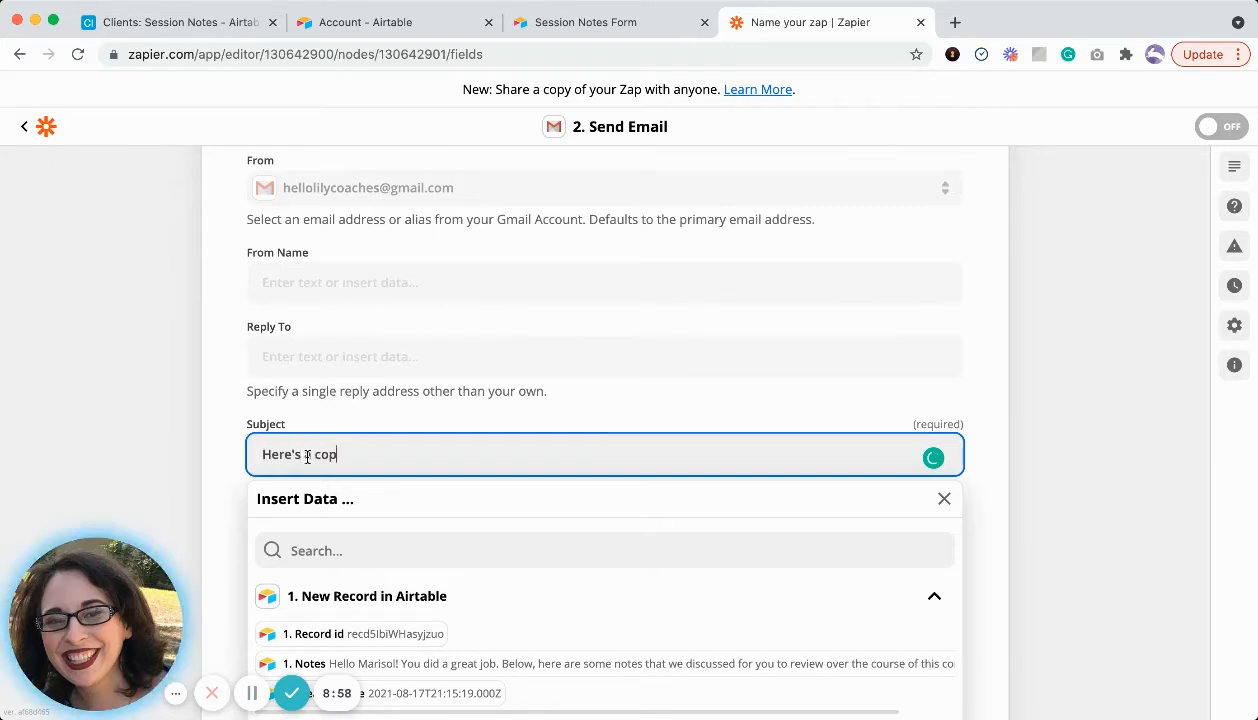
pyautogui.write('y of tour')
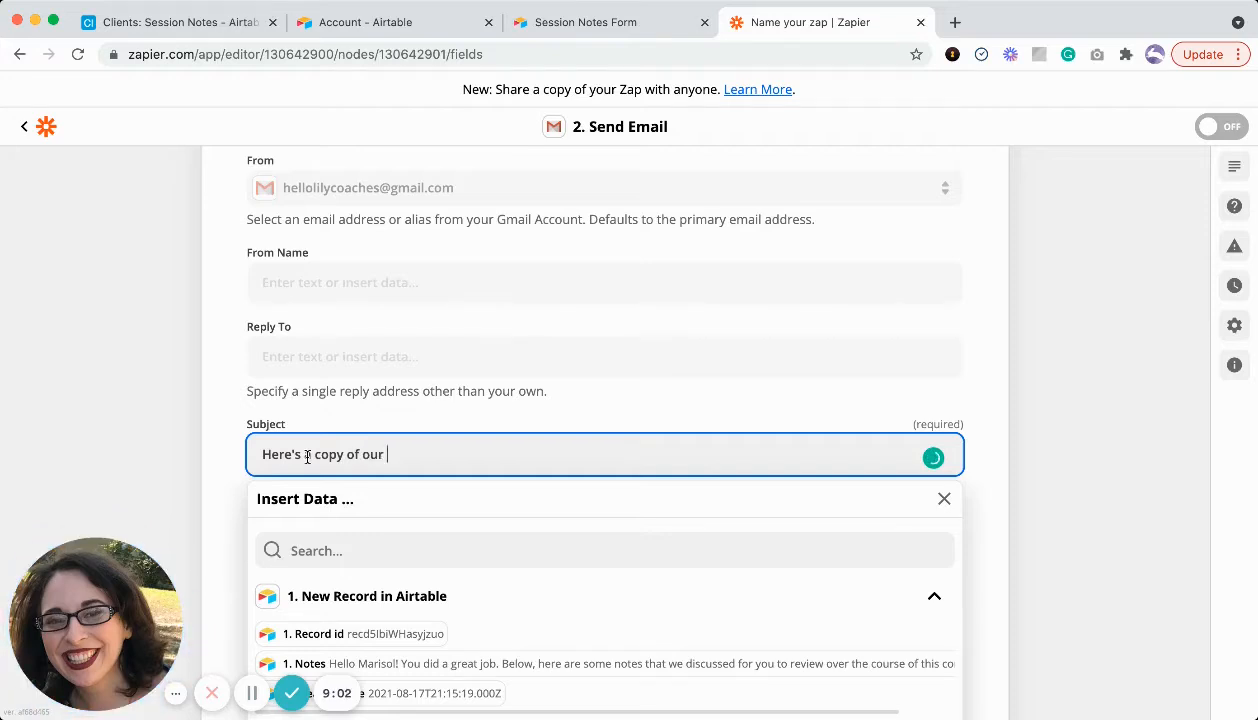
pyautogui.write(' meeting notes for')
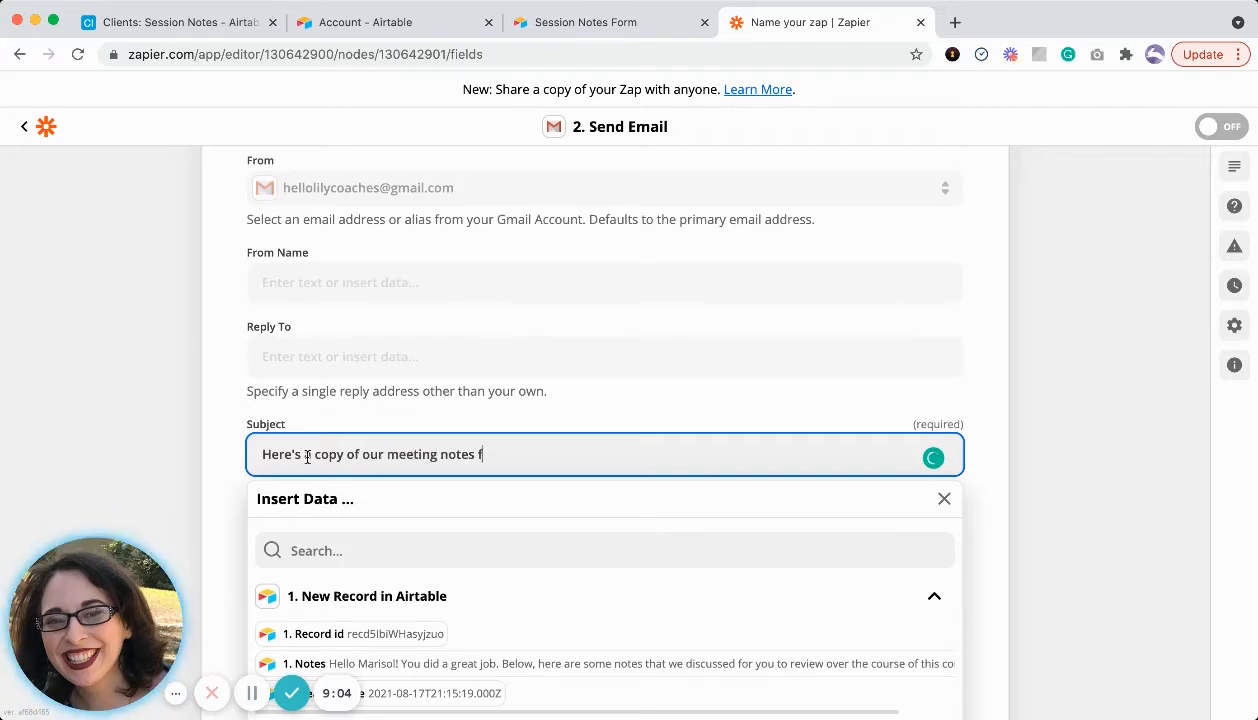
pyautogui.press('BackSpace')
pyautogui.press('BackSpace')
pyautogui.write('rom')
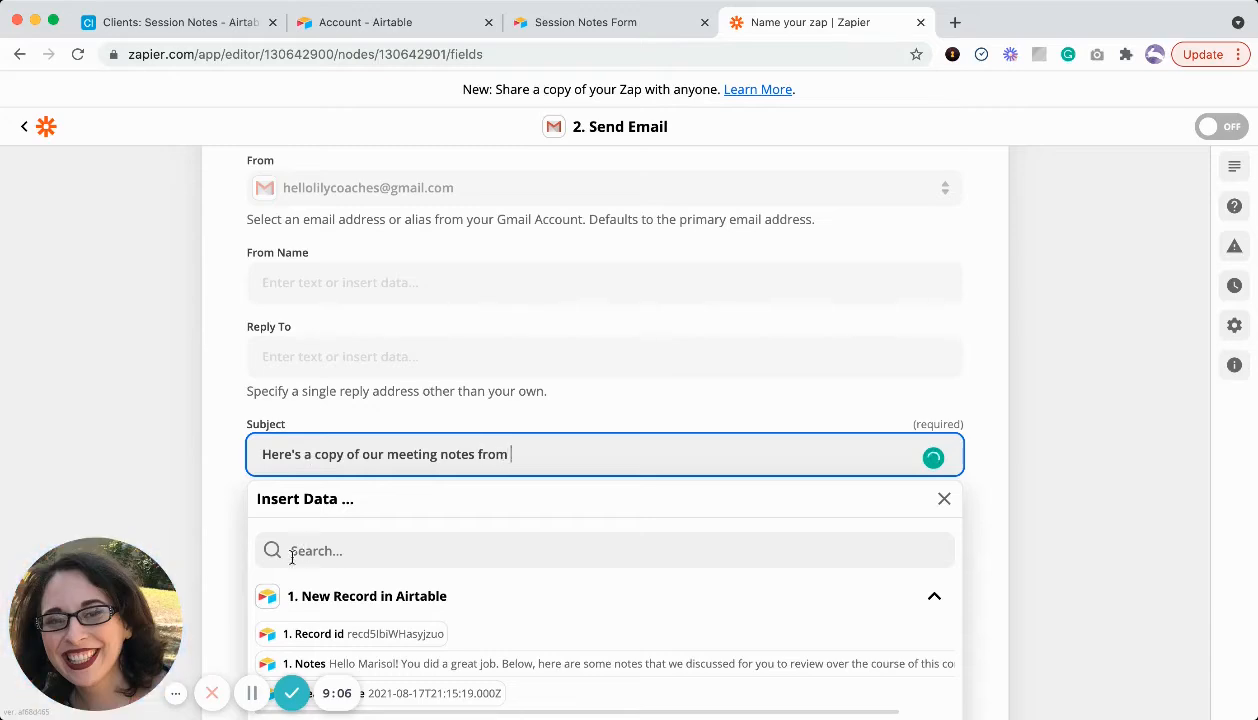
# Insert the Date Of Session field from the Airtable record at the end of the Subject.
pyautogui.scroll(-3, 202, 498)
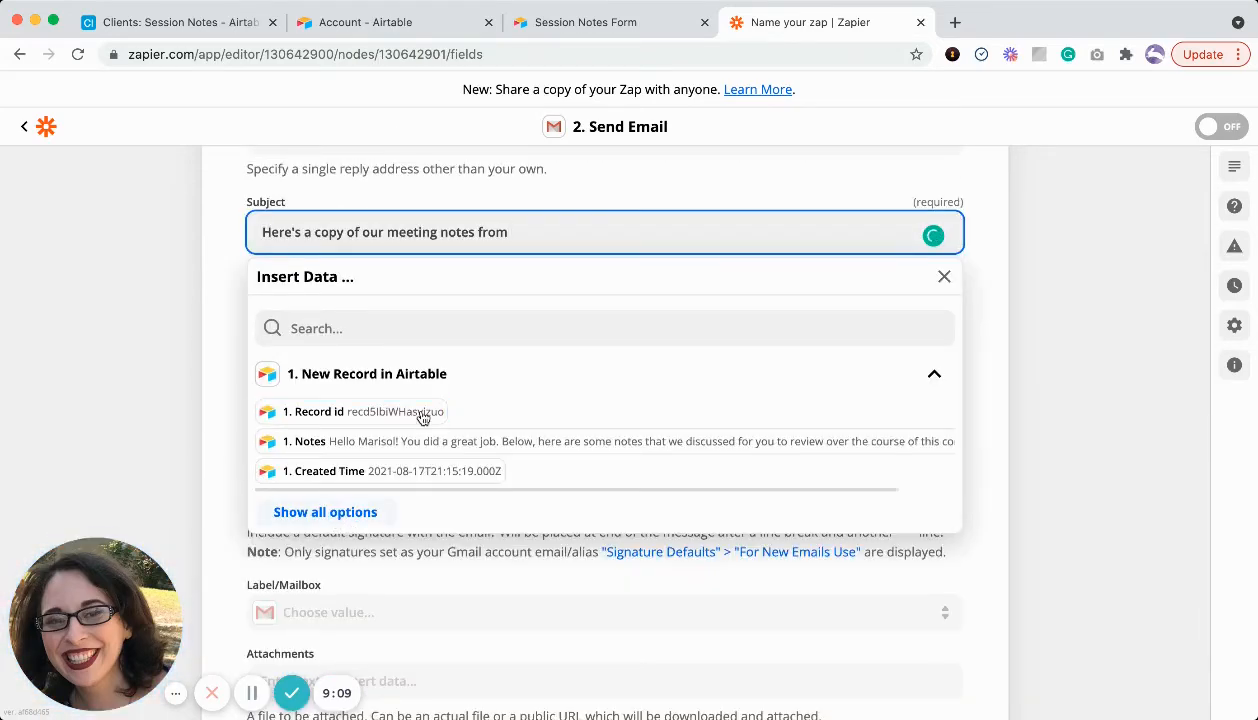
pyautogui.click(326, 512)
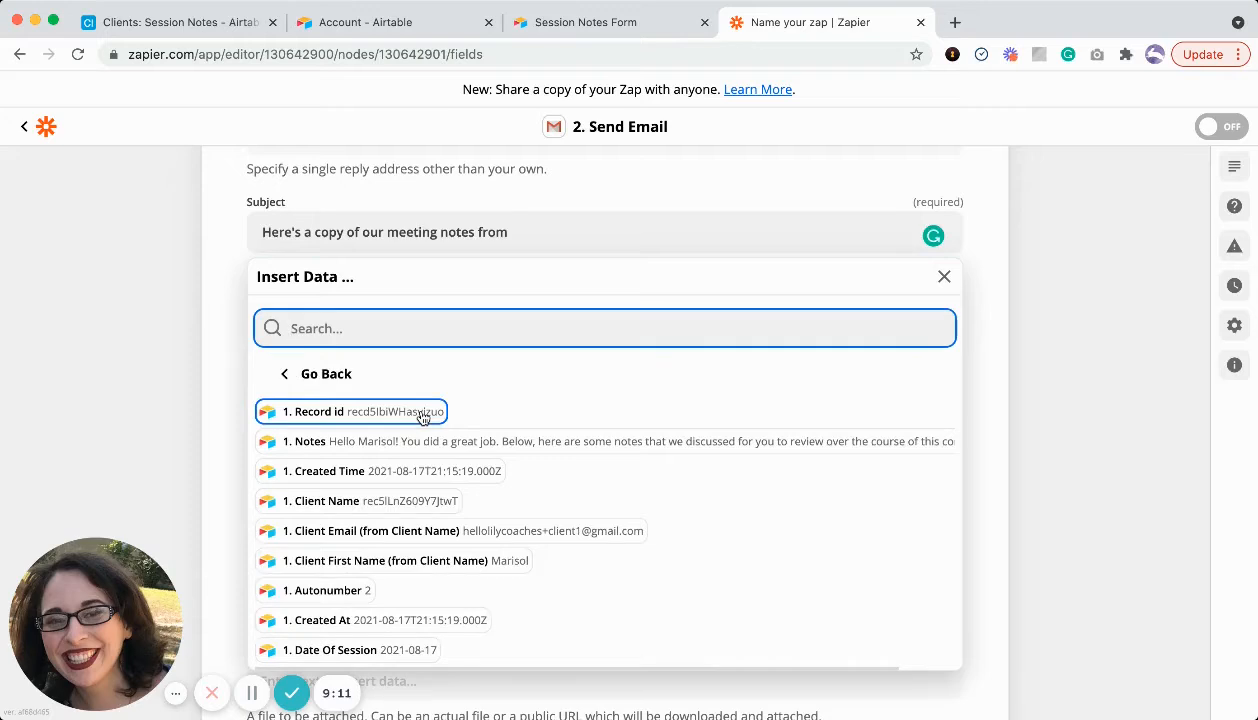
pyautogui.click(388, 651)
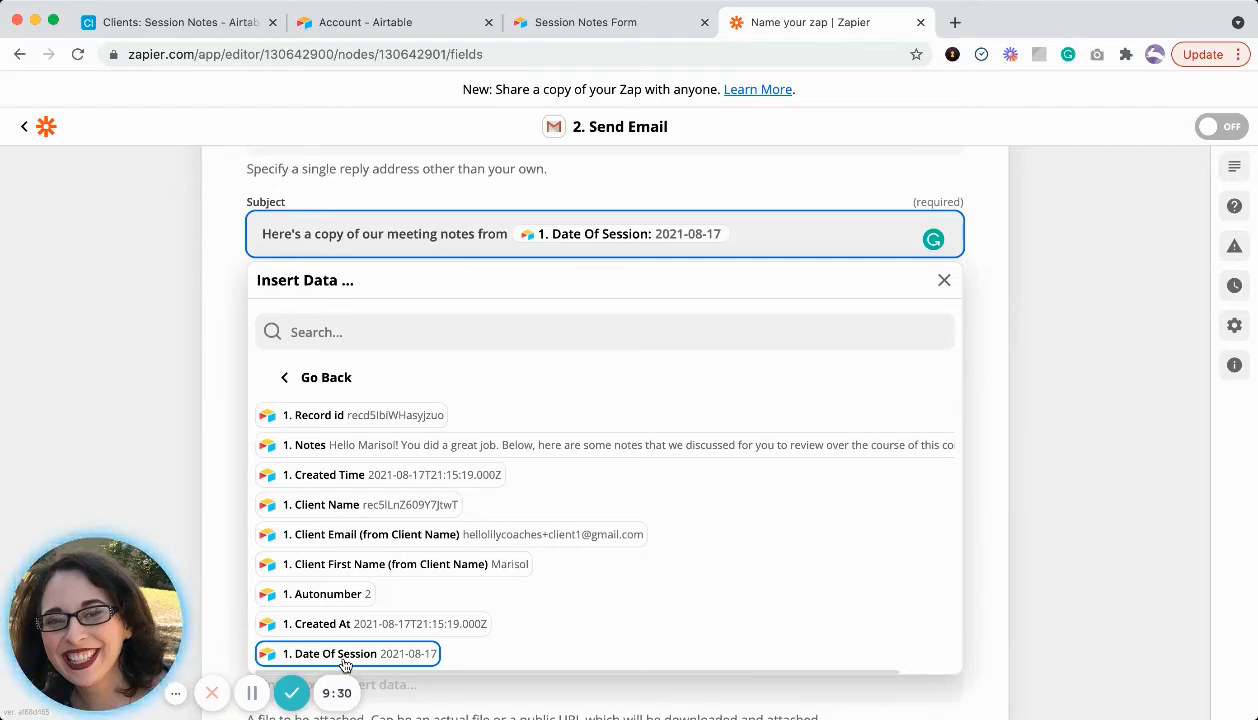
pyautogui.click(1052, 332)
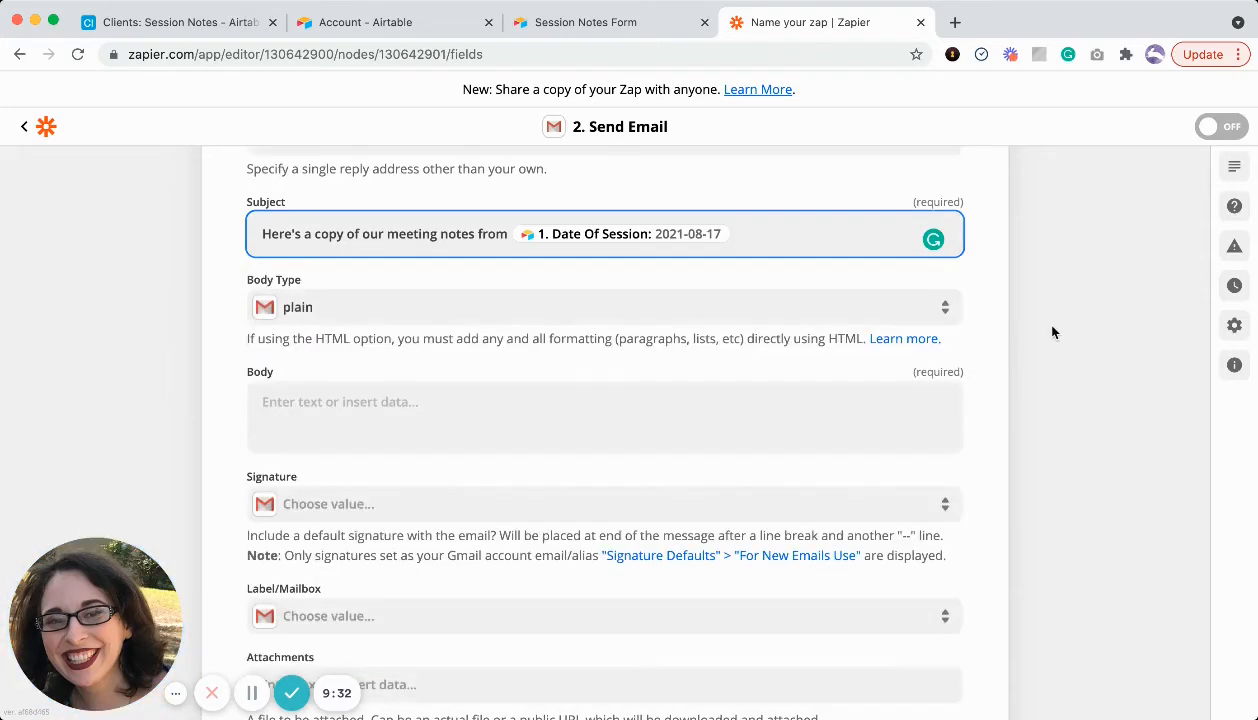
# Begin the email Body with "Hello", the Client First Name (from Client Name) field and a comma, followed by a new line.
pyautogui.click(373, 414)
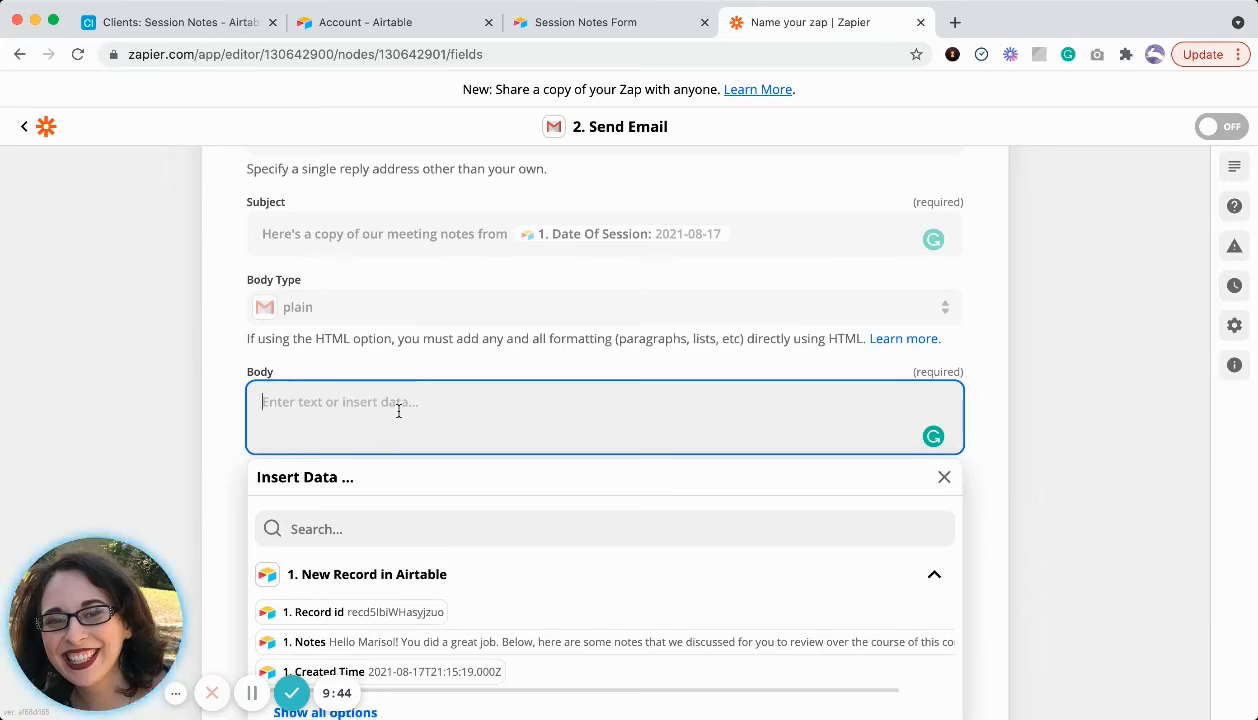
pyautogui.write('Hello')
pyautogui.scroll(-4, 410, 592)
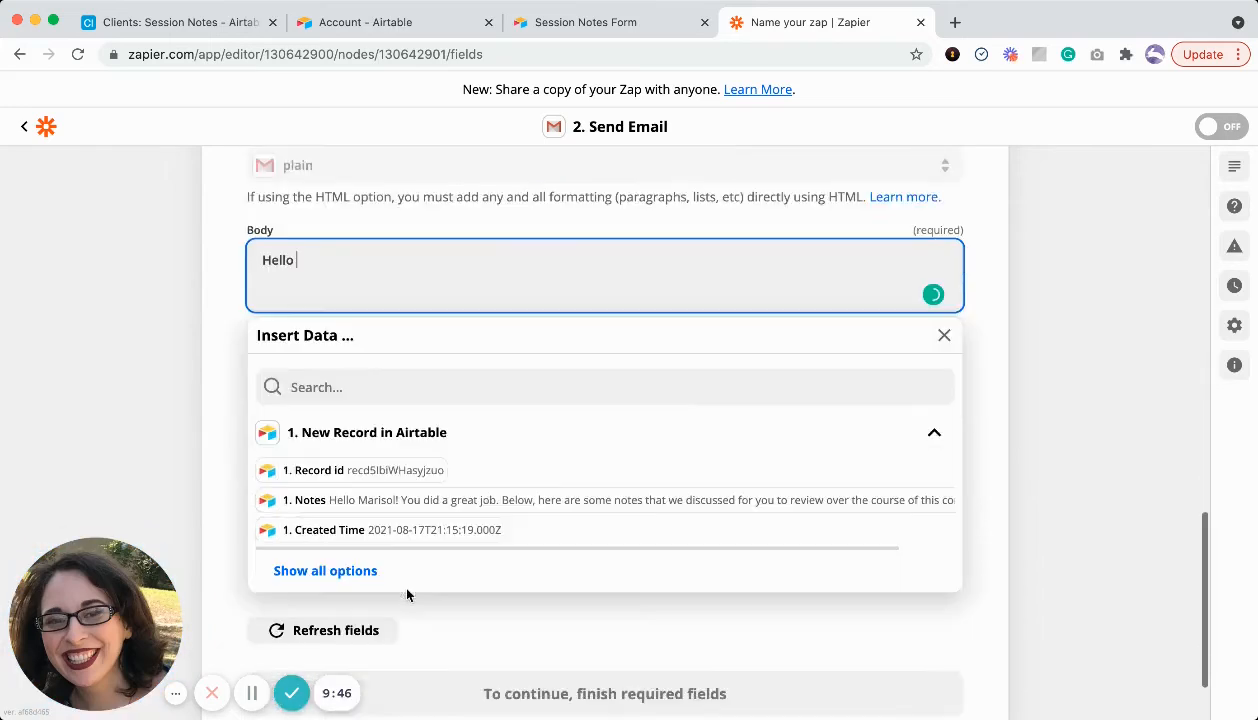
pyautogui.click(335, 513)
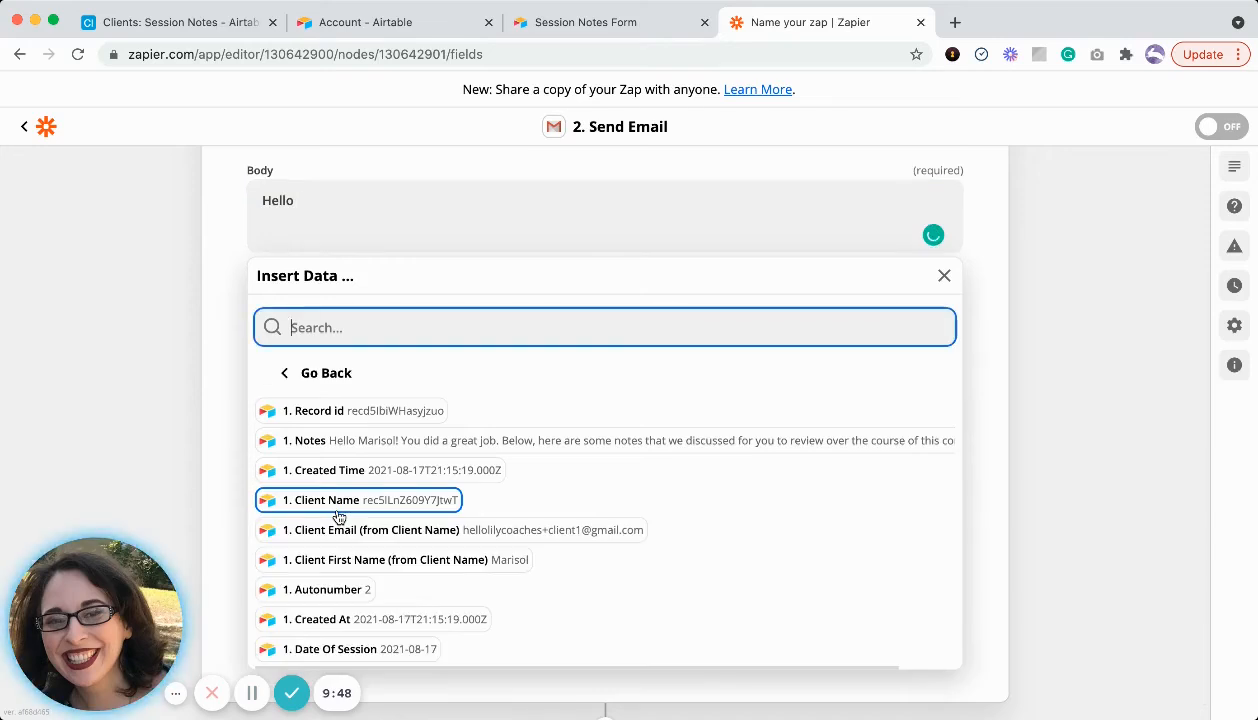
pyautogui.click(390, 562)
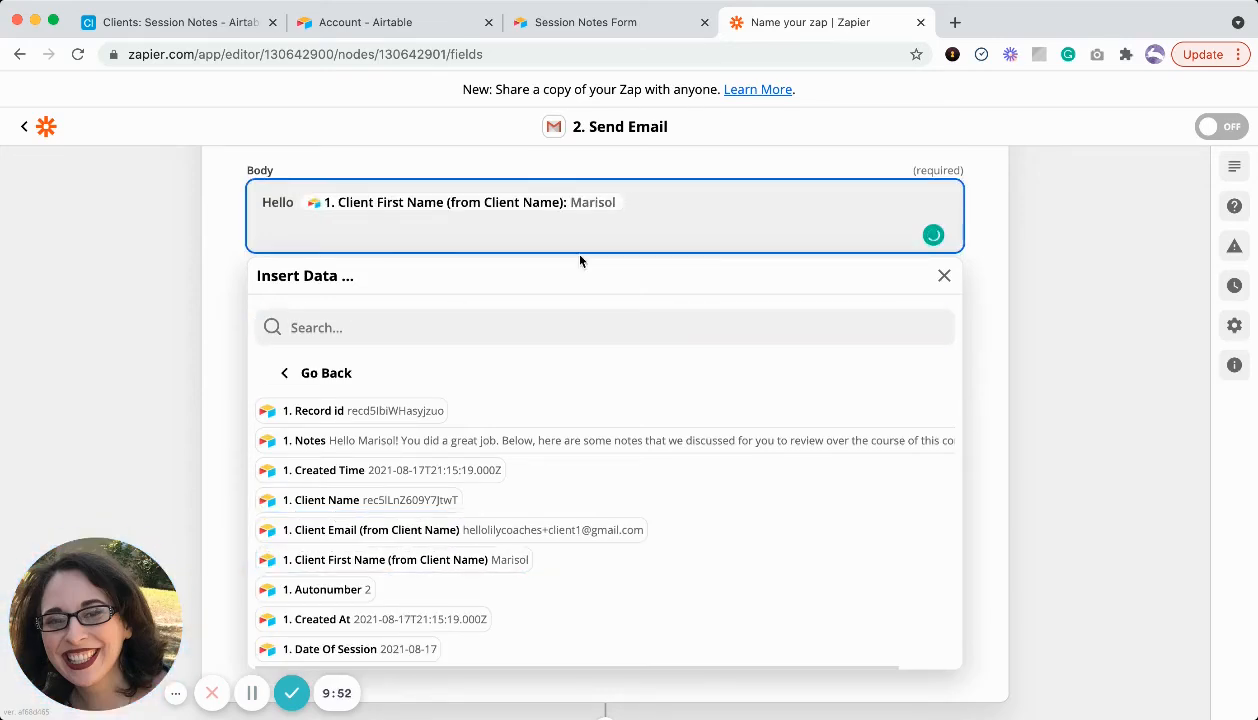
pyautogui.write(',')
pyautogui.press('Return')
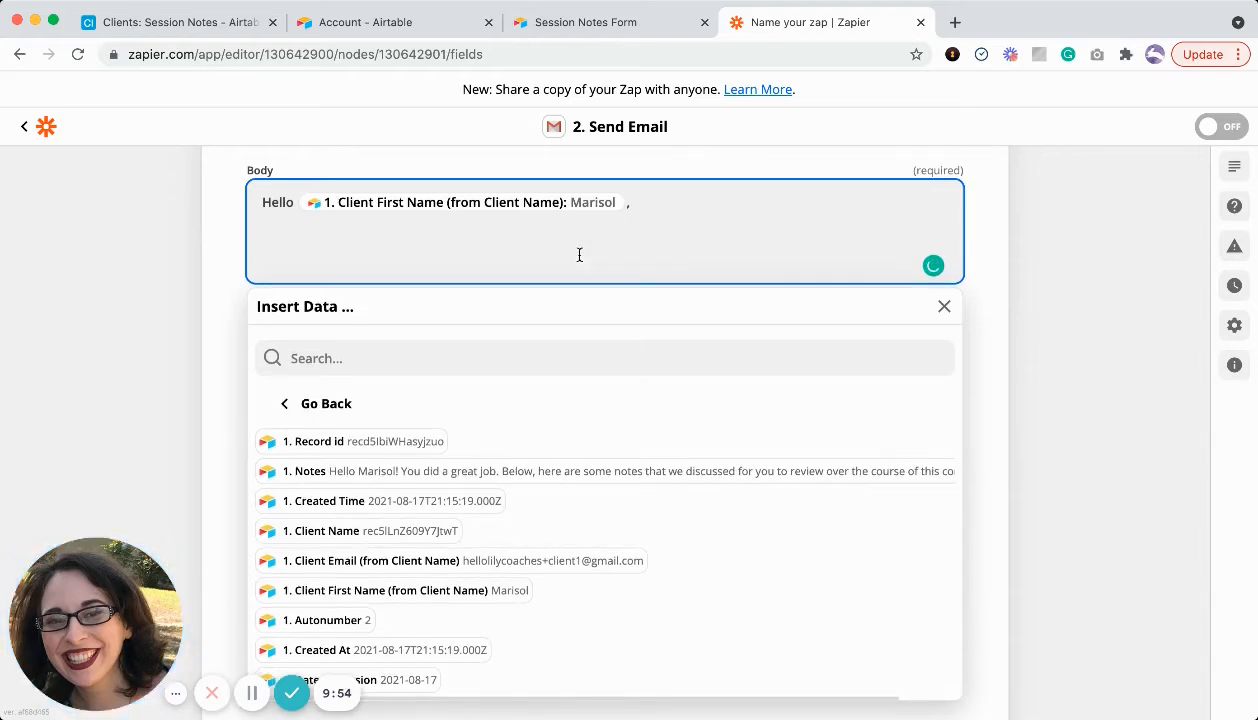
# Add "I hope you're doing well! Here are our session notes from our last meeting:" to the Body, with the Airtable Notes field on the line below.
pyautogui.write("I hope you'")
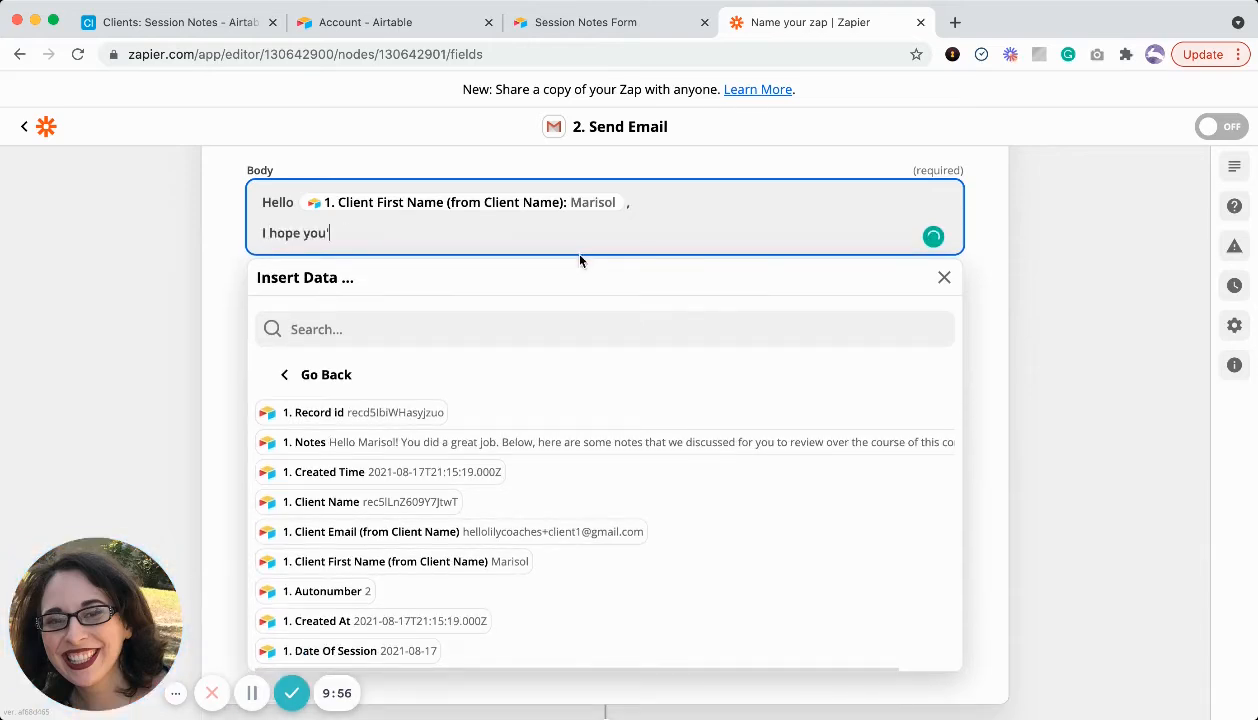
pyautogui.write('re doing well!')
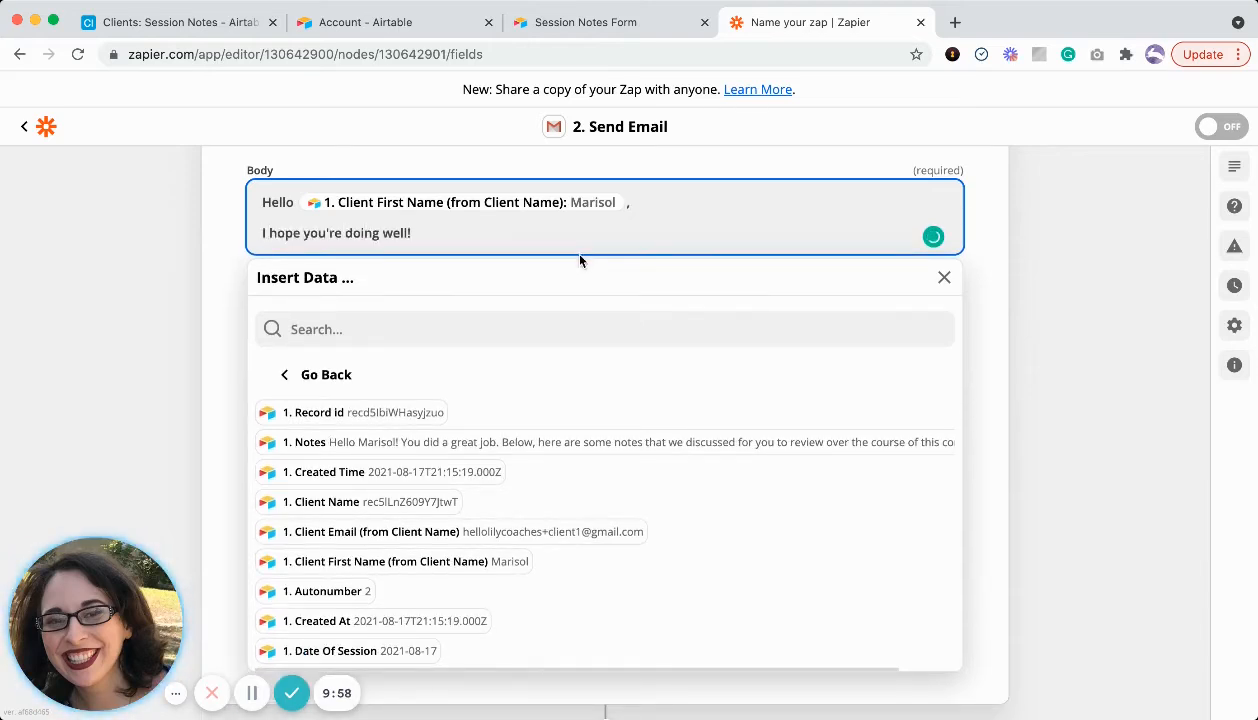
pyautogui.write(' Here are our se')
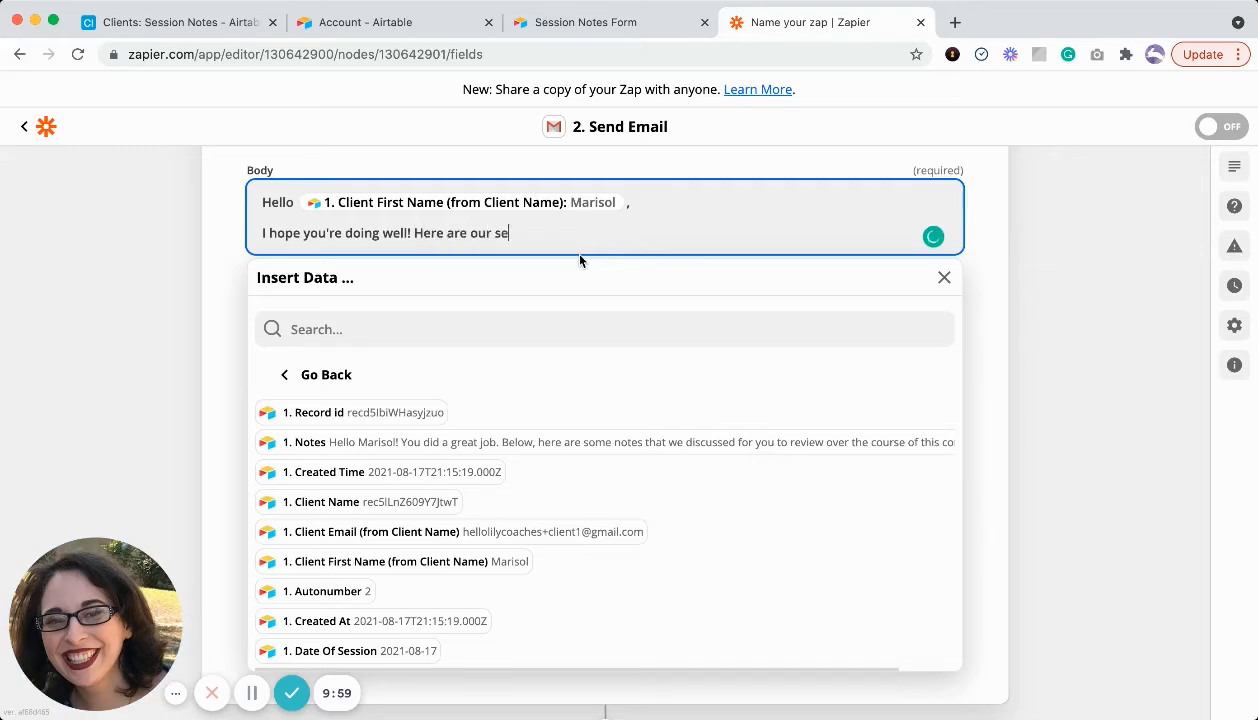
pyautogui.write('ssion notes fr')
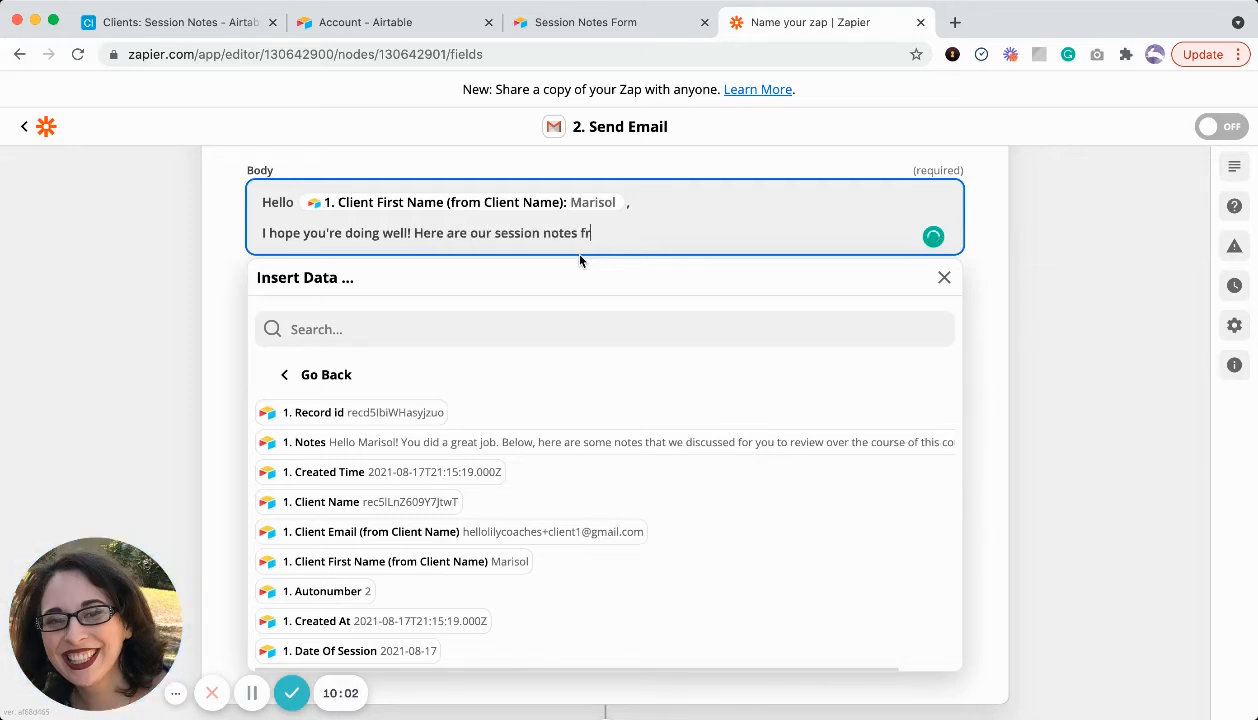
pyautogui.write('om our last meeting:')
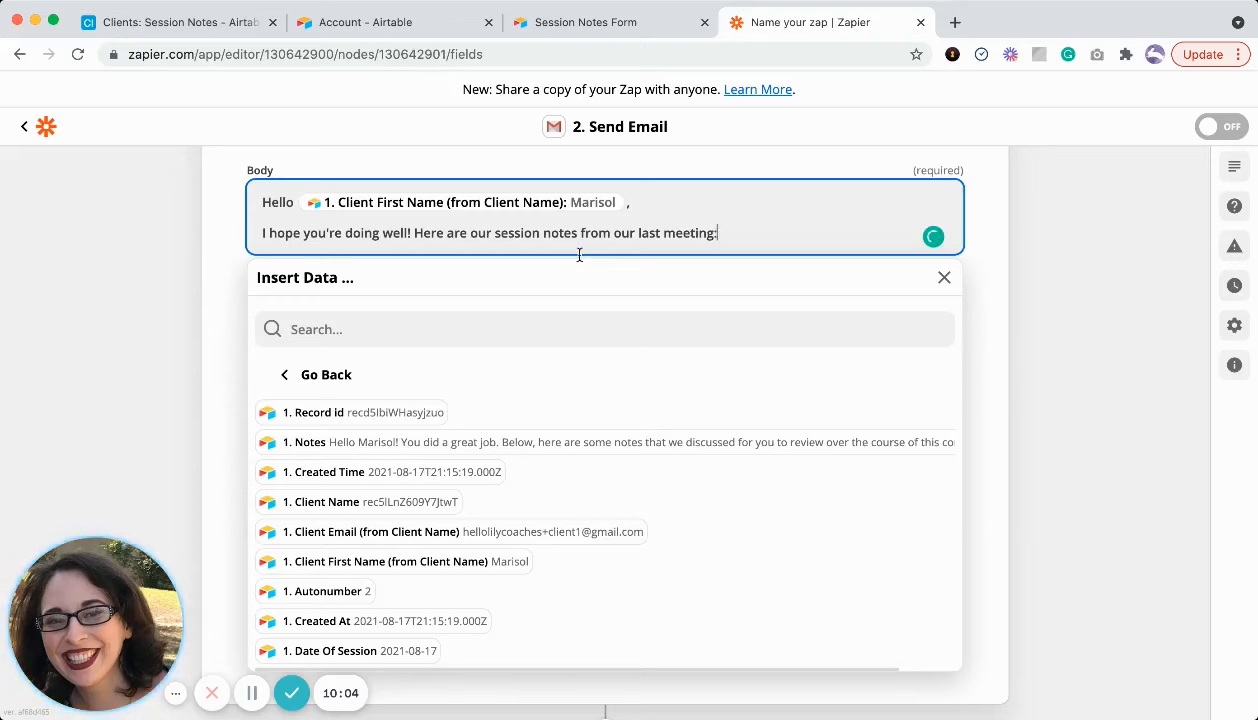
pyautogui.press('Return')
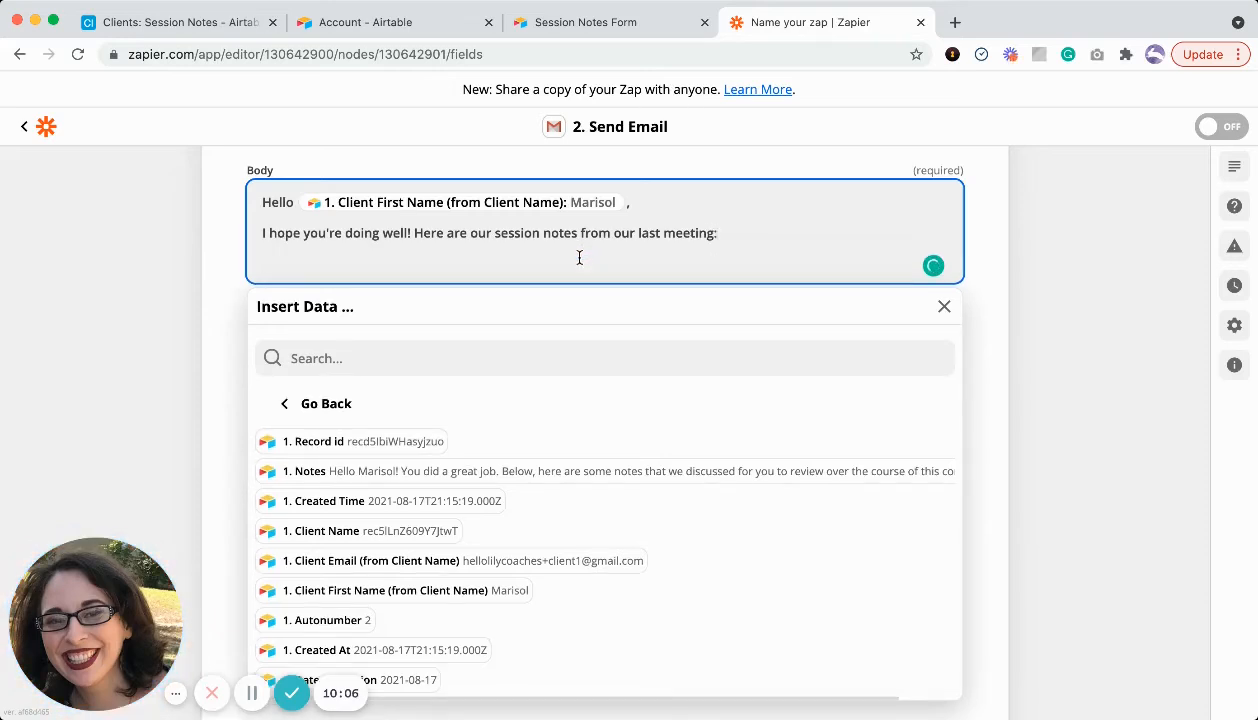
pyautogui.click(310, 476)
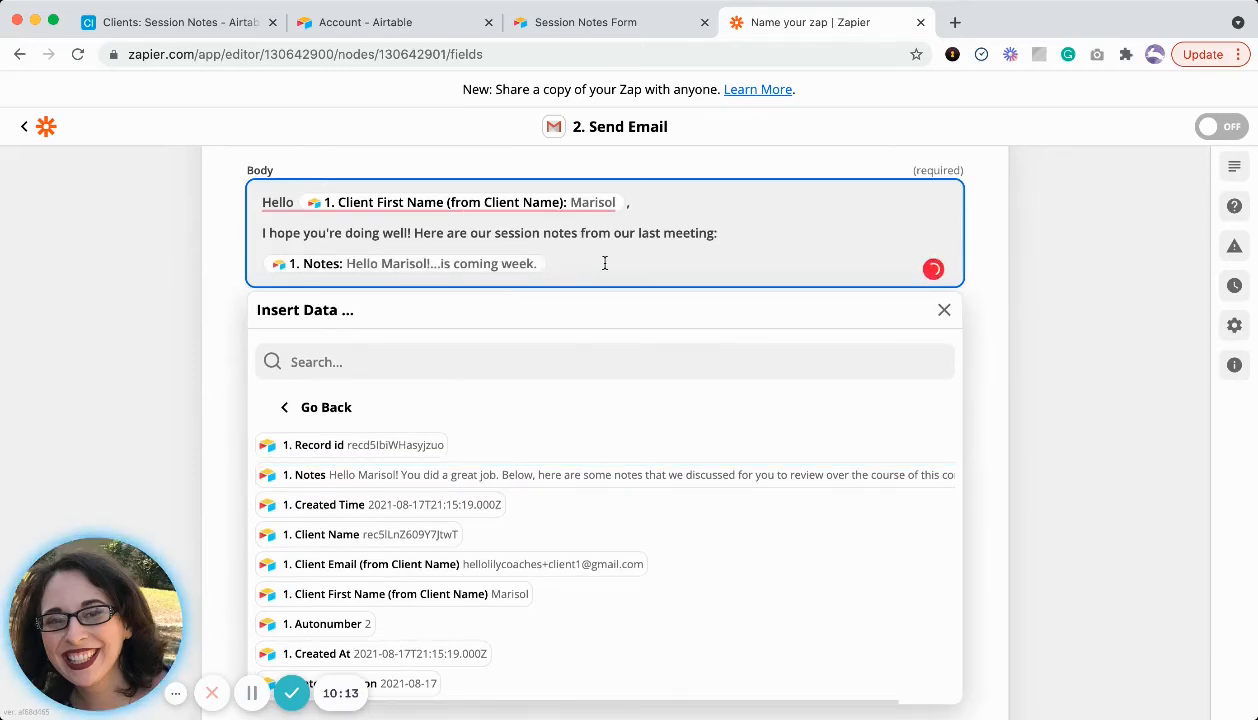
# Close the Body with the line "Let me know if you have any questions," and the sender's first name beneath it.
pyautogui.press('Return')
pyautogui.press('Return')
pyautogui.press('BackSpace')
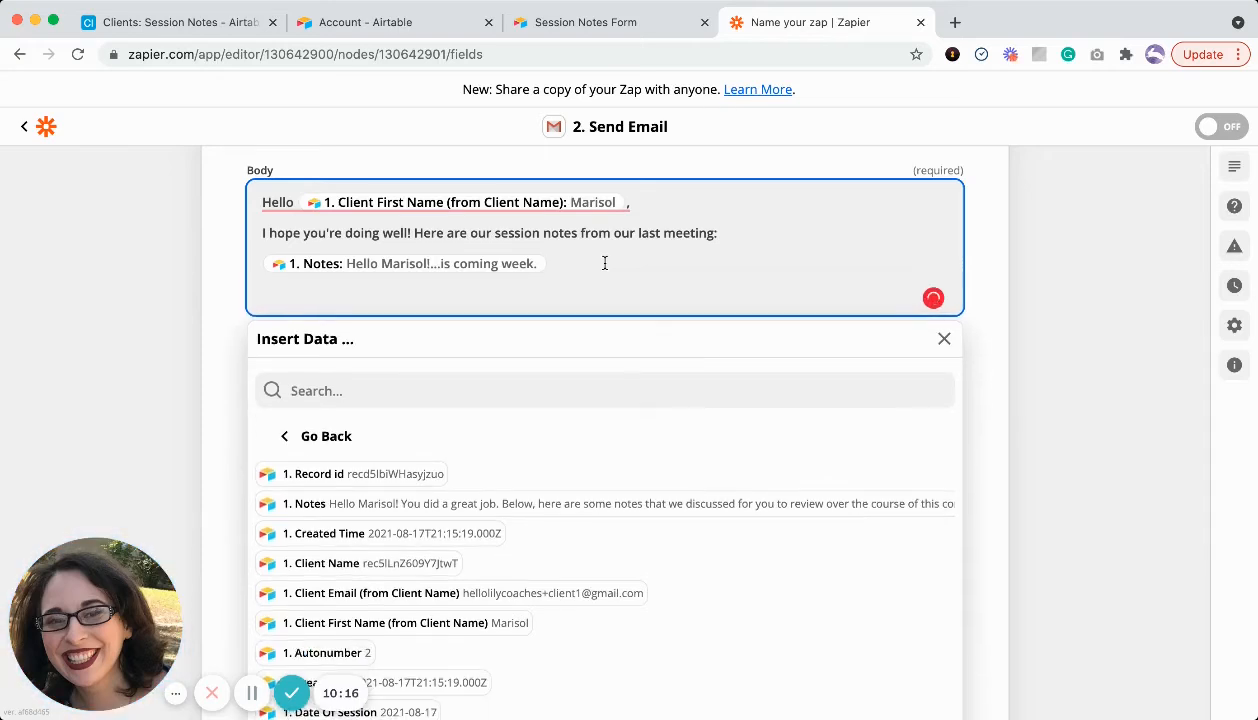
pyautogui.write('Let m')
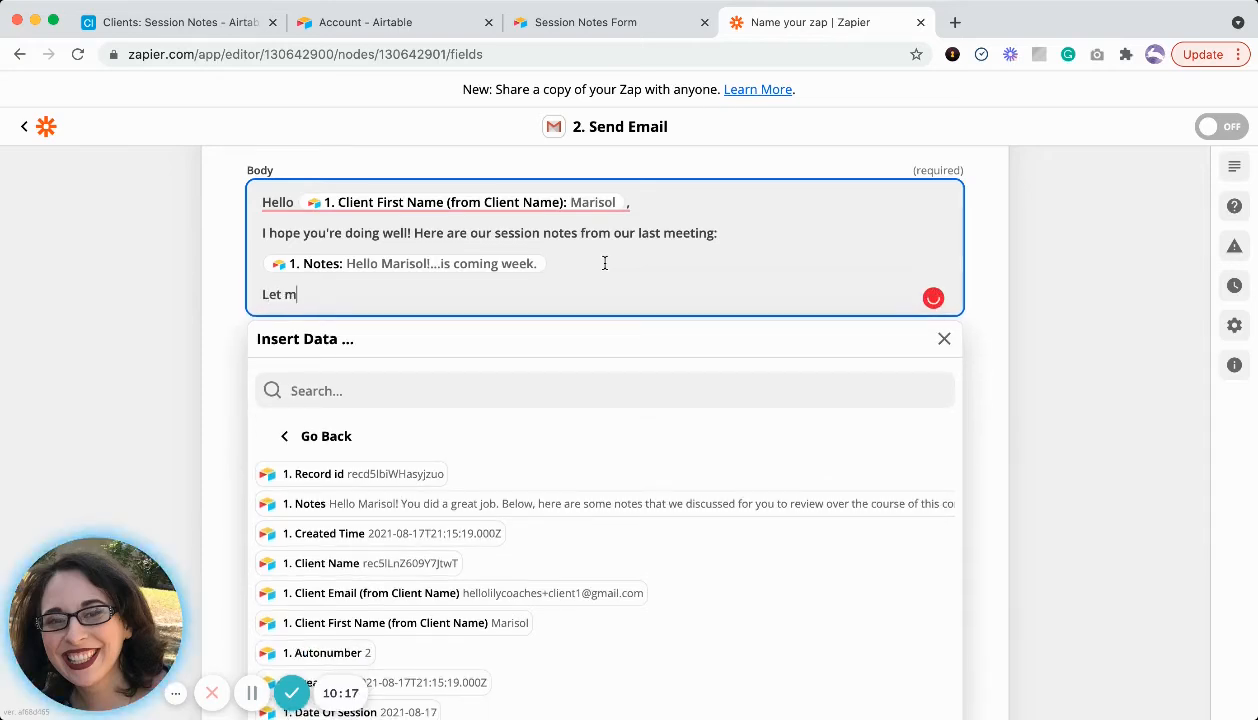
pyautogui.write('e know if you have any questions,')
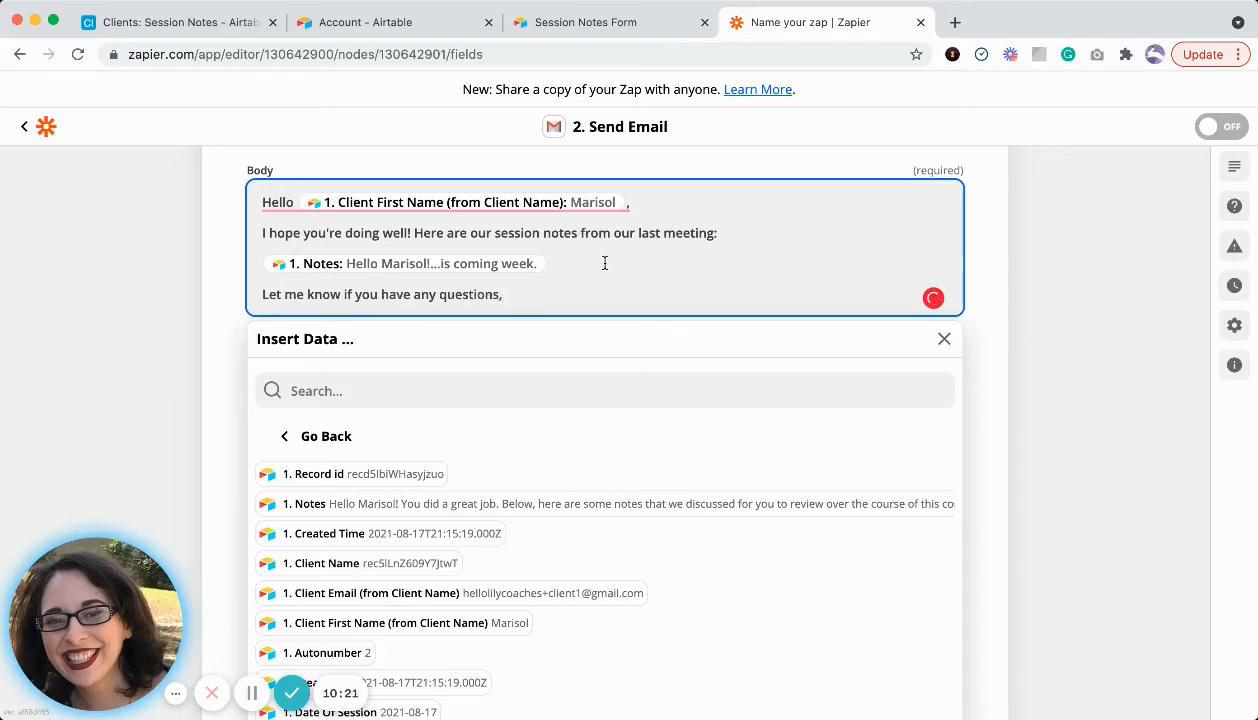
pyautogui.press('Return')
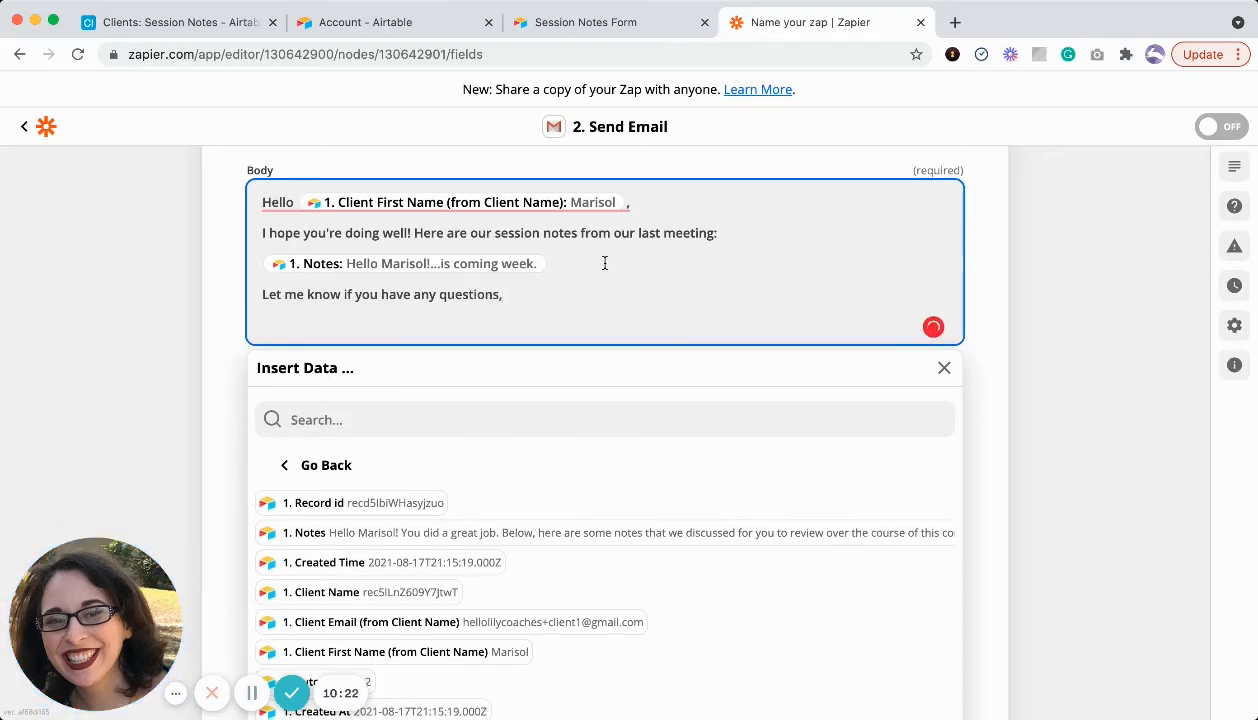
pyautogui.write('Maria')
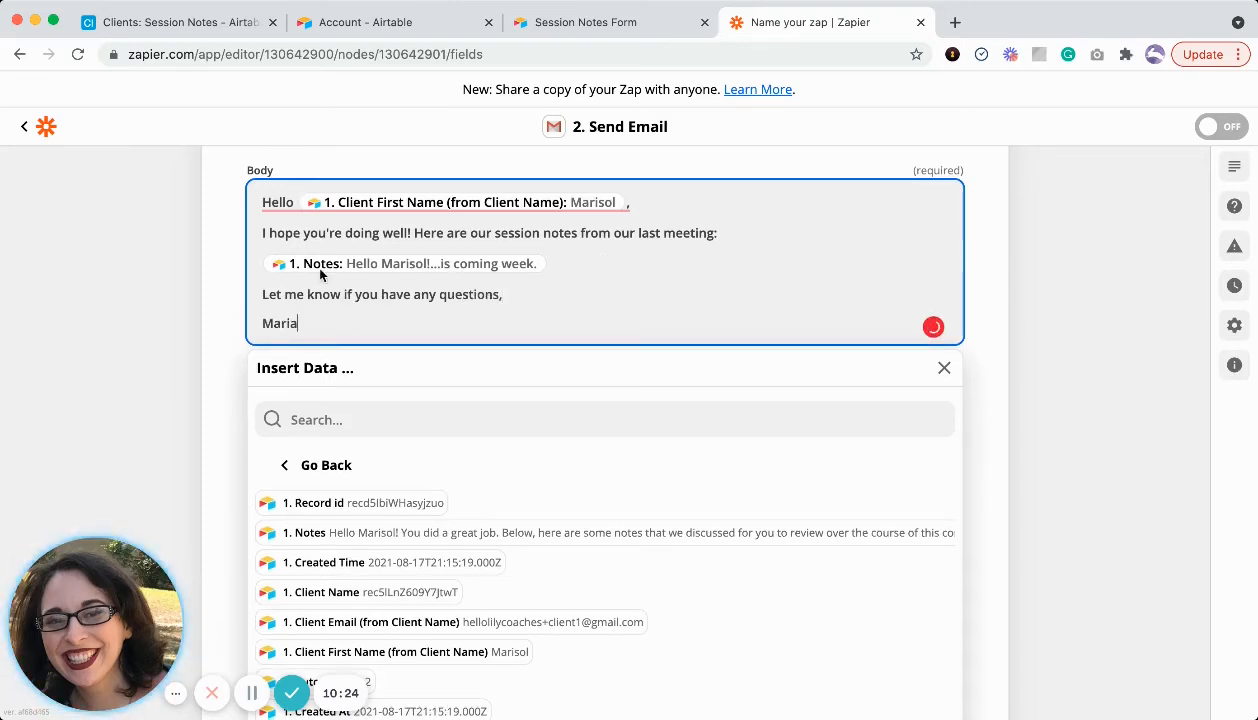
pyautogui.click(1058, 394)
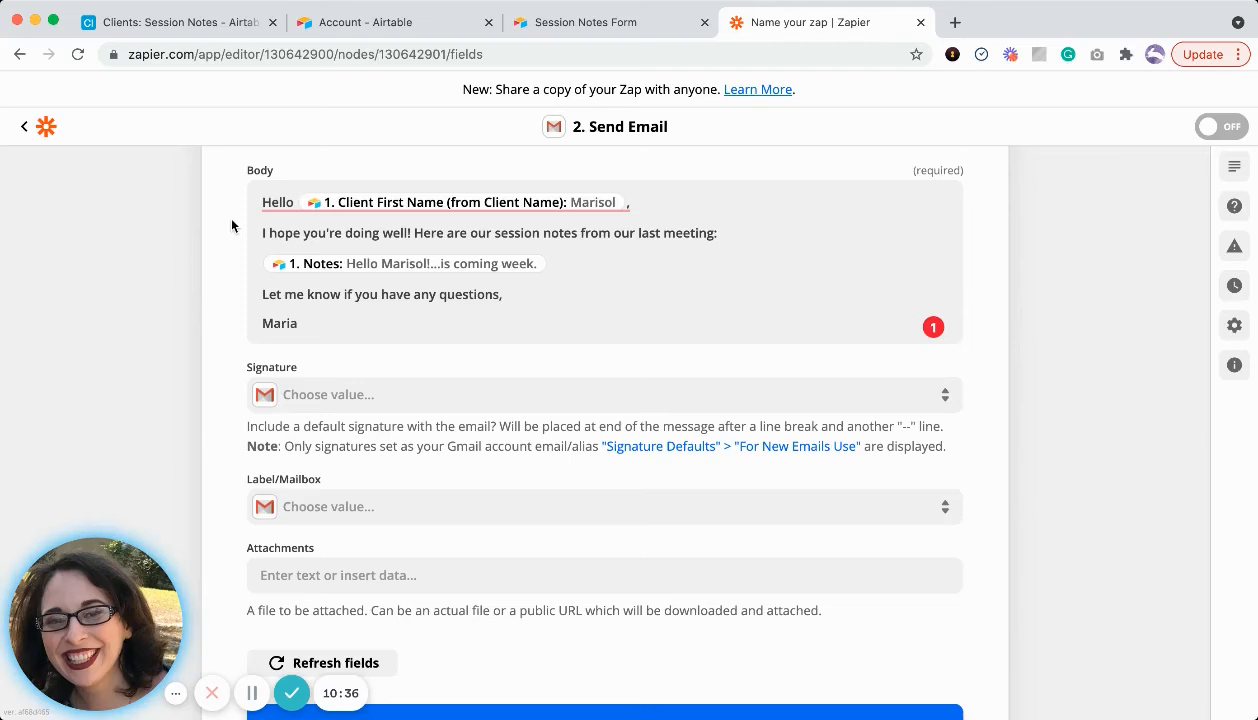
# Review the Session Notes grid in Airtable, and return to the Send Email setup in Zapier.
pyautogui.click(217, 30)
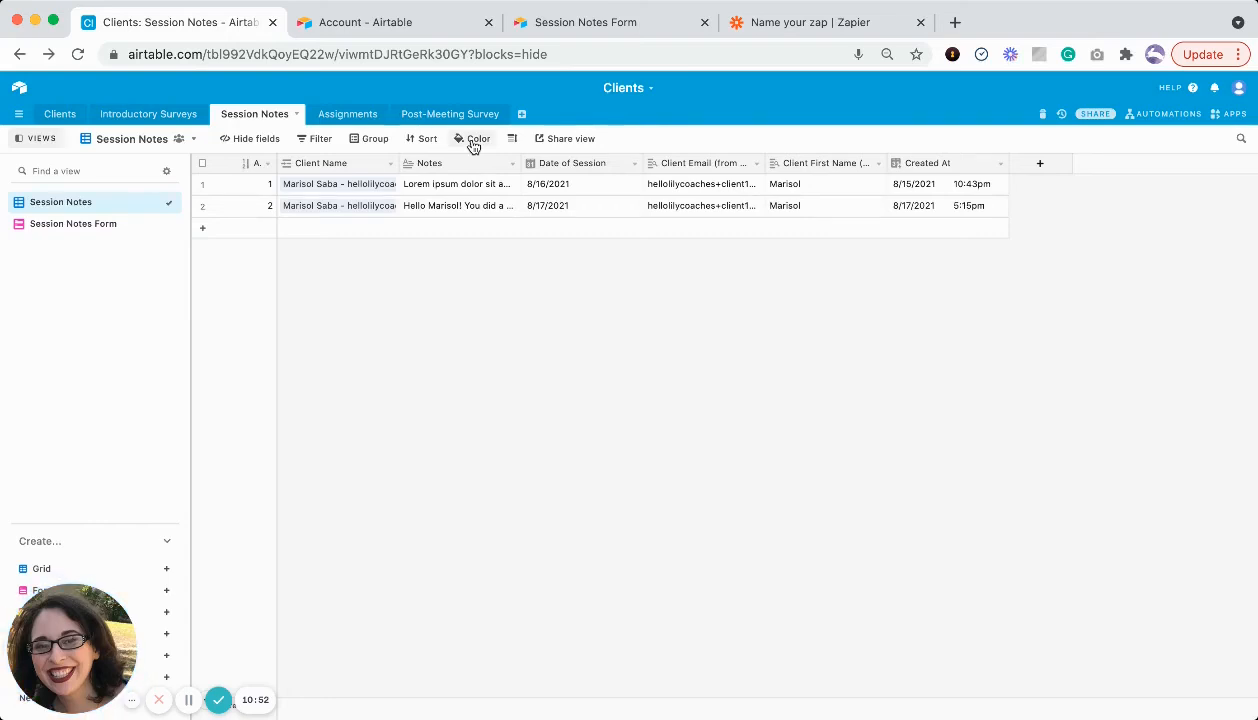
pyautogui.click(808, 35)
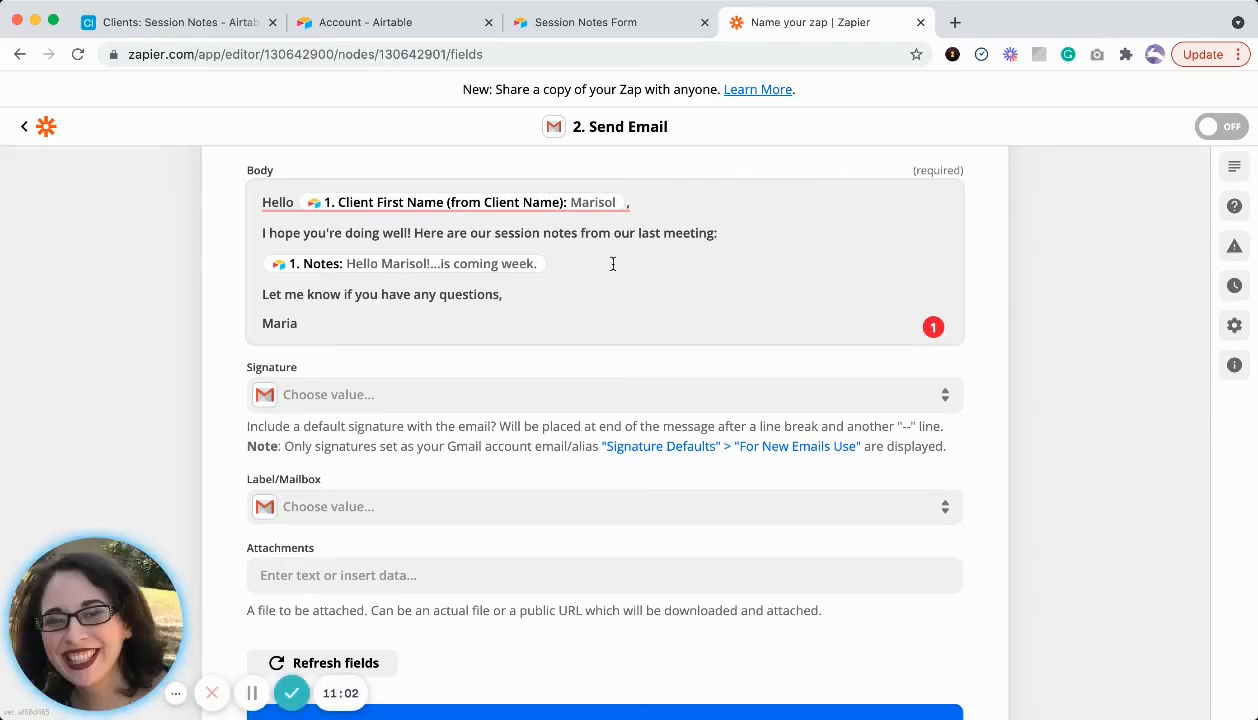
# Finish the Send Email action setup with Signature, Label/Mailbox and Attachments left empty, and continue to the action test.
pyautogui.scroll(-3, 613, 263)
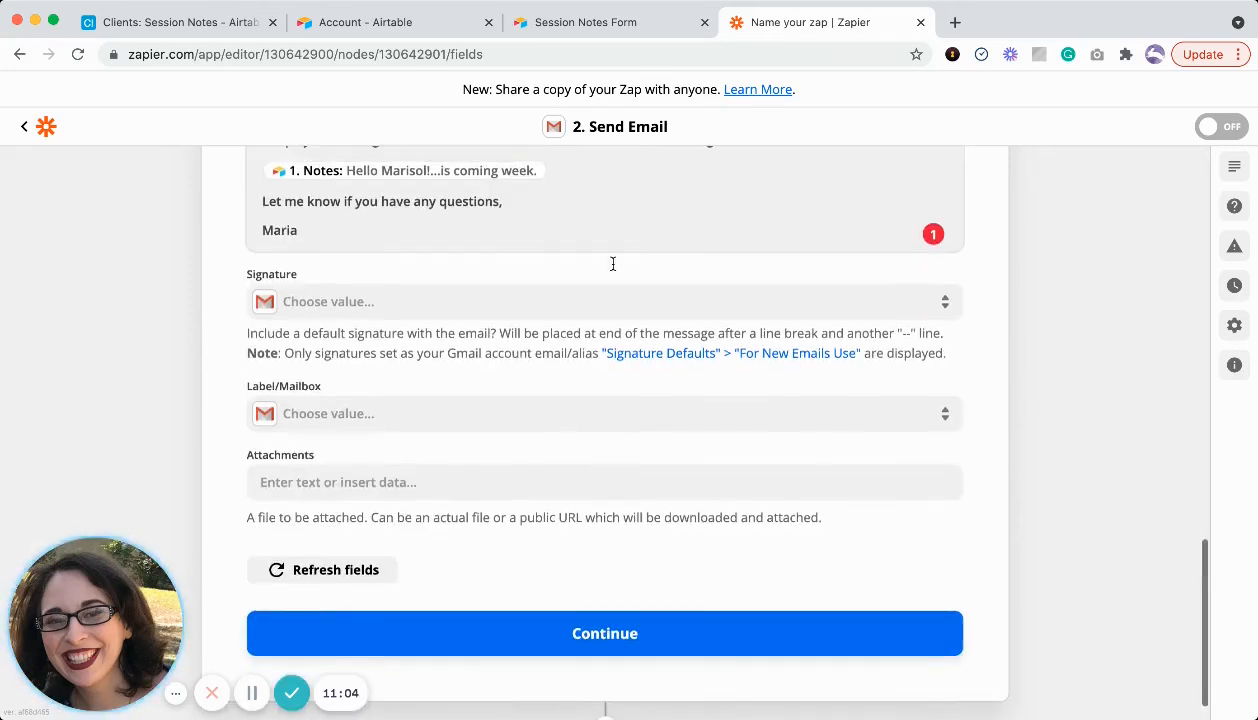
pyautogui.scroll(-1, 613, 270)
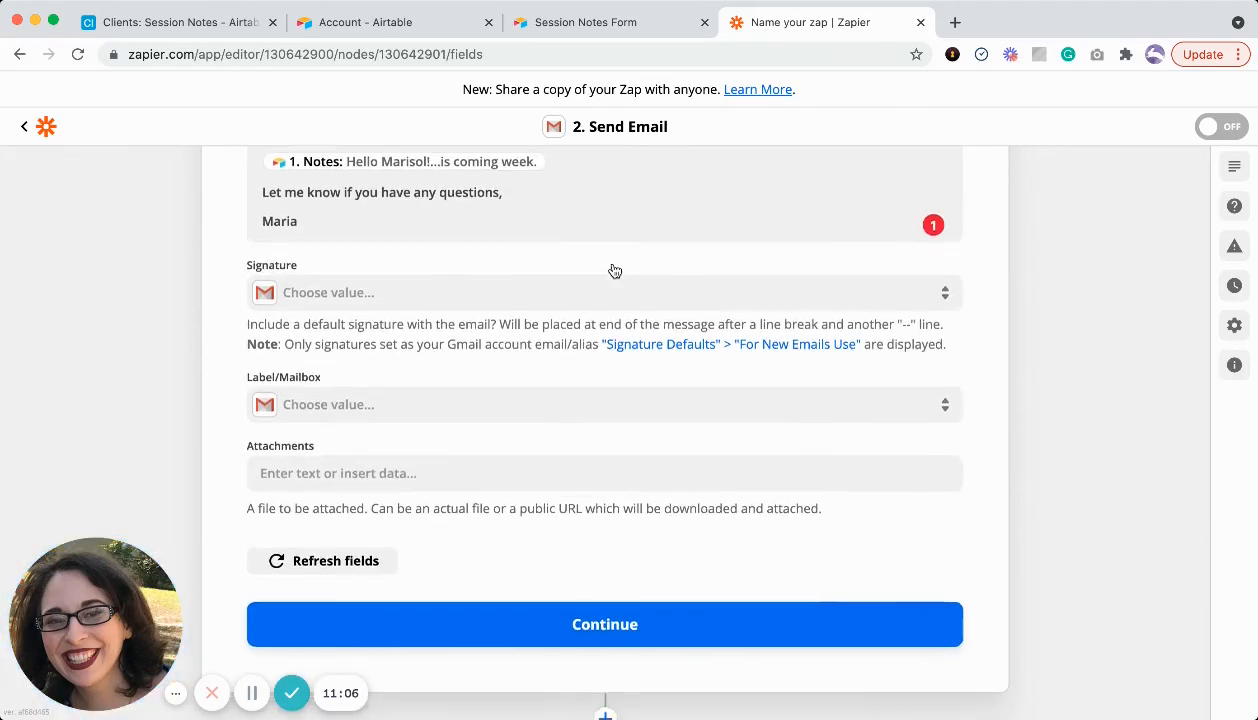
pyautogui.click(493, 597)
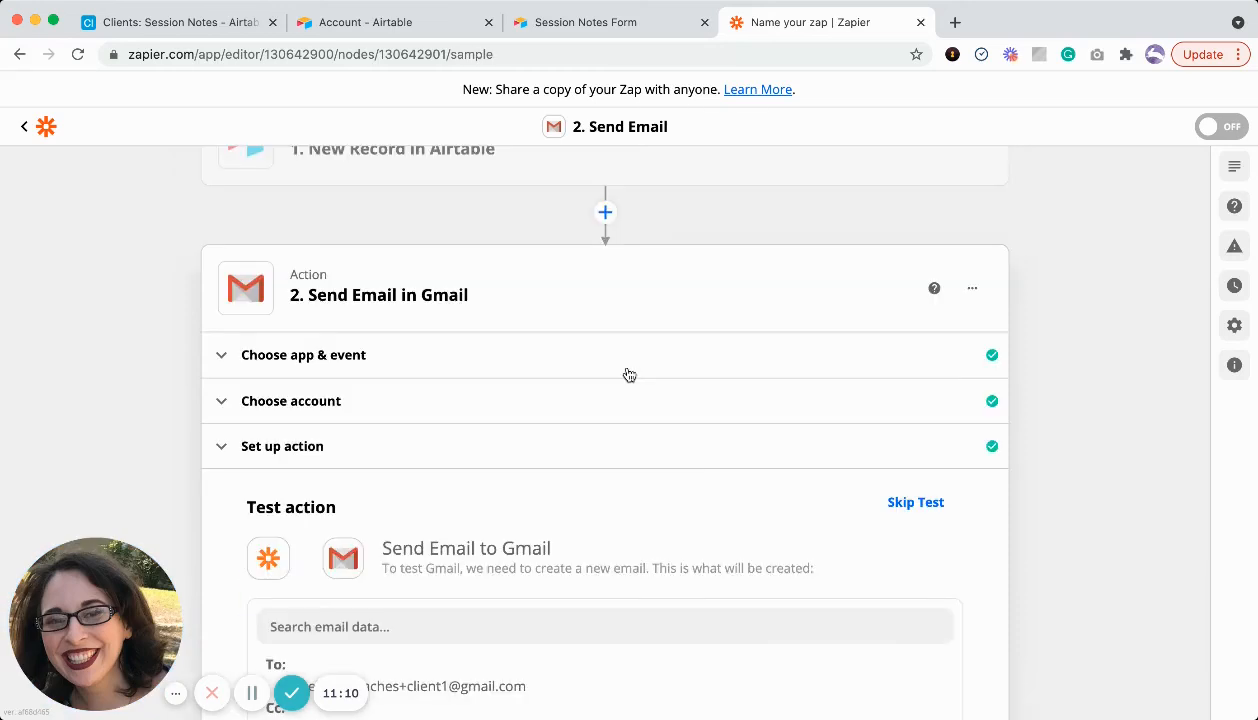
# Check the recipient, subject and body in the test email preview, and run the Gmail test with the option to continue.
pyautogui.scroll(-3, 626, 374)
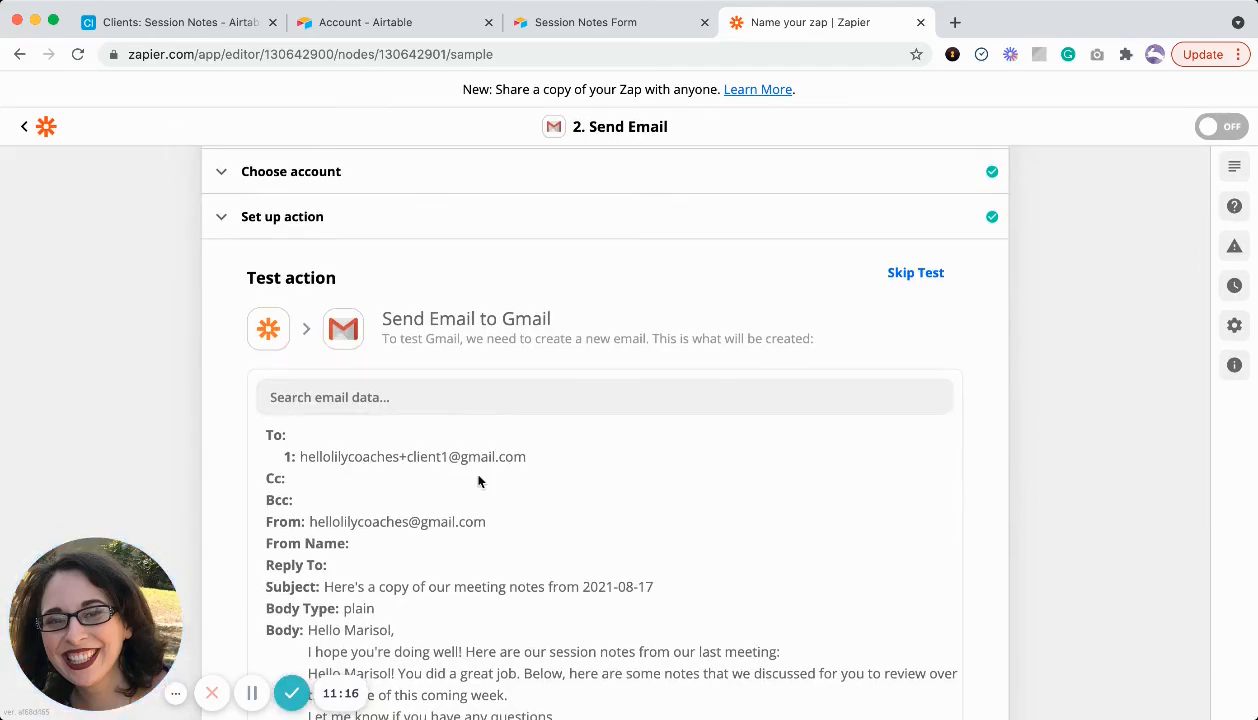
pyautogui.scroll(-1, 477, 477)
pyautogui.scroll(-1, 972, 410)
pyautogui.scroll(-5, 1035, 432)
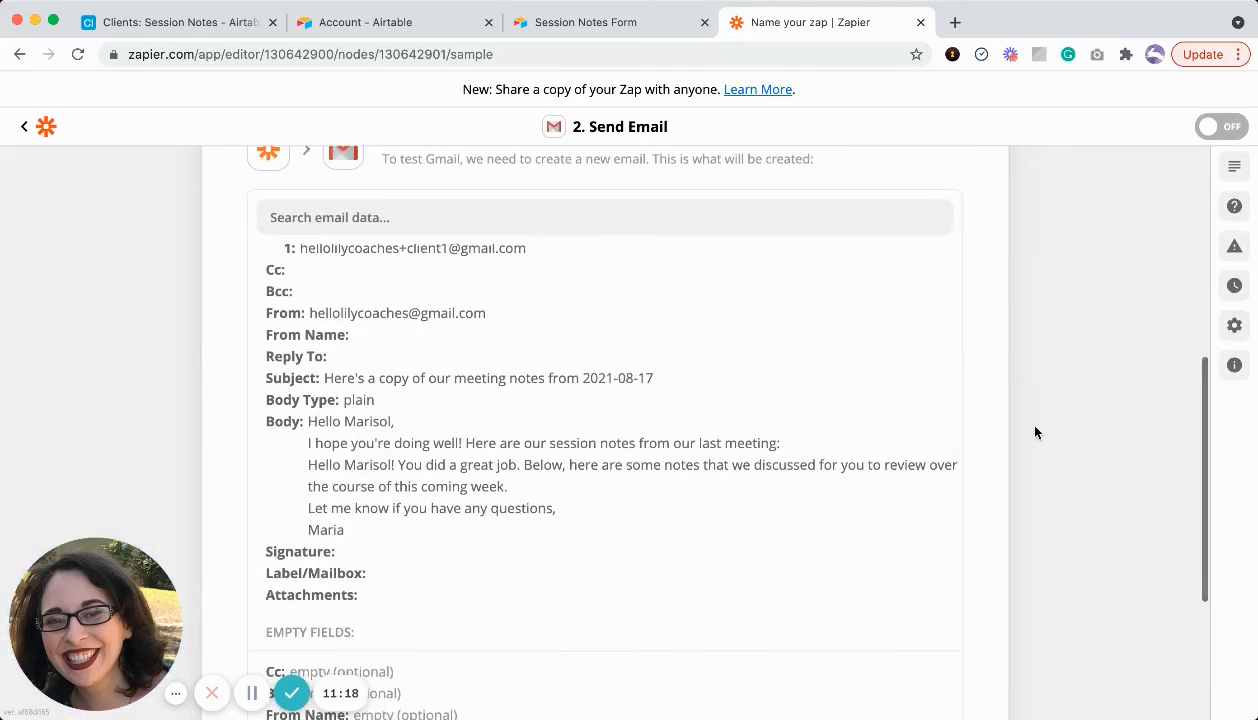
pyautogui.scroll(-4, 1035, 432)
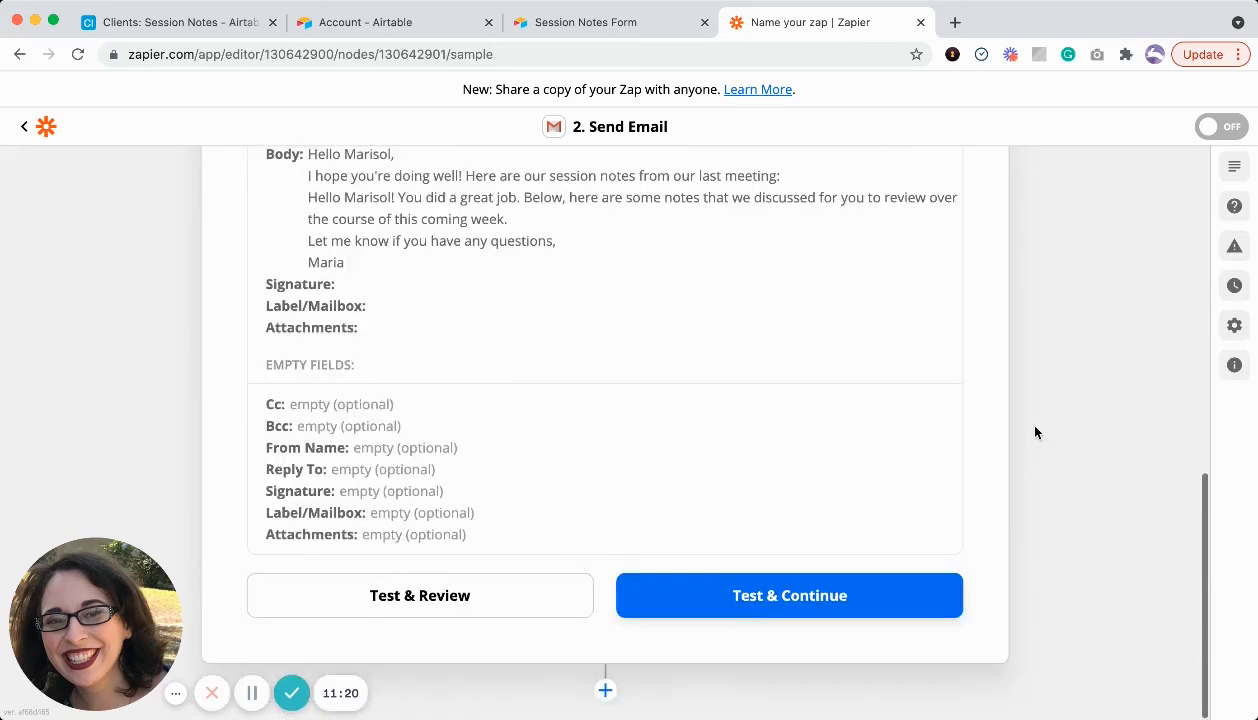
pyautogui.click(762, 600)
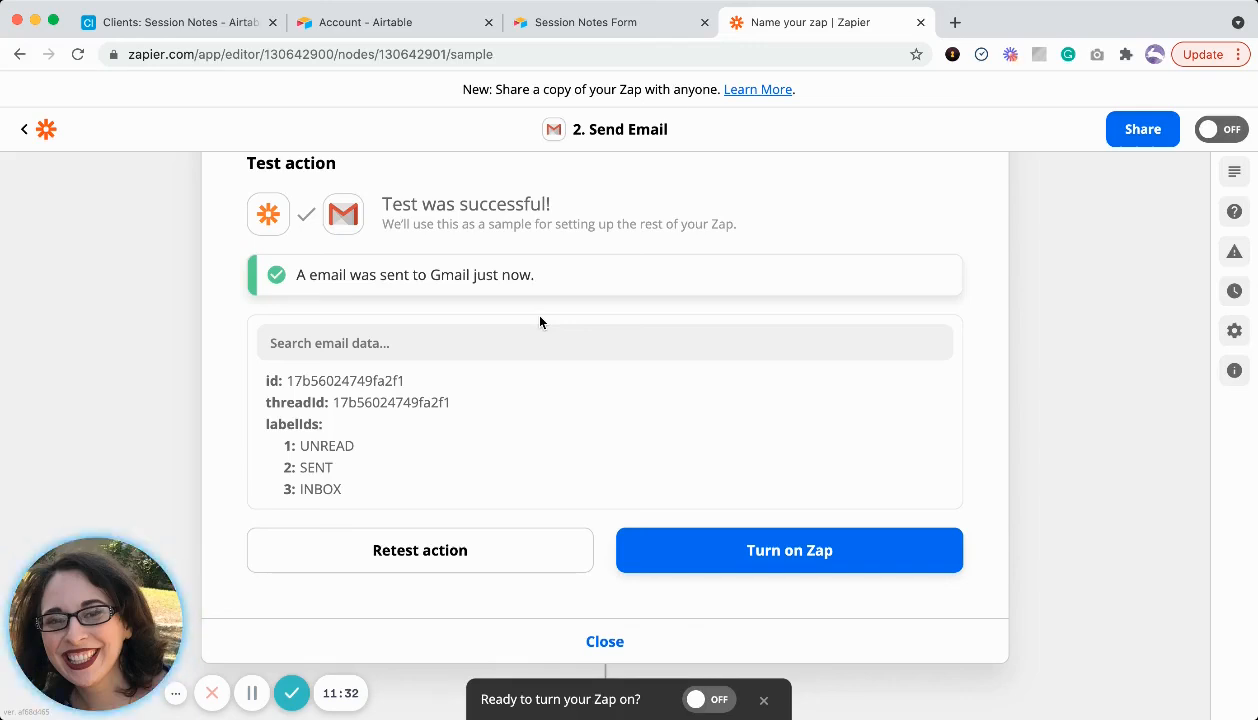
pyautogui.click(253, 697)
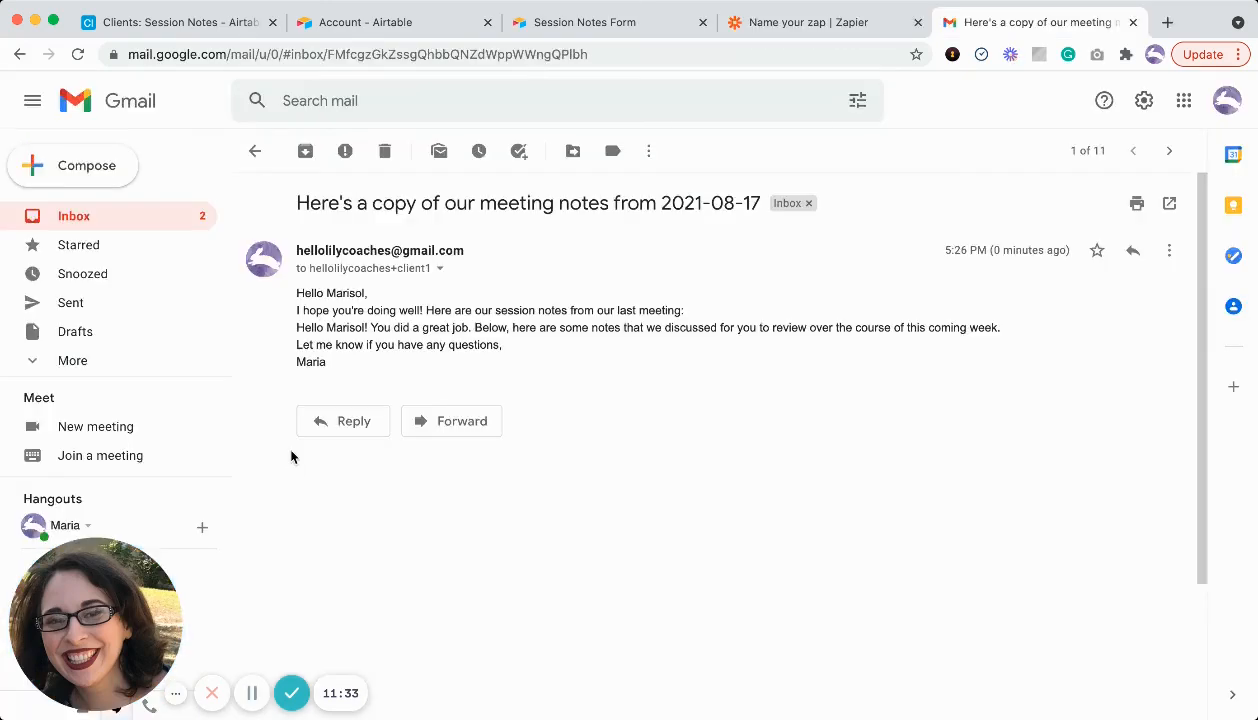